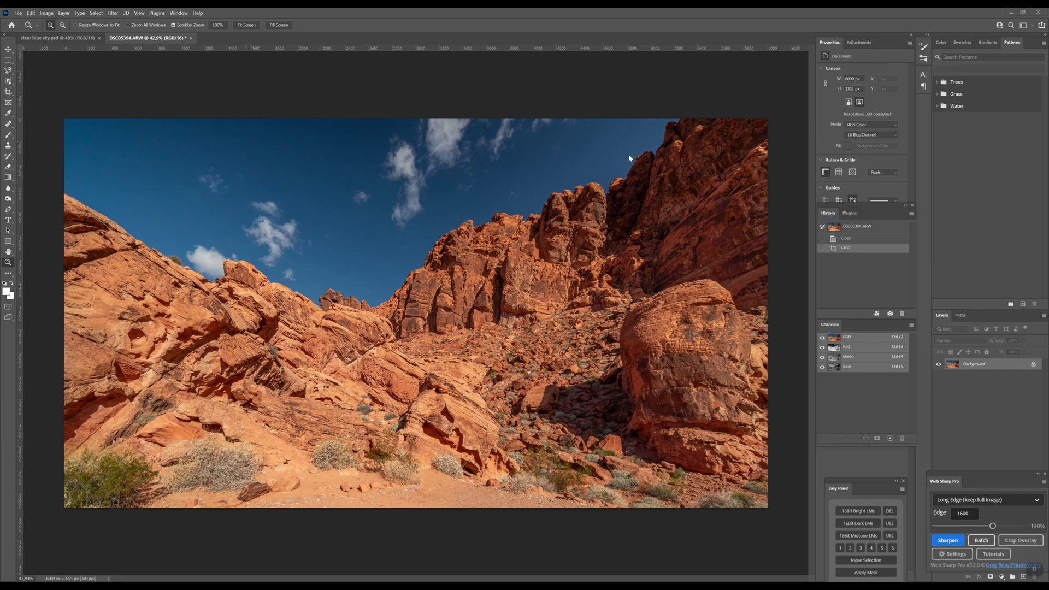
Zoom and pan across the building photo's sky to inspect the clouds, then zoom back out.
drag(629, 154, 639, 146)
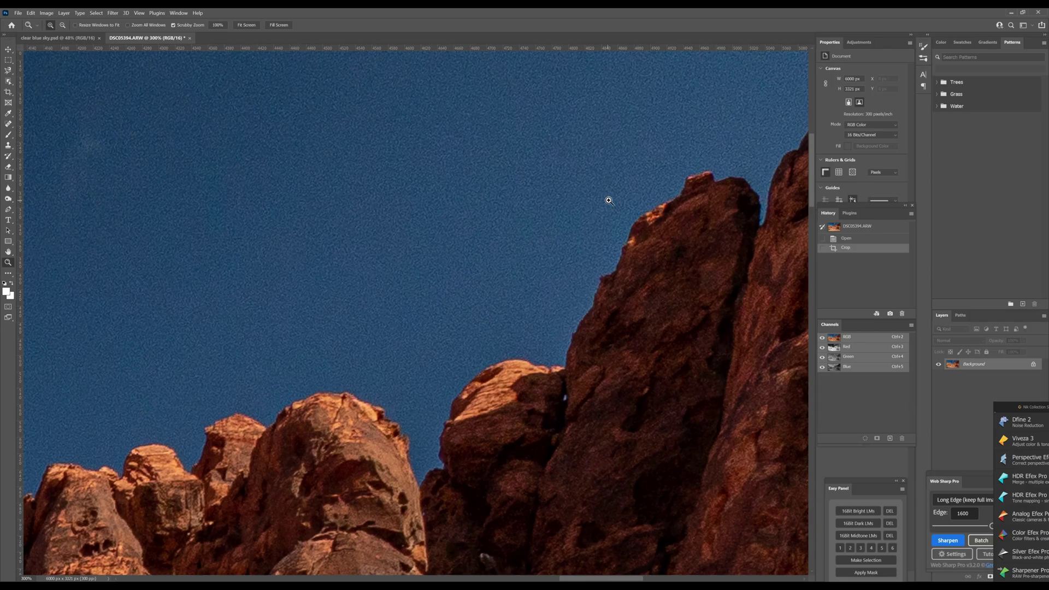
drag(609, 201, 592, 201)
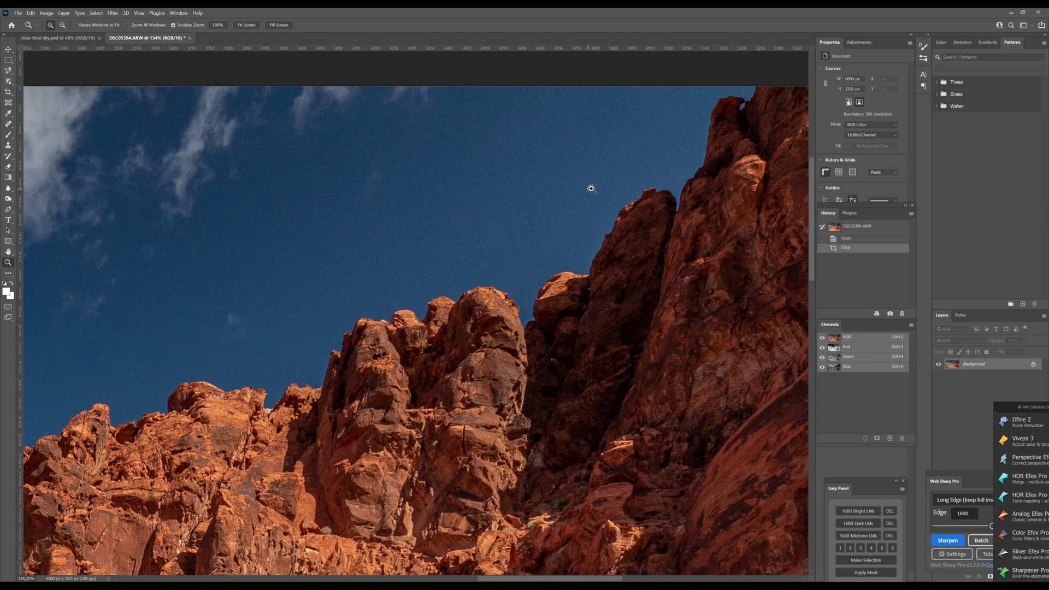
key(space)
drag(333, 255, 592, 149)
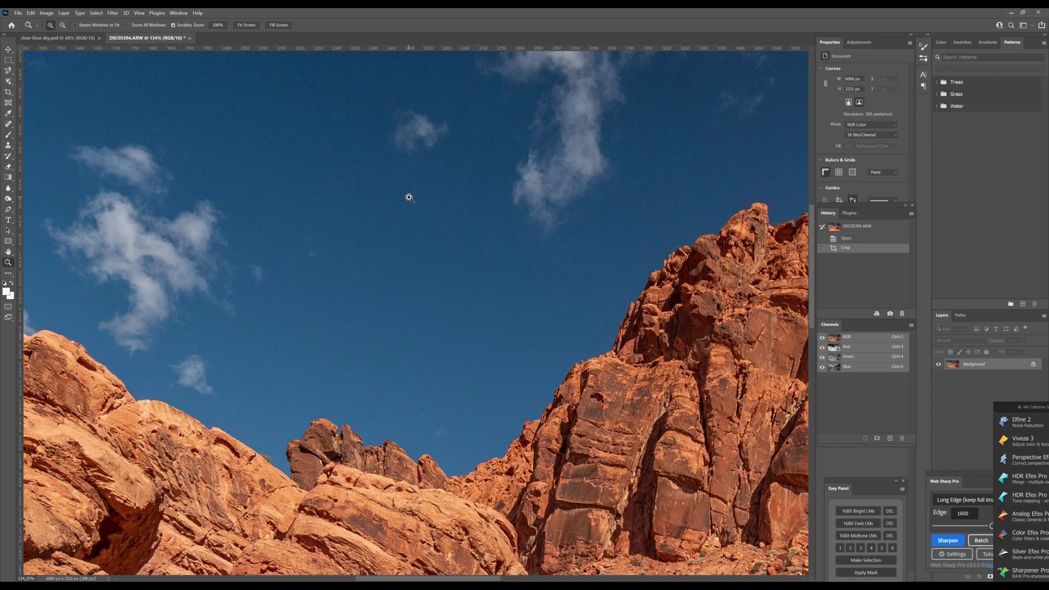
drag(409, 196, 380, 199)
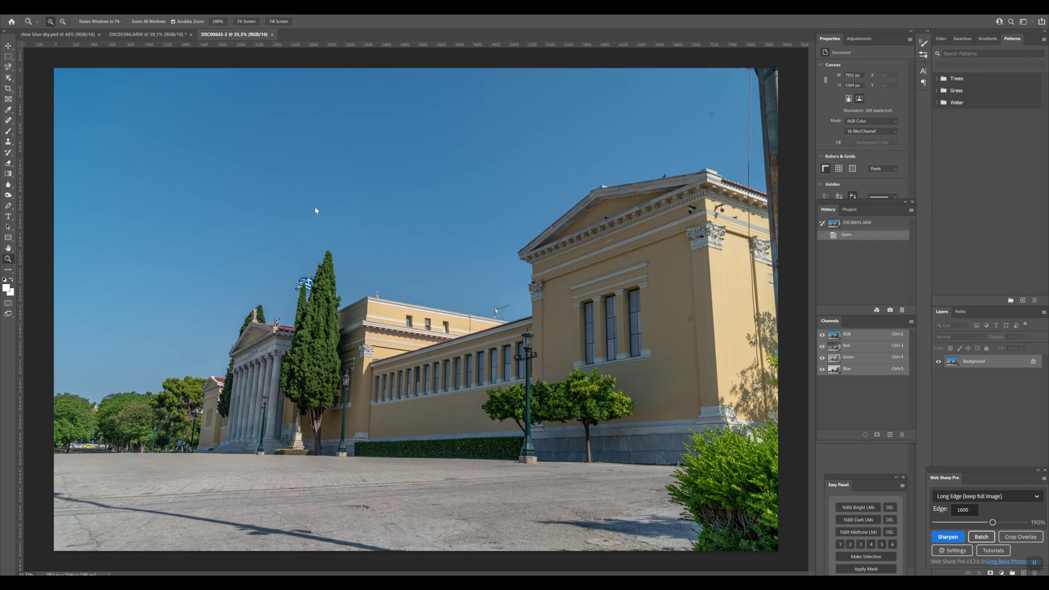
Crop the building photo to the clear upper-left sky and zoom in to fill the window.
click(7, 89)
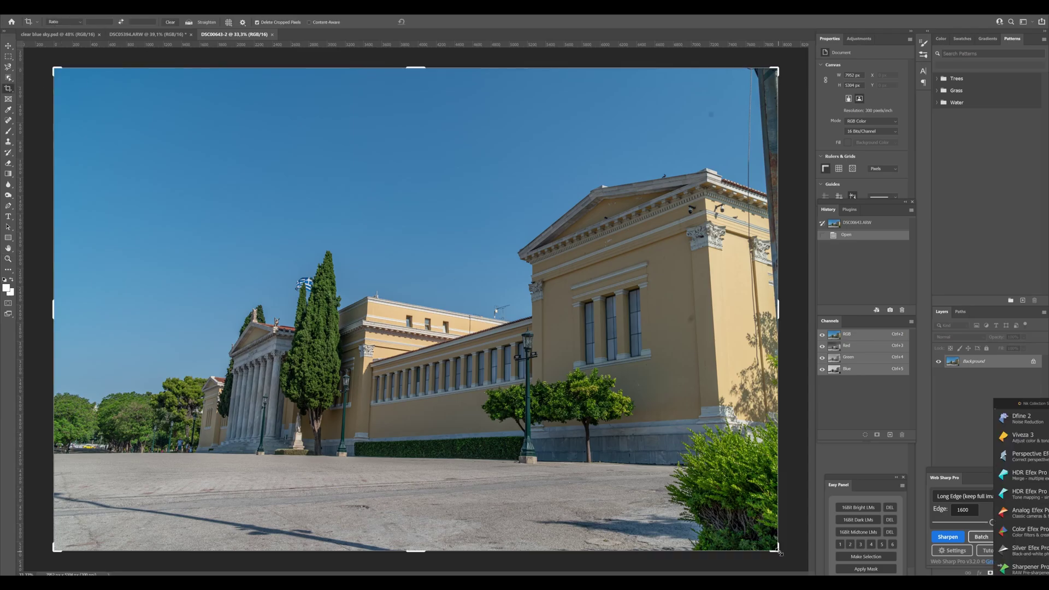
drag(777, 552, 647, 397)
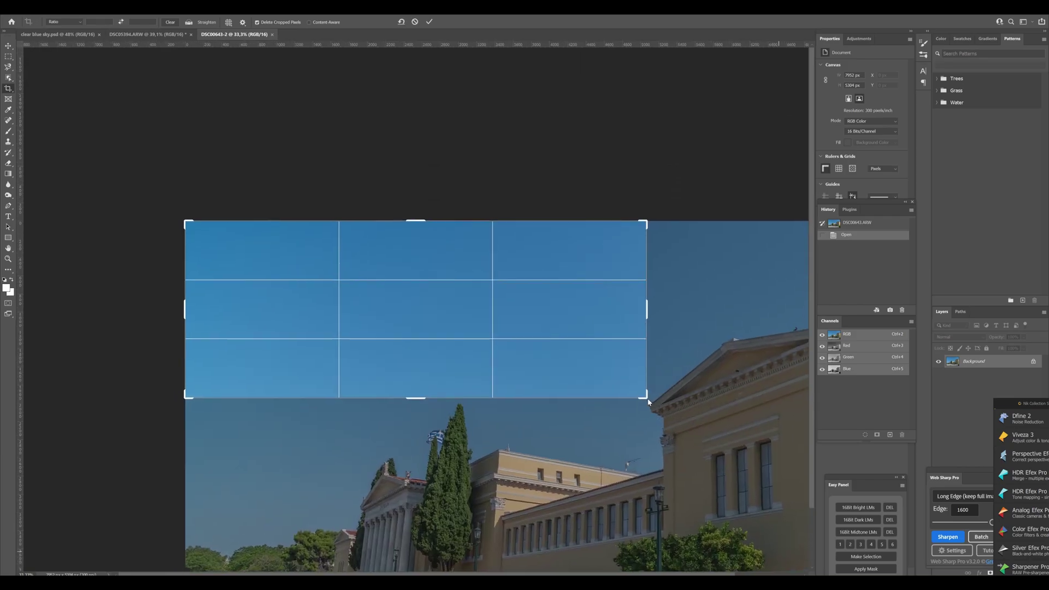
key(Return)
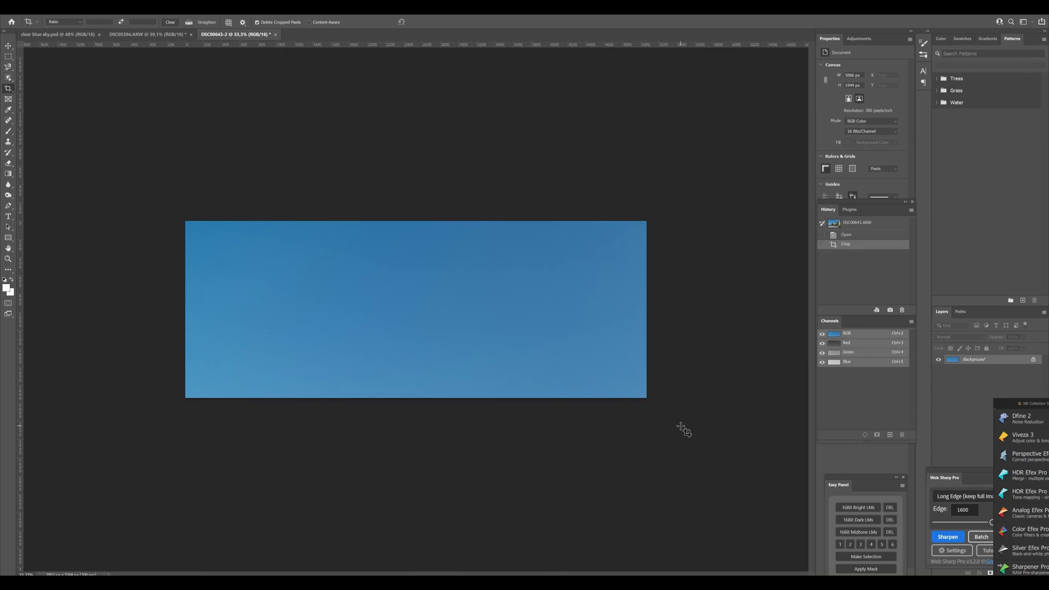
key(z)
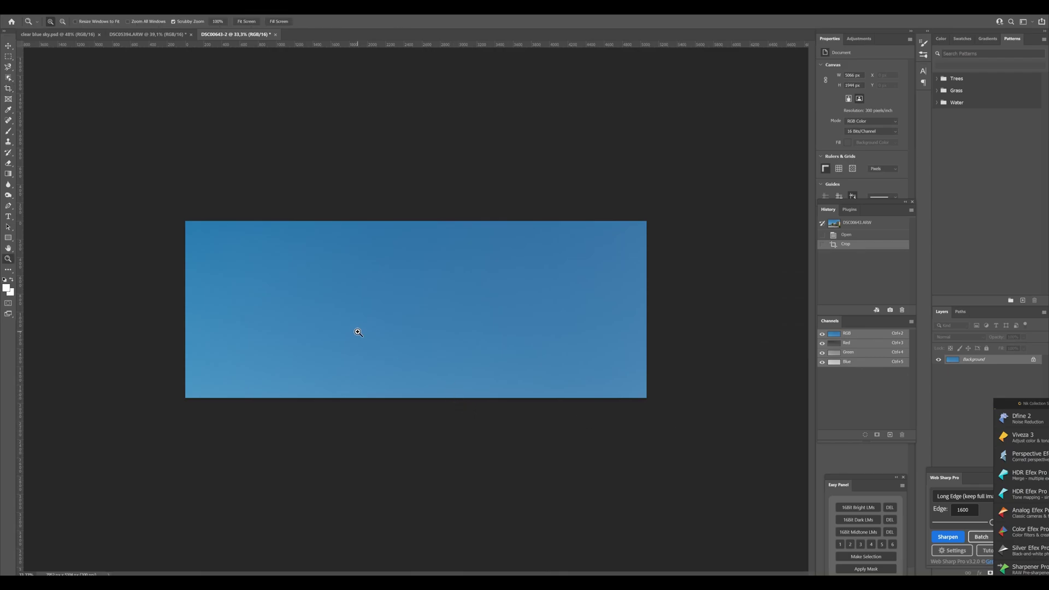
drag(358, 332, 397, 332)
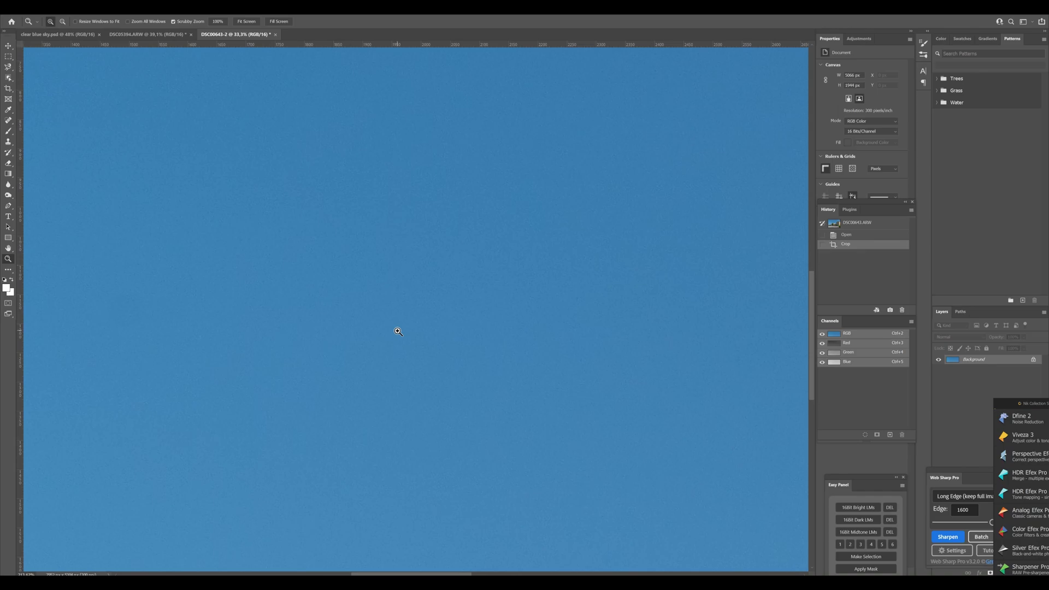
drag(397, 331, 377, 330)
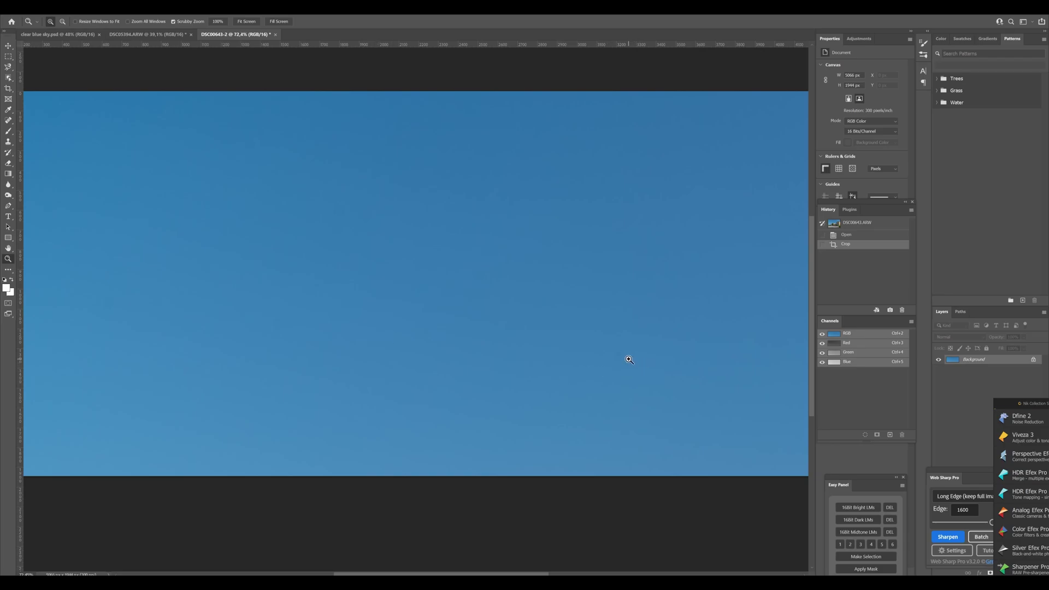
mouse_move(628, 359)
mouse_down()
mouse_move(651, 359)
mouse_move(627, 360)
mouse_up()
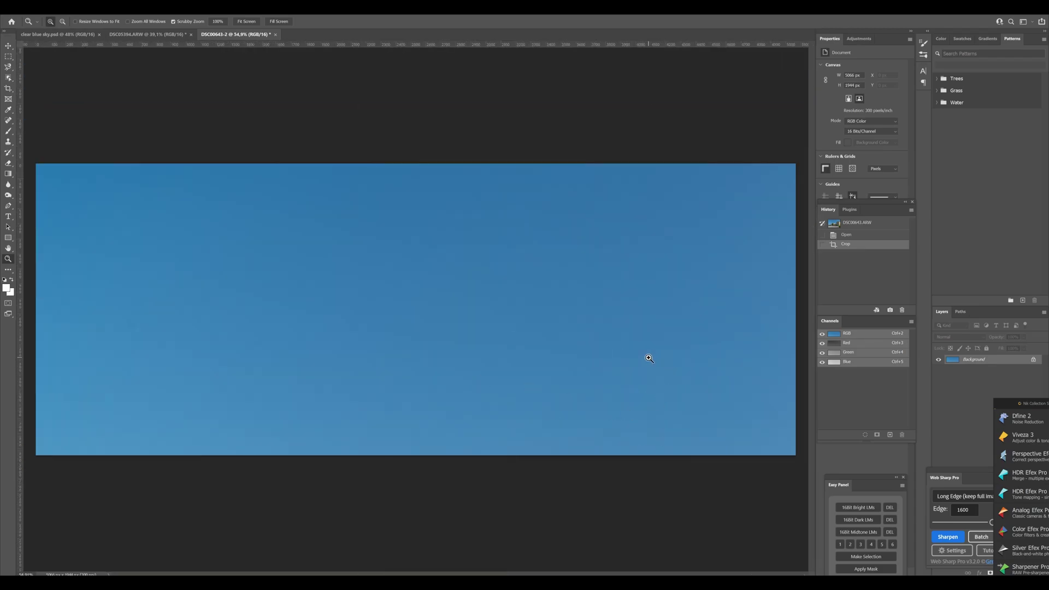
Heal two dark dust spots with the Spot Healing Brush, check for more, then zoom out.
click(553, 377)
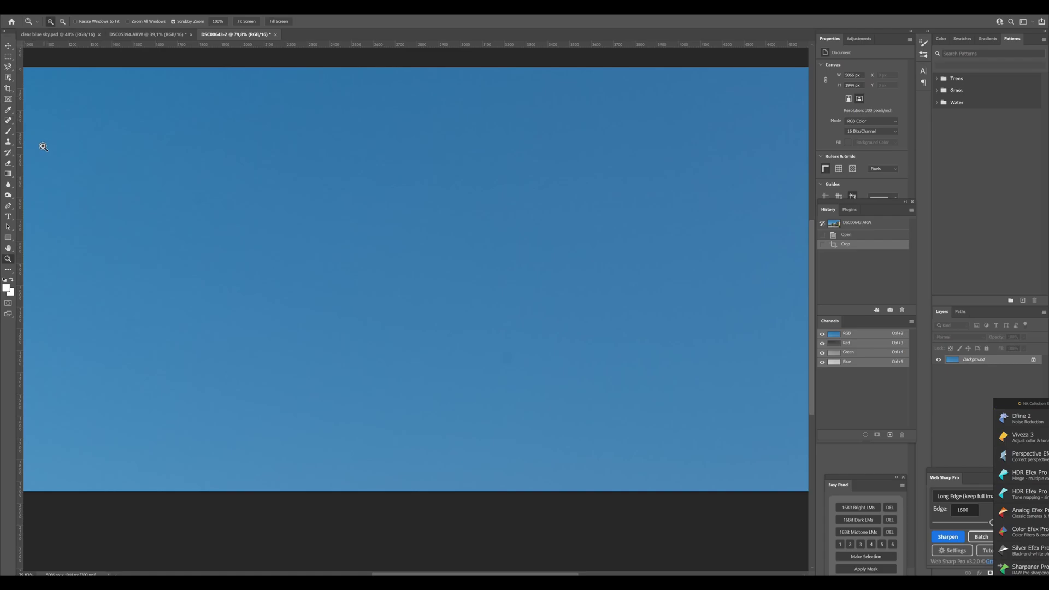
click(11, 121)
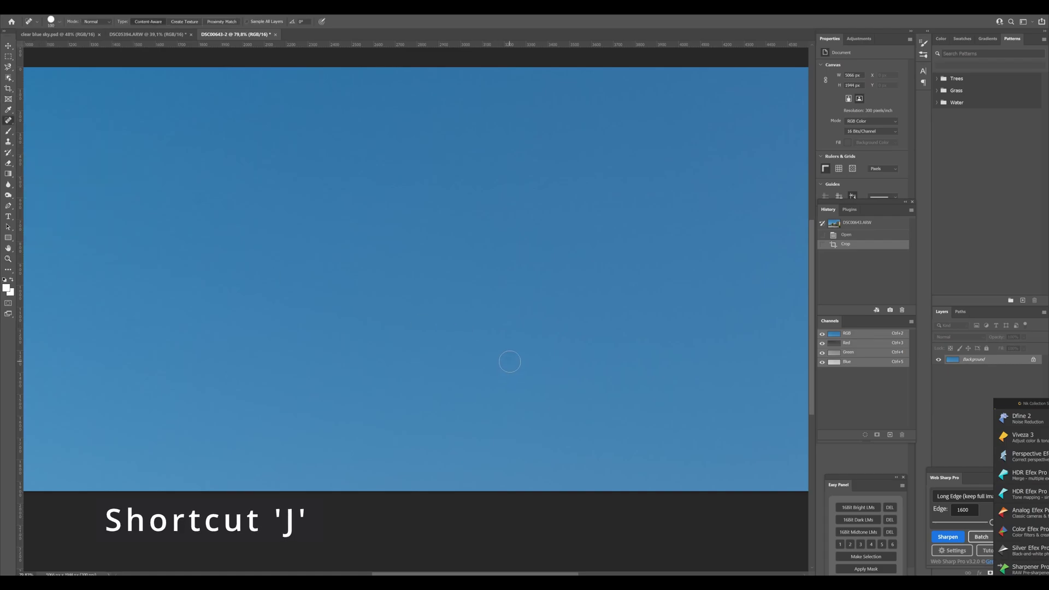
click(506, 357)
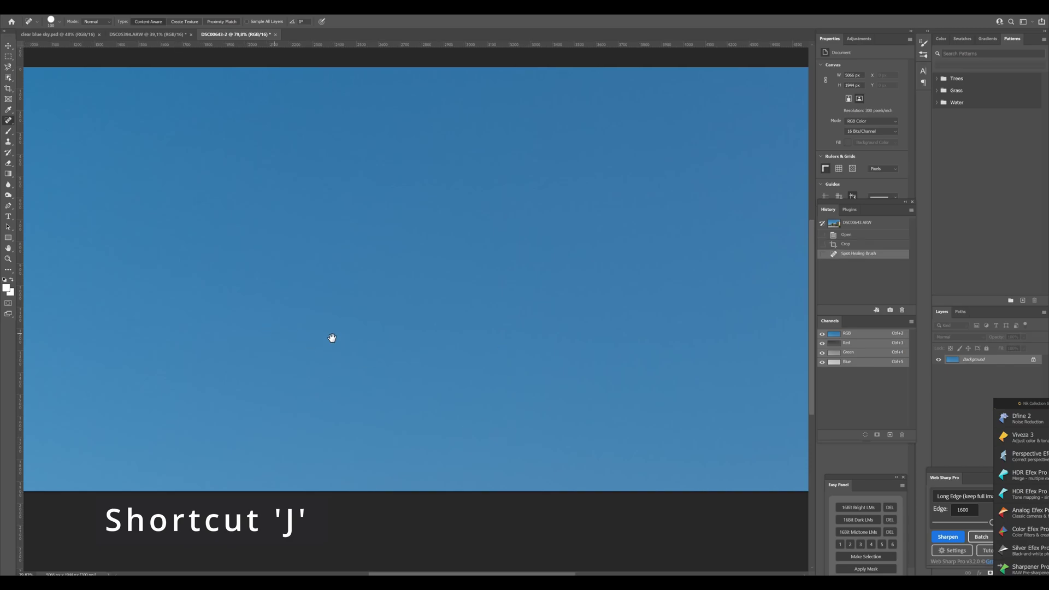
click(275, 319)
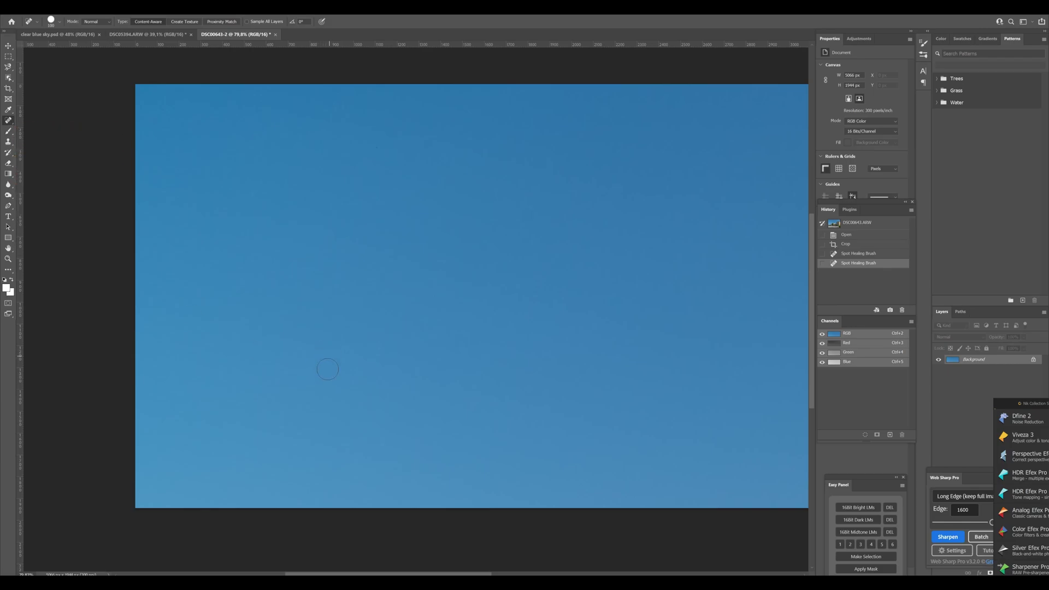
drag(770, 368, 658, 375)
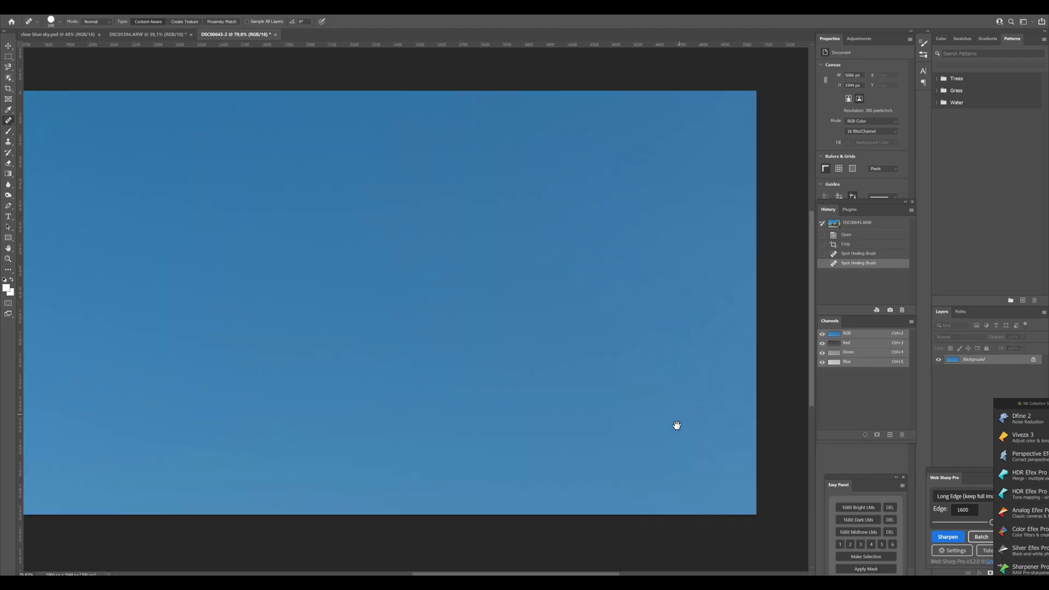
mouse_move(526, 423)
mouse_down()
mouse_move(684, 358)
mouse_move(744, 467)
mouse_up()
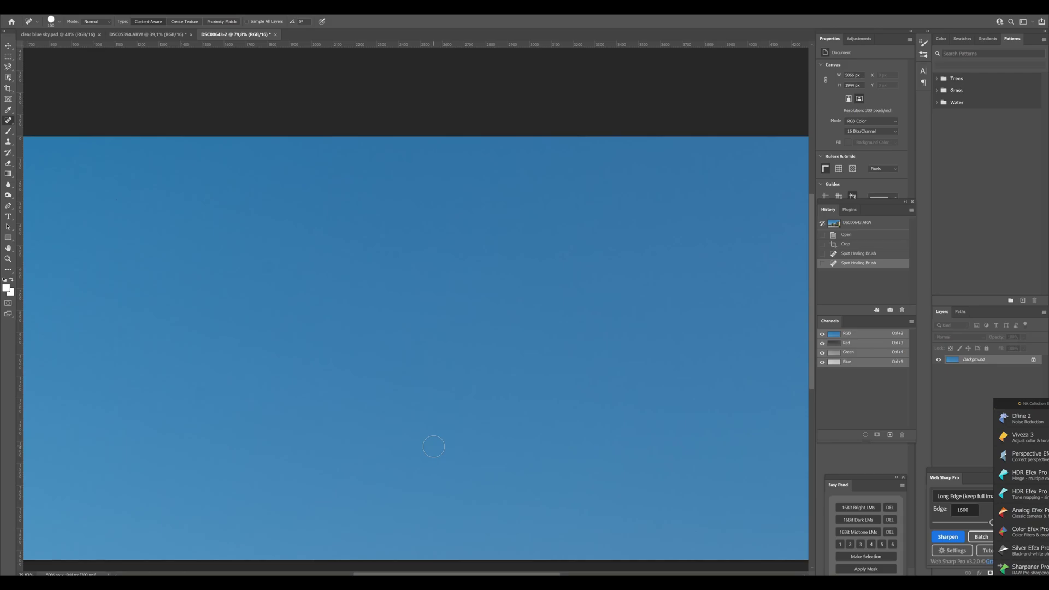
key(z)
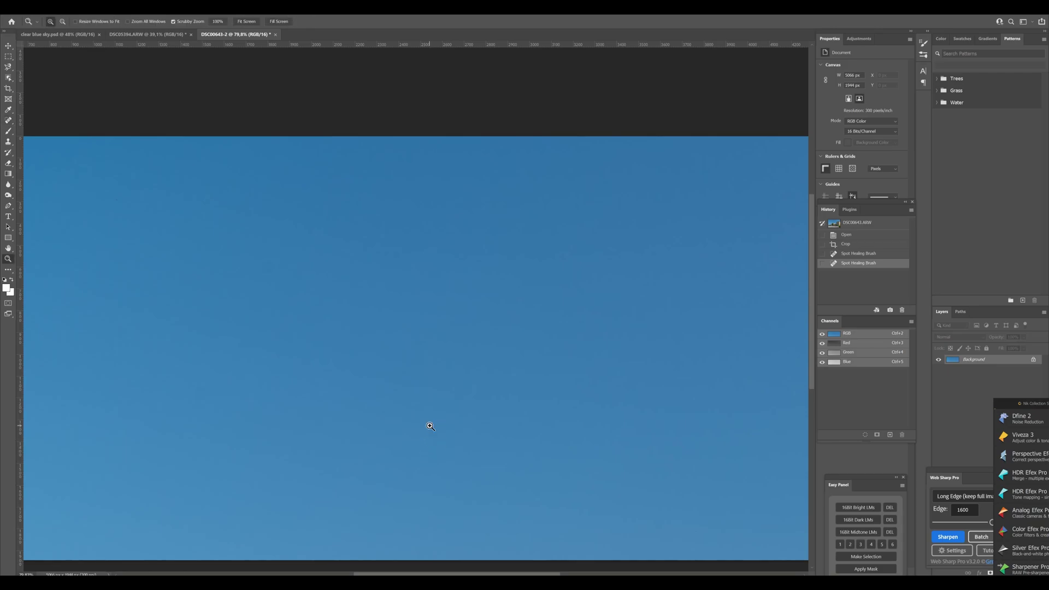
alt+click(432, 412)
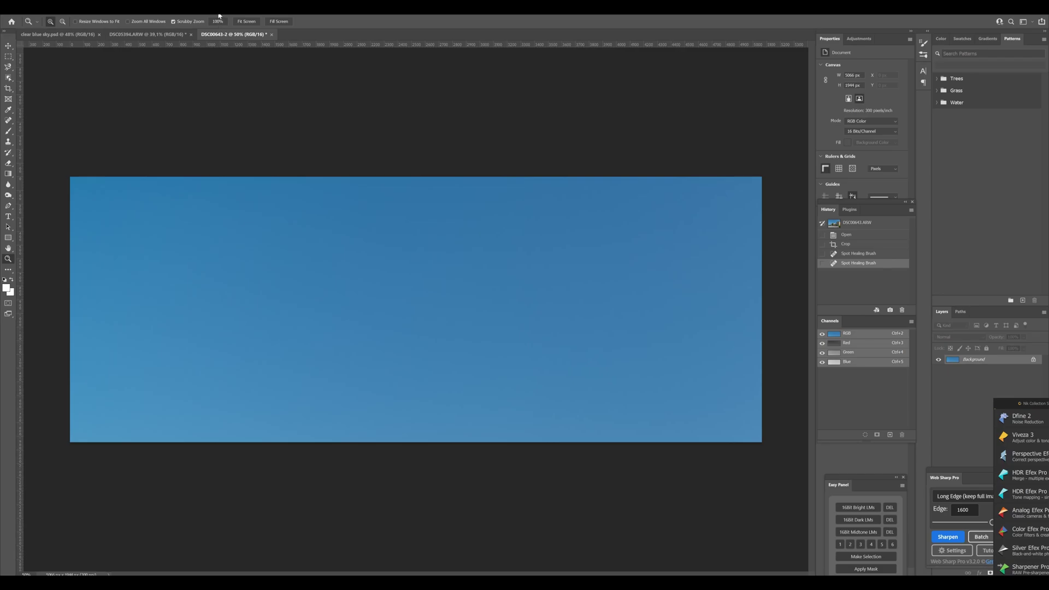
Apply Filter > Blur > Surface Blur at radius 92 px, threshold 24 levels.
click(118, 13)
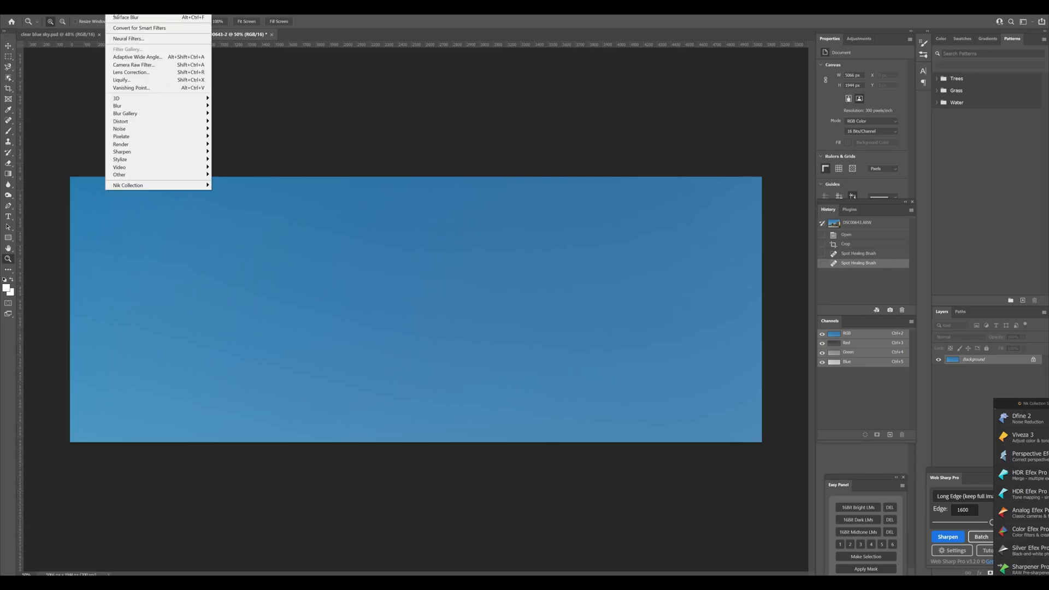
mouse_move(156, 106)
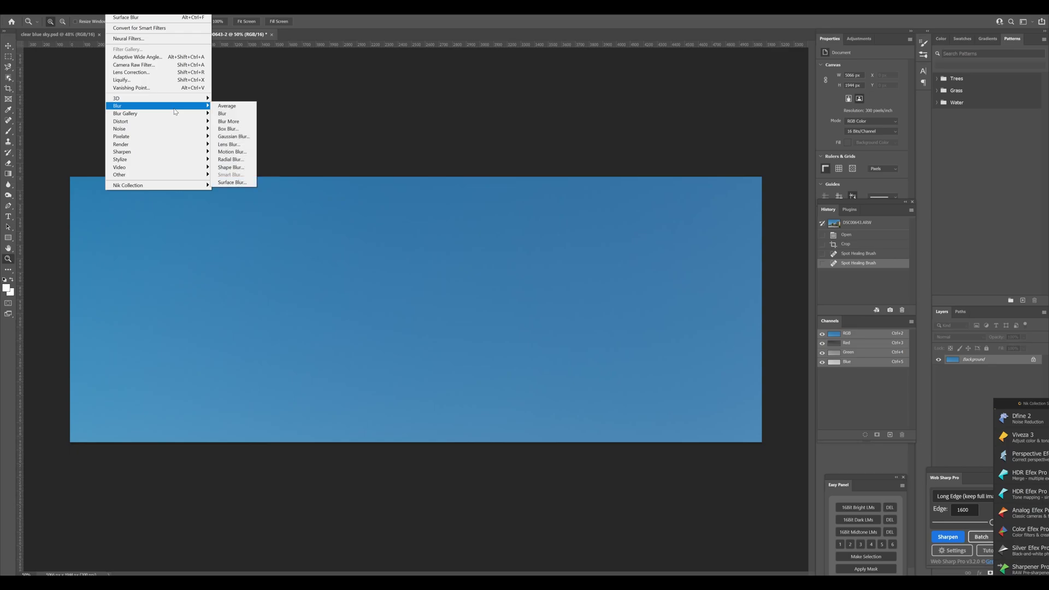
click(252, 184)
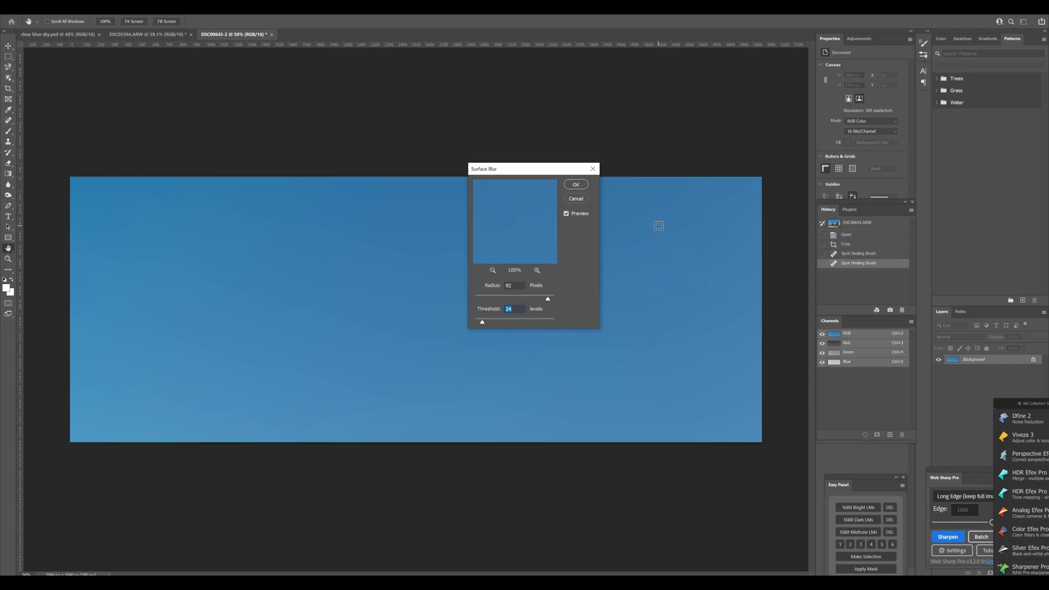
click(576, 184)
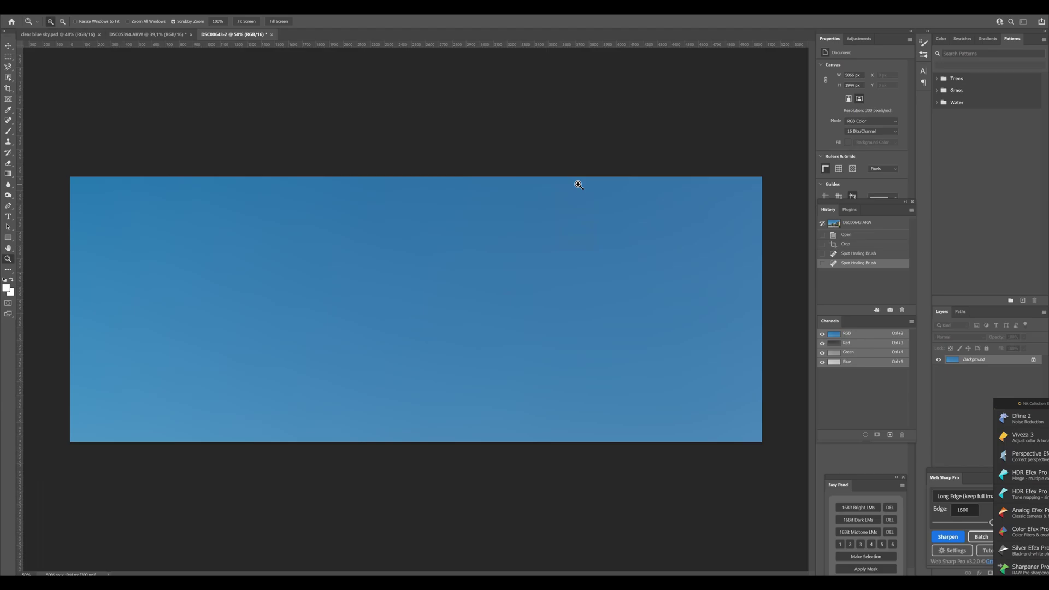
mouse_move(374, 319)
mouse_down()
mouse_move(428, 316)
mouse_move(379, 302)
mouse_up()
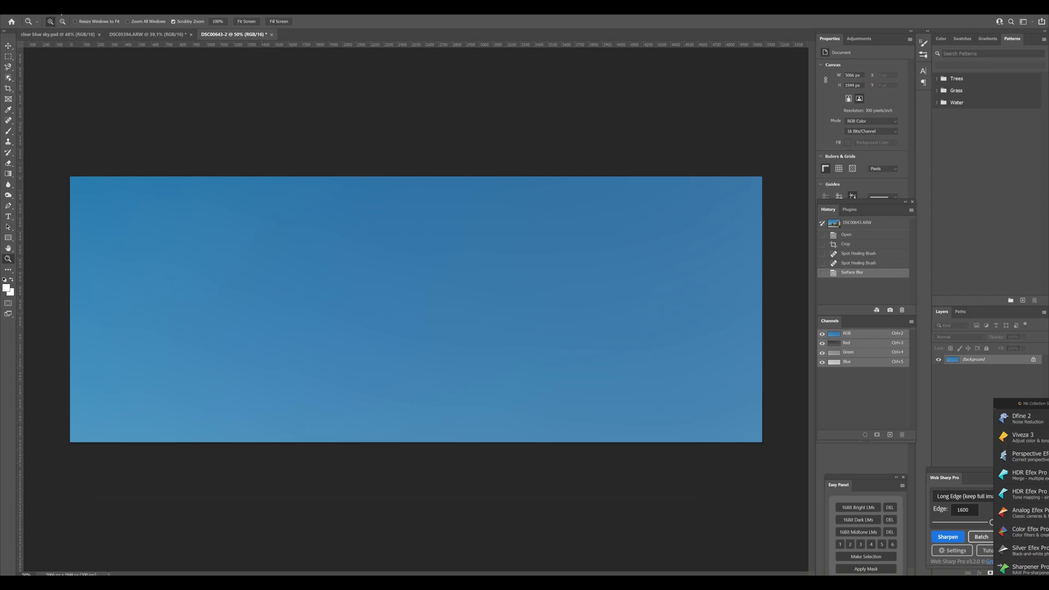
Convert the sky patch to 32 Bits/Channel and switch back to the DSC05394 desert photo.
click(50, 7)
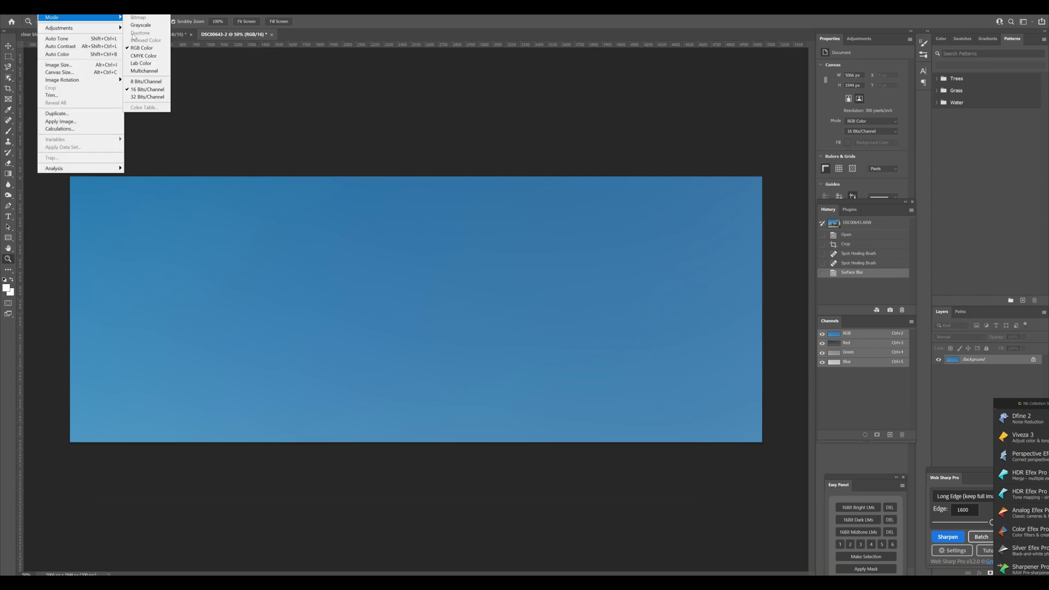
mouse_move(74, 17)
click(153, 99)
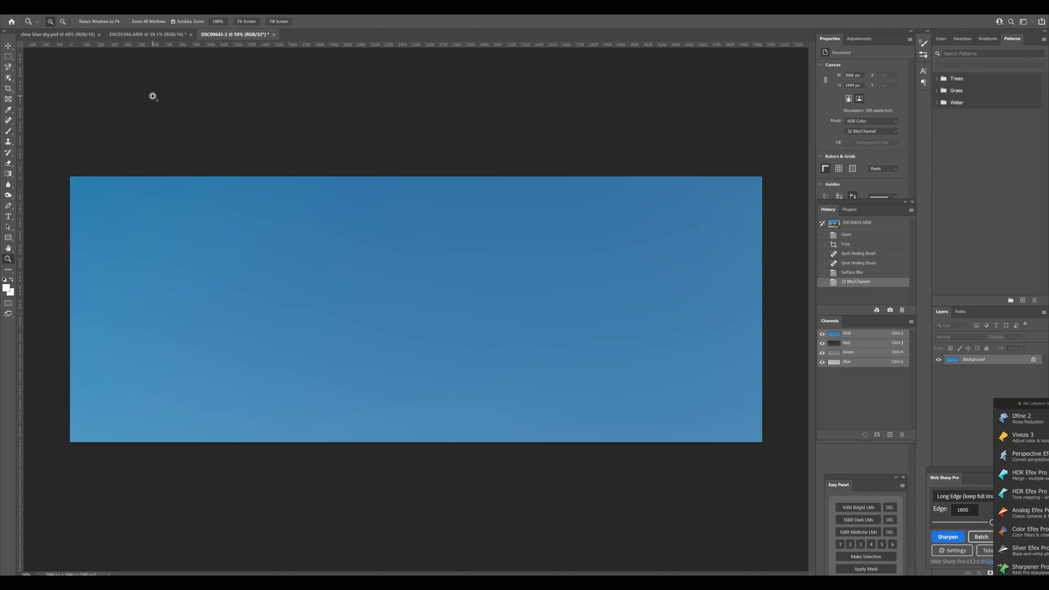
click(155, 34)
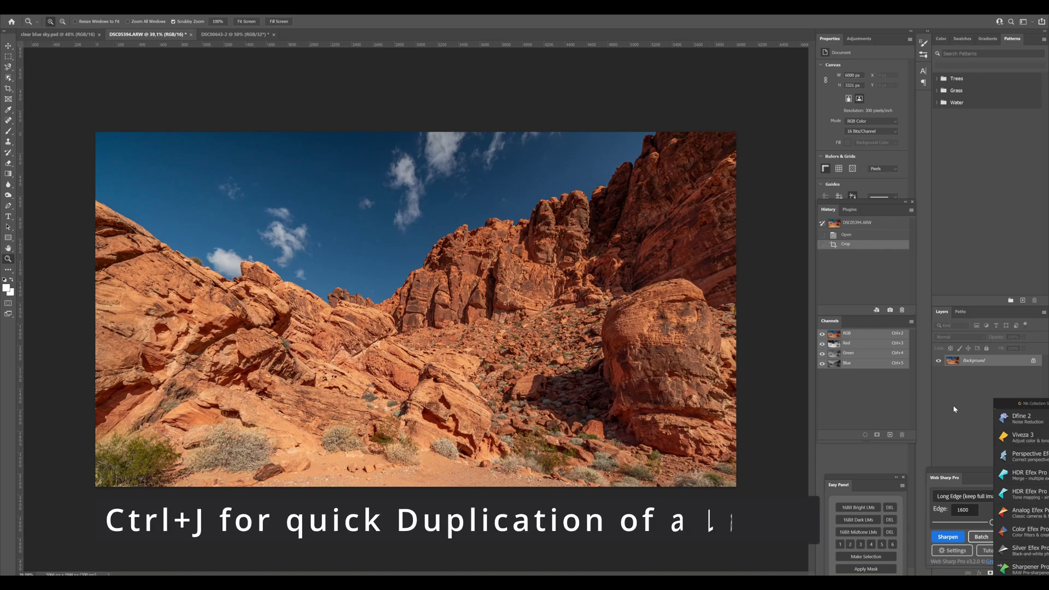
Duplicate the background layer, run Select > Sky, and add a mask from the sky selection.
key(ctrl+j)
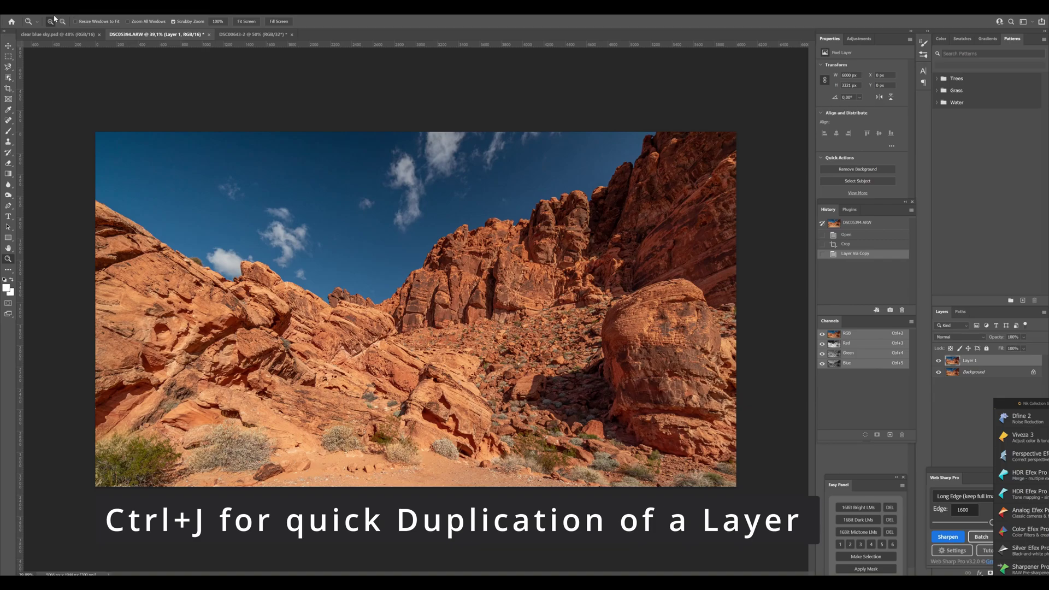
click(94, 7)
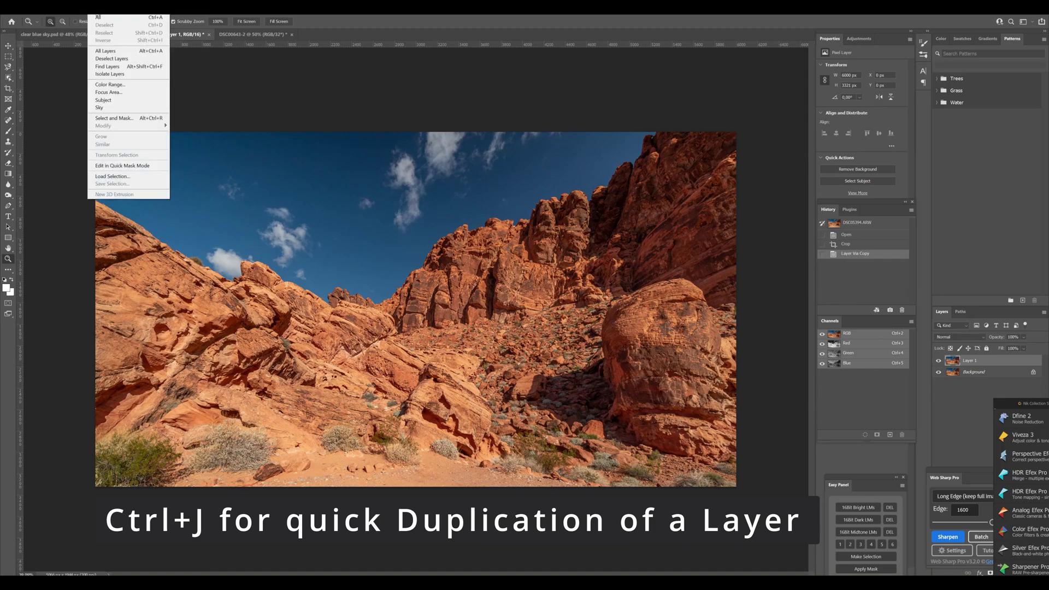
click(115, 108)
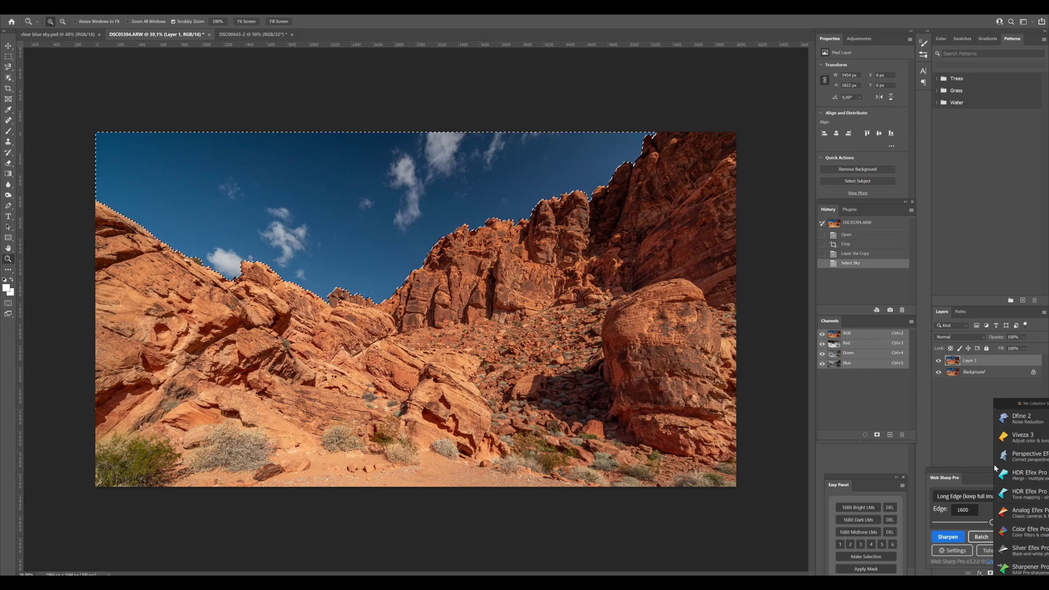
key(ctrl+h)
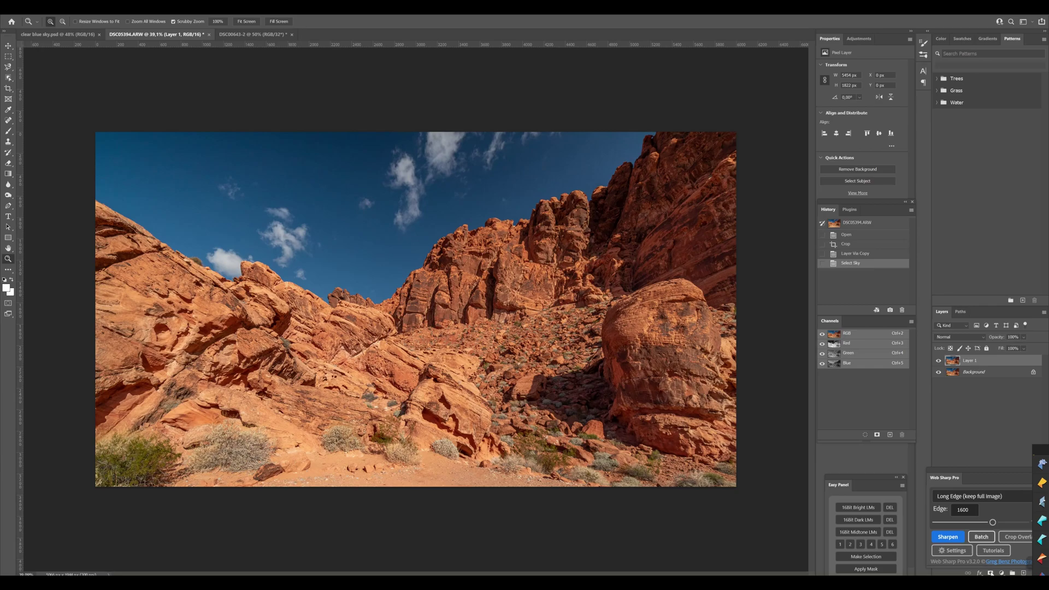
key(ctrl+h)
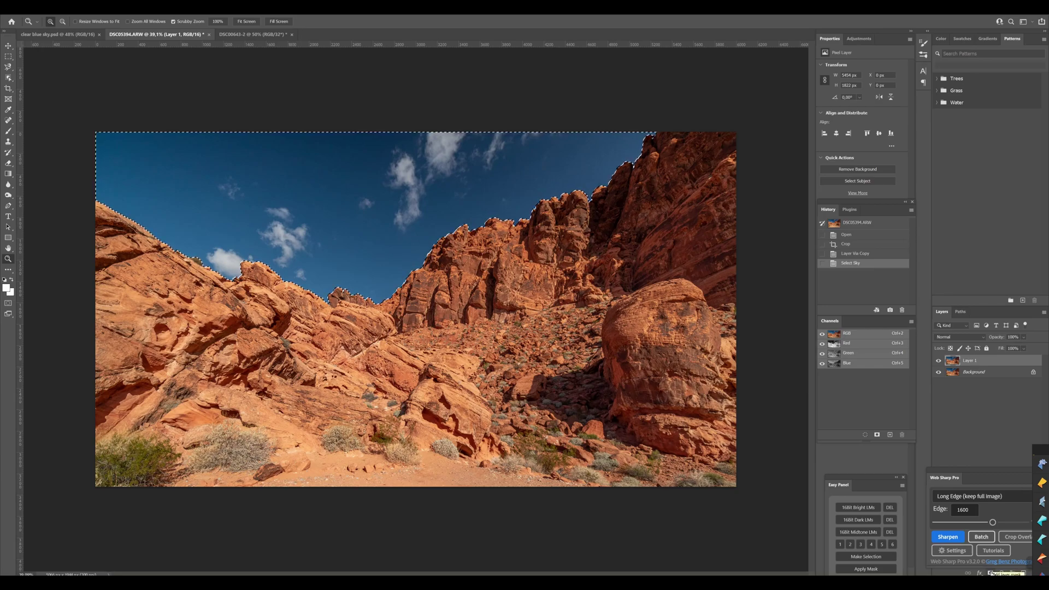
key(ctrl+shift+m)
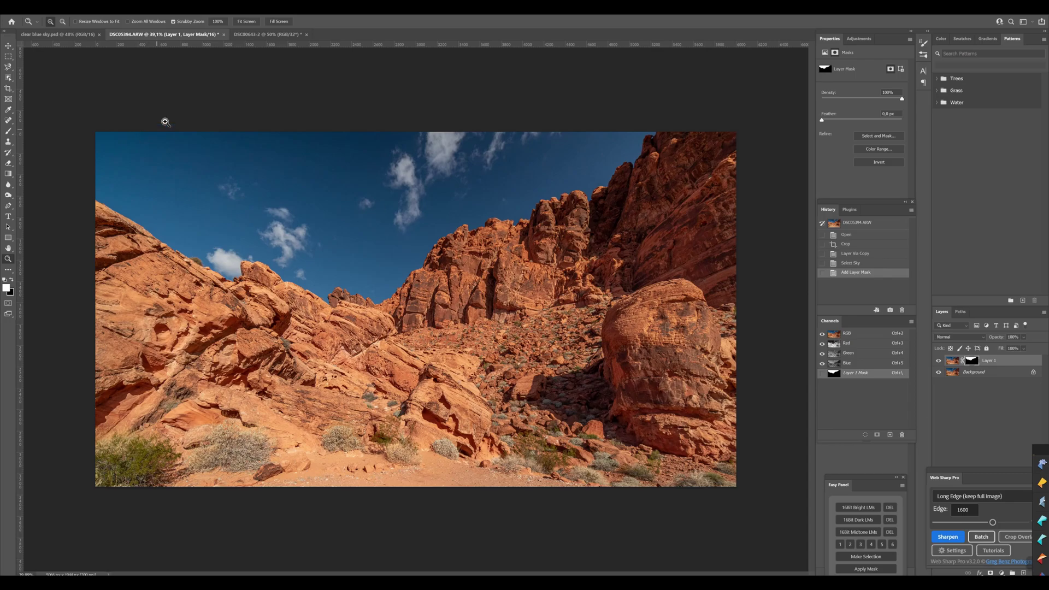
Drag the DSC00643-2 sky layer into the desert photo, then enlarge it over the top.
click(267, 34)
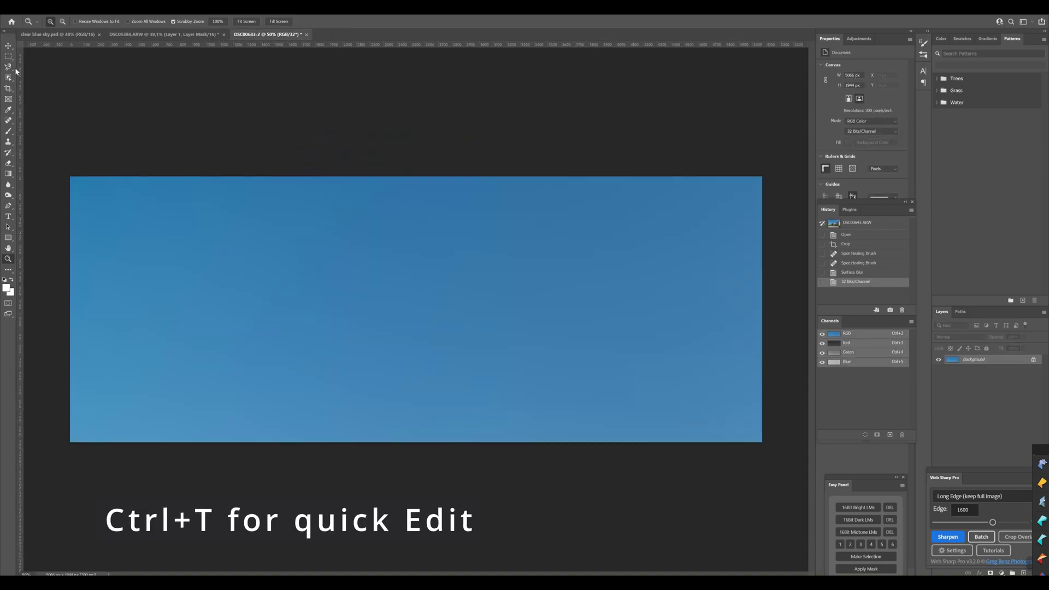
key(v)
drag(326, 215, 530, 234)
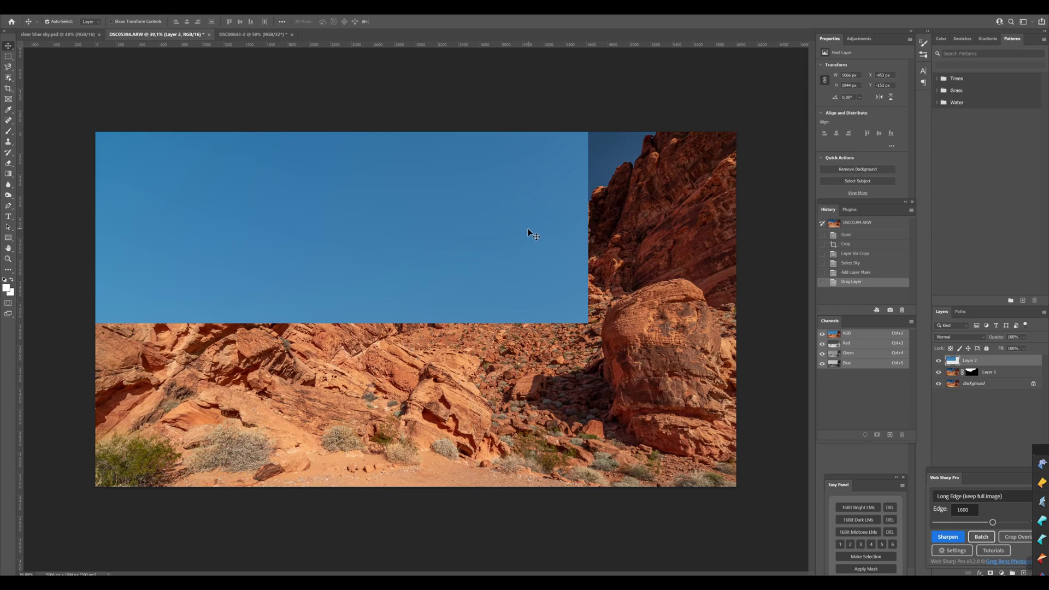
key(ctrl+t)
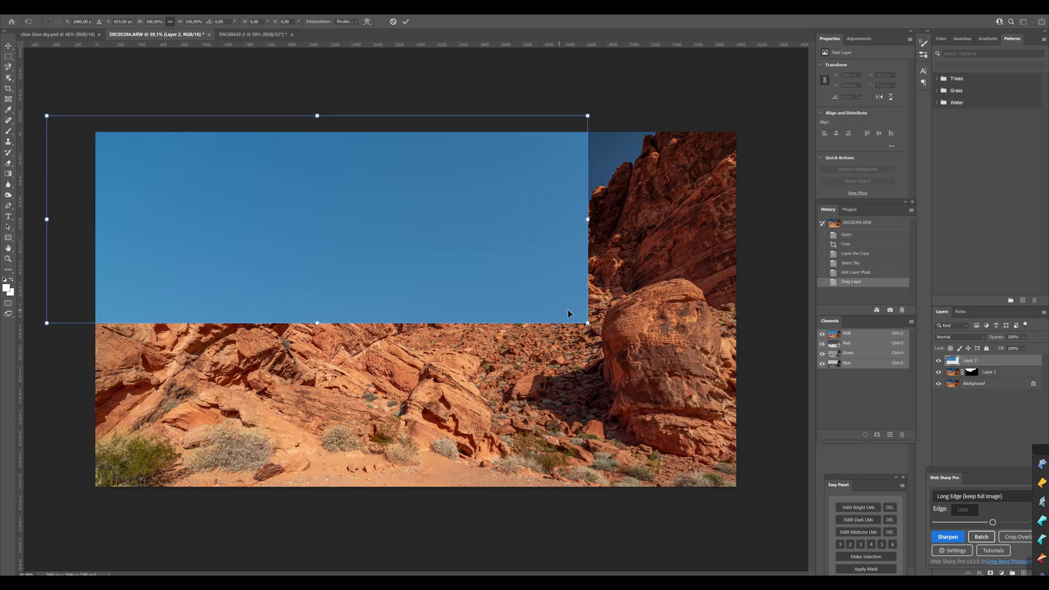
drag(587, 323, 711, 371)
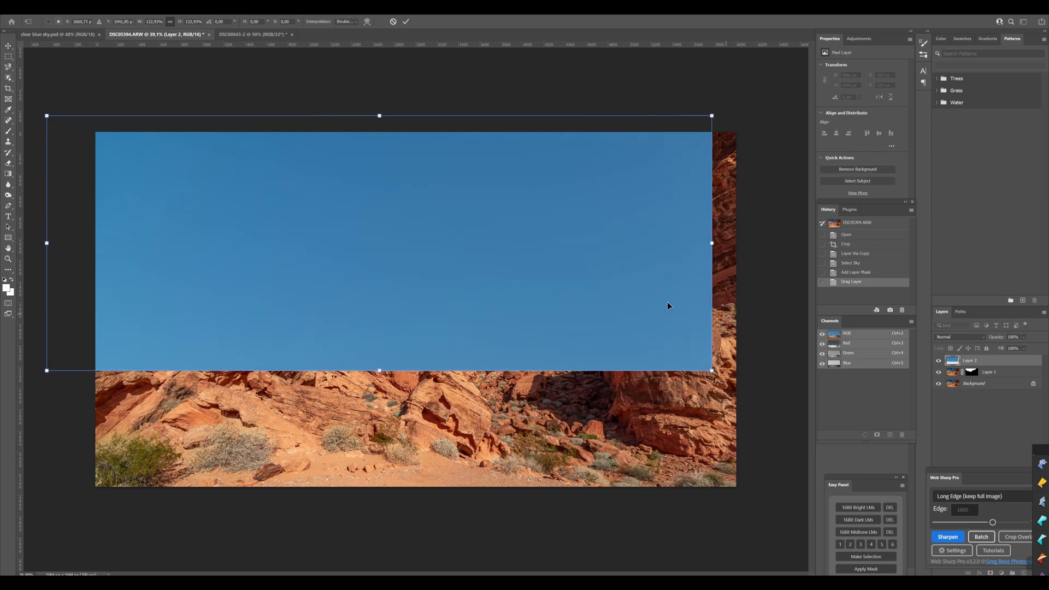
drag(554, 273, 590, 241)
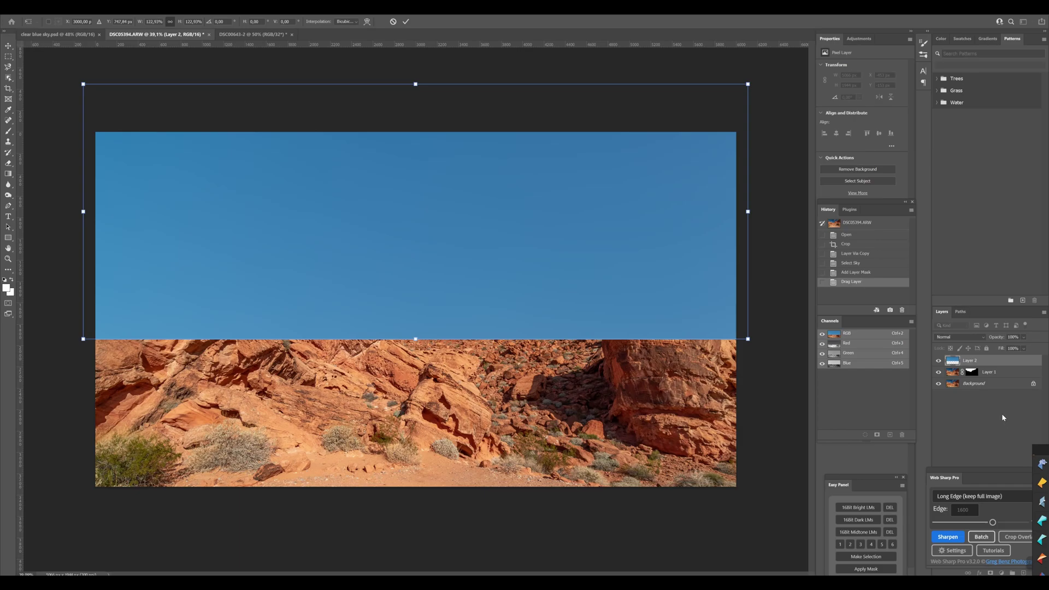
click(994, 372)
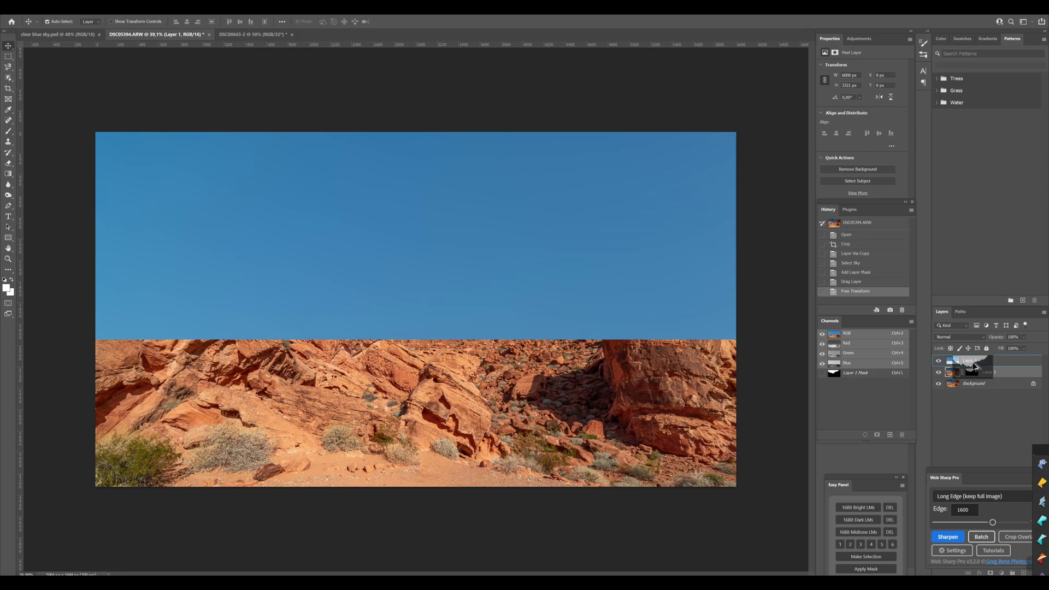
Copy Layer 1's mask onto the sky layer and add a Levels adjustment layer above it.
drag(972, 373, 972, 362)
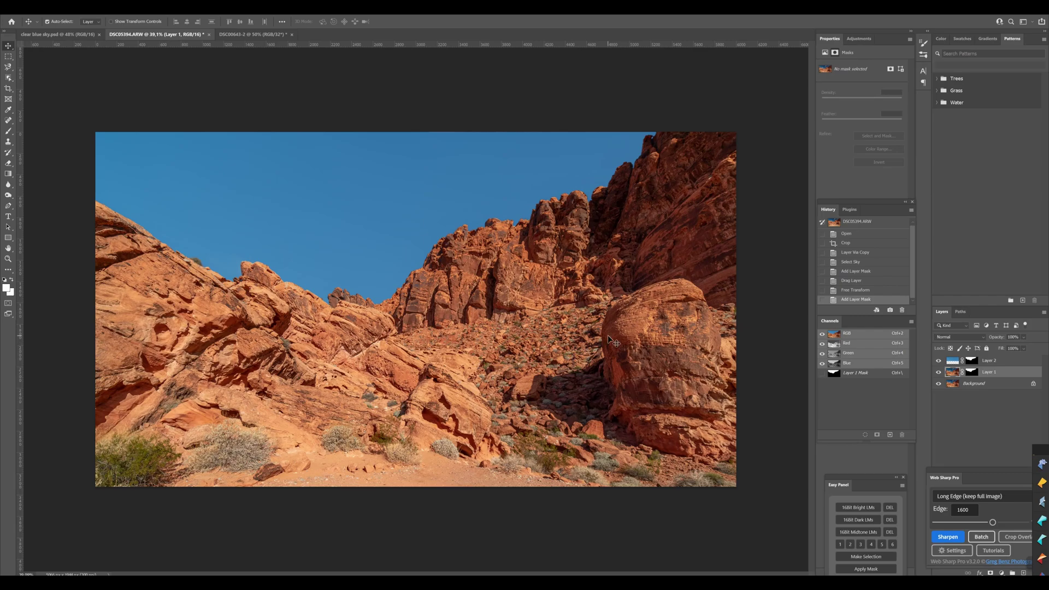
click(1005, 362)
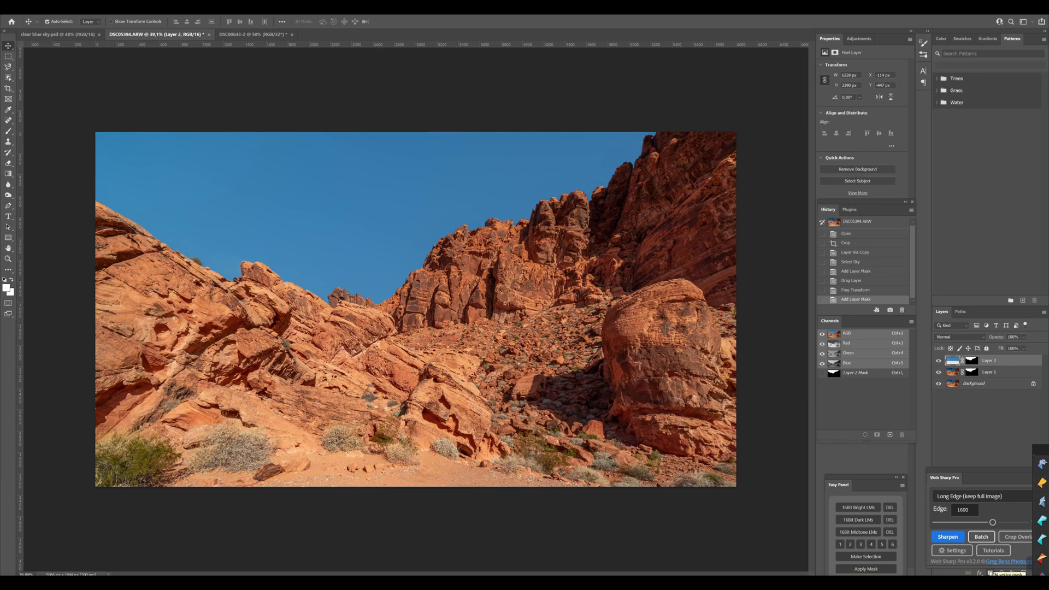
click(1002, 576)
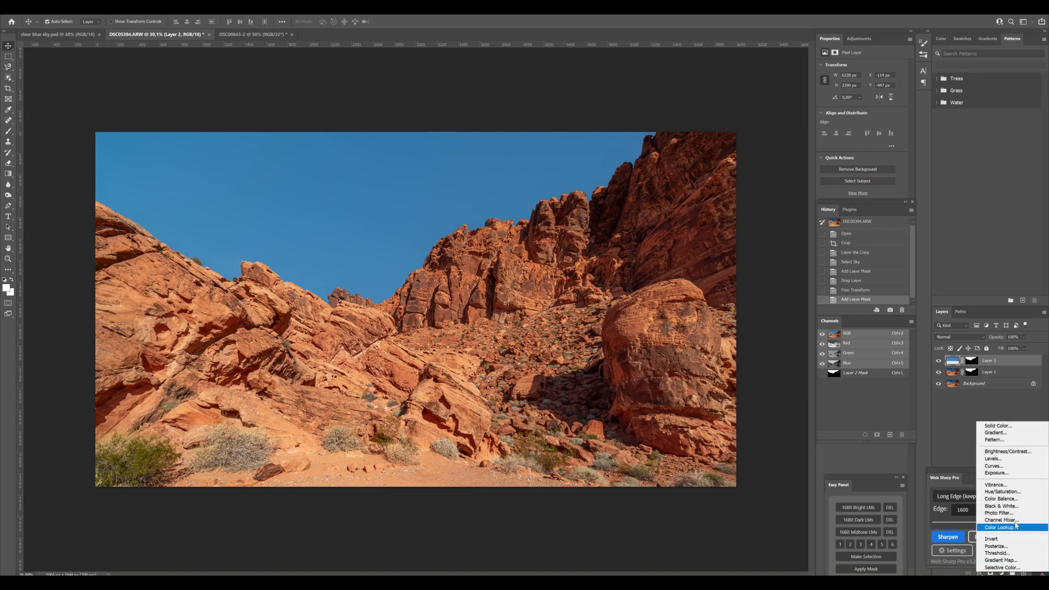
click(1028, 459)
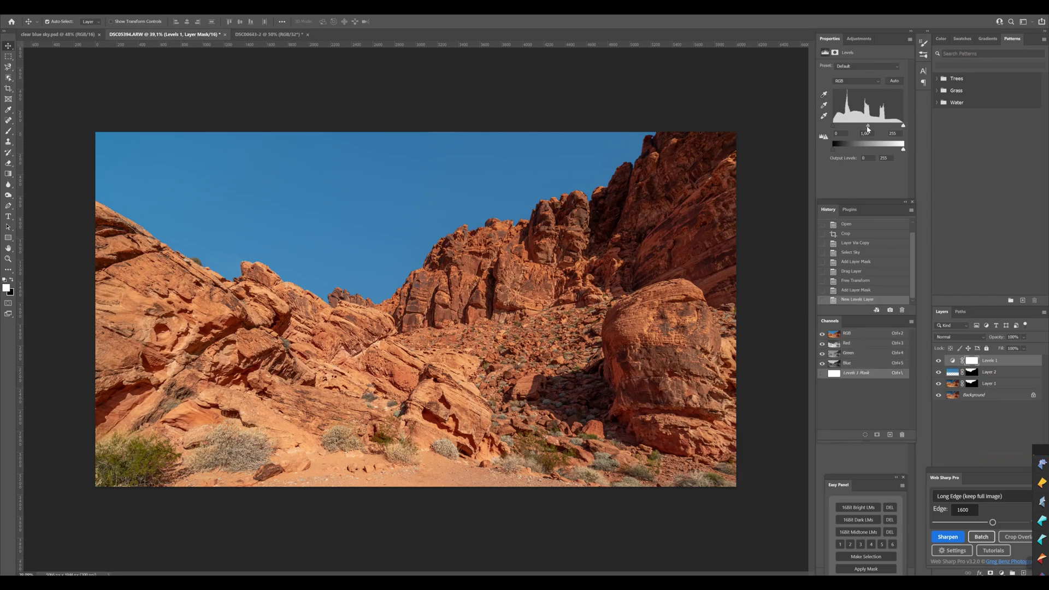
Clip the Levels layer to the sky layer, darkening midtones and adjusting the white slider.
drag(868, 129, 870, 129)
drag(871, 130, 869, 129)
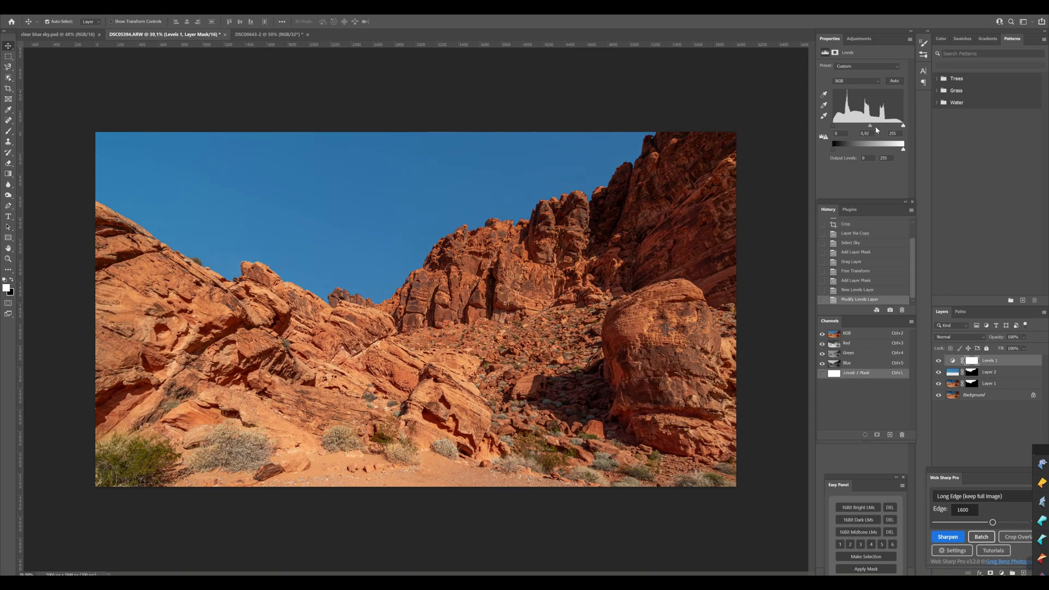
right_click(982, 362)
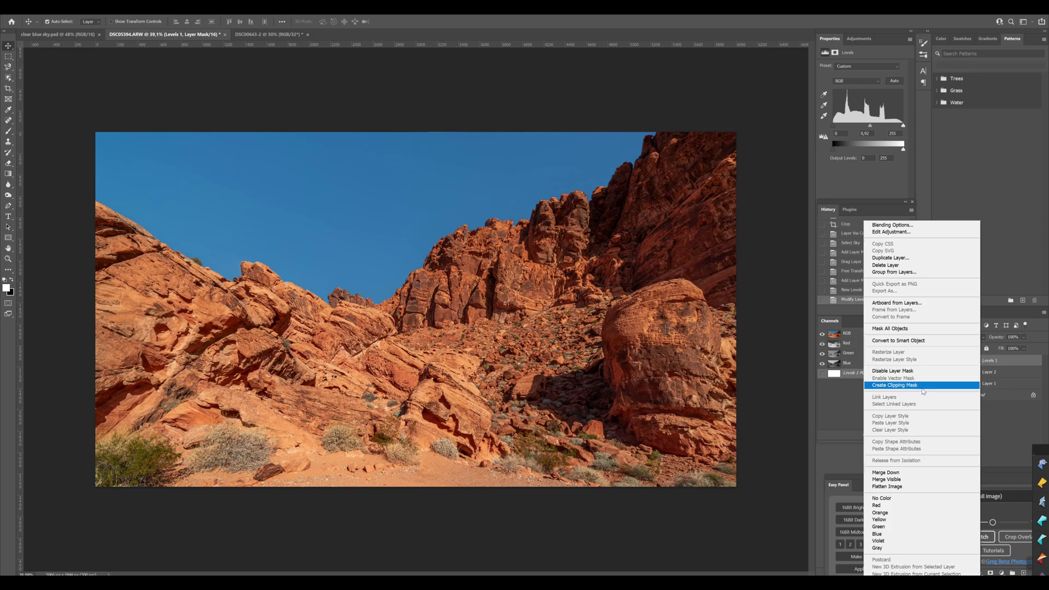
click(924, 391)
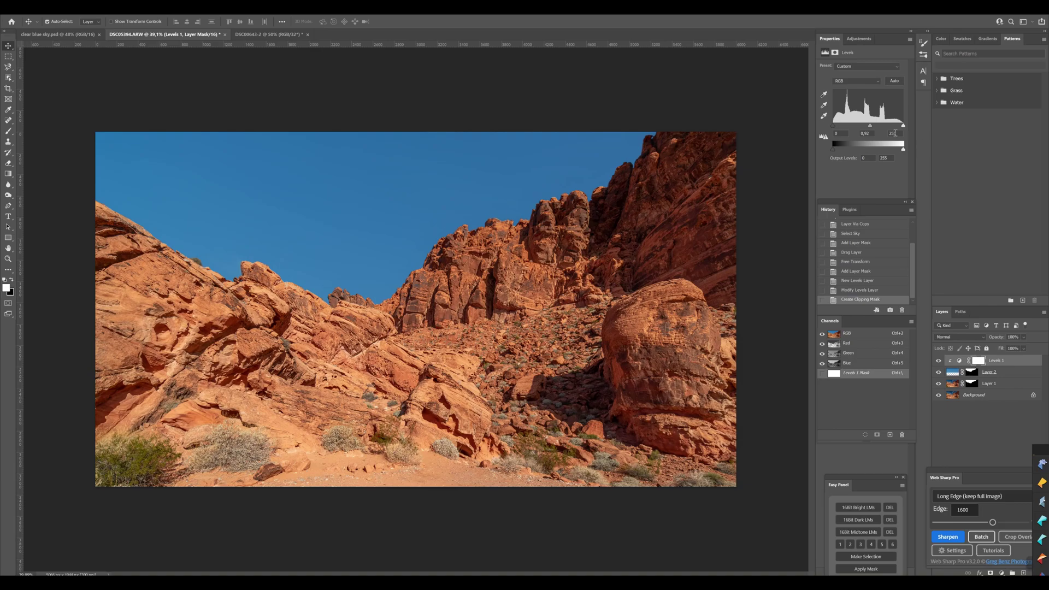
drag(904, 125, 903, 125)
Darken the Levels midtones, undo a 50% gray fill, and copy the selected sky to a new layer.
drag(871, 129, 870, 129)
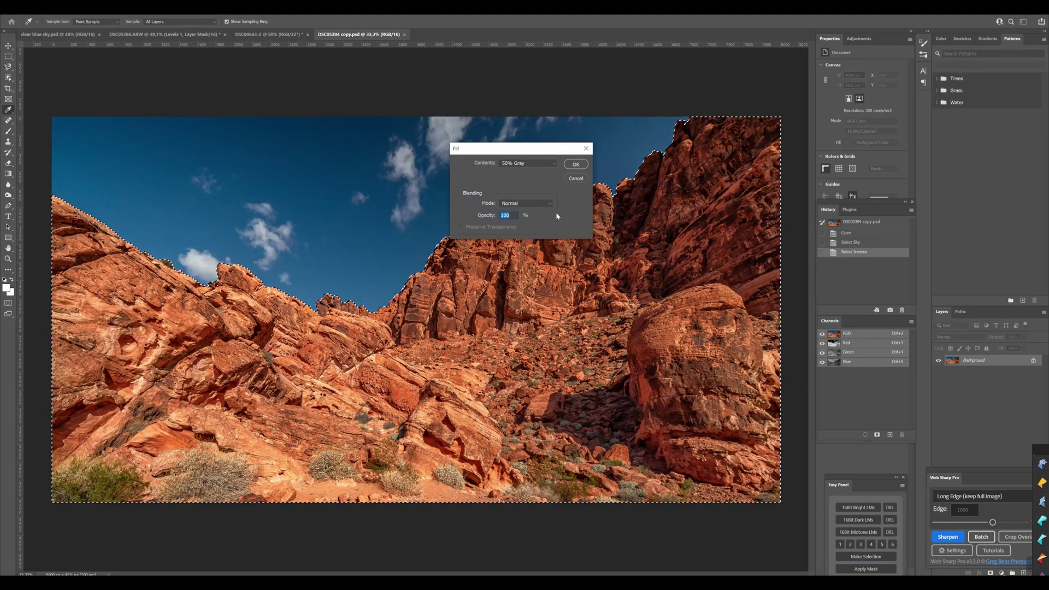
click(577, 165)
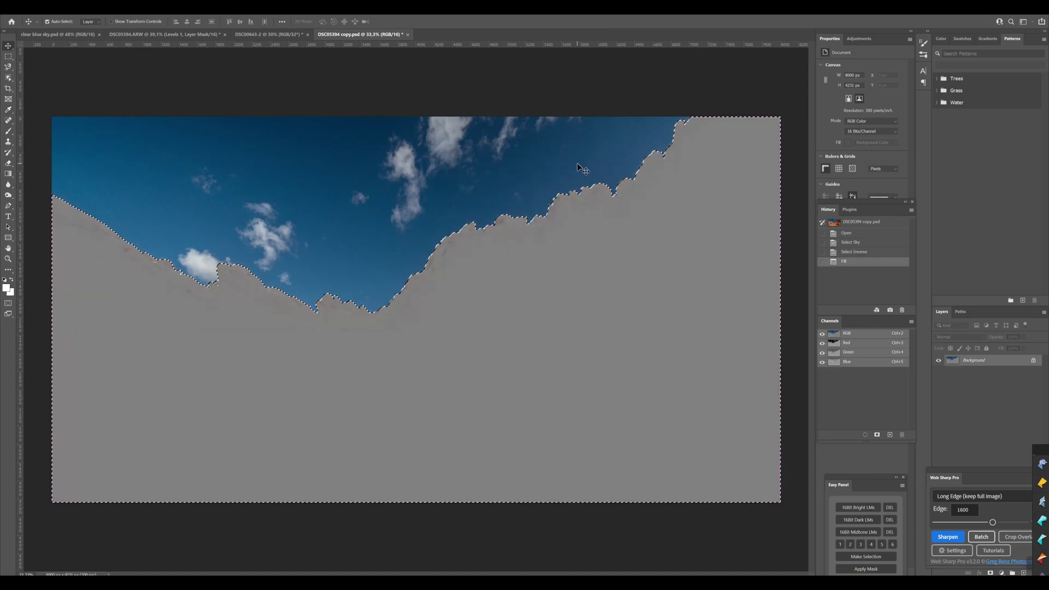
key(ctrl+z)
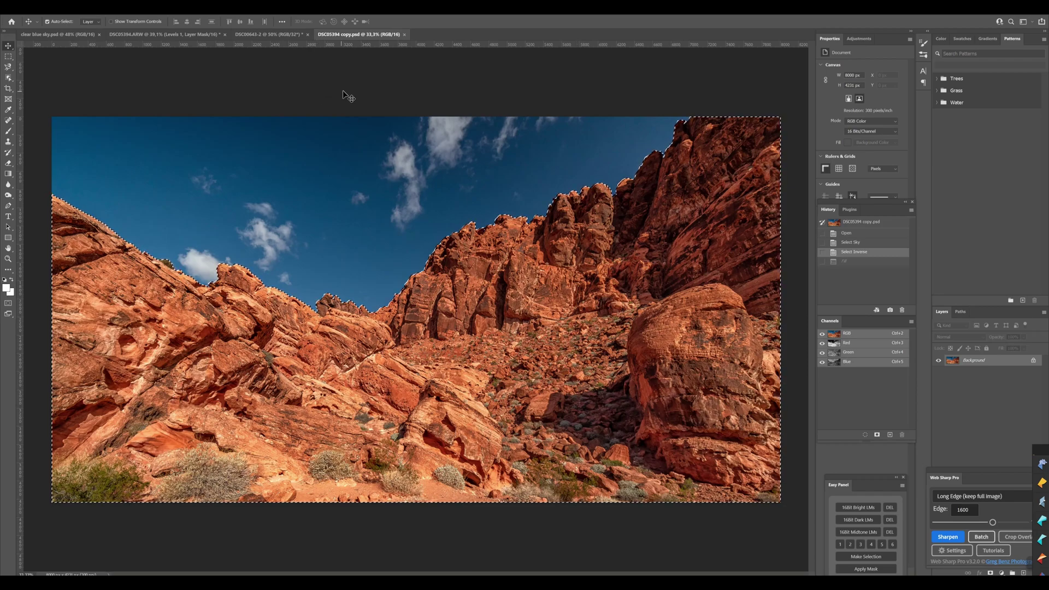
key(ctrl+z)
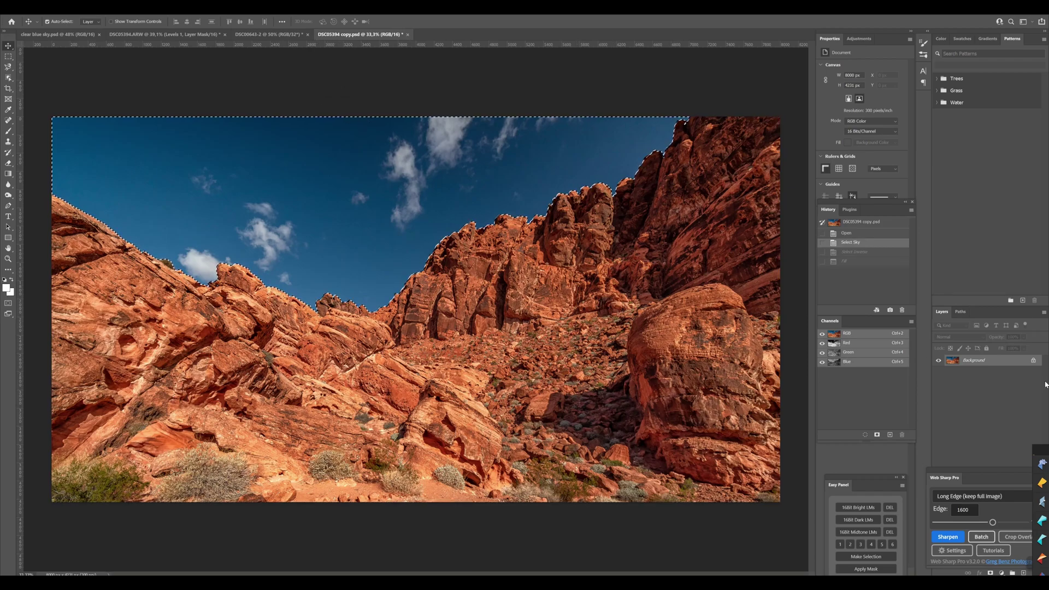
key(ctrl+j)
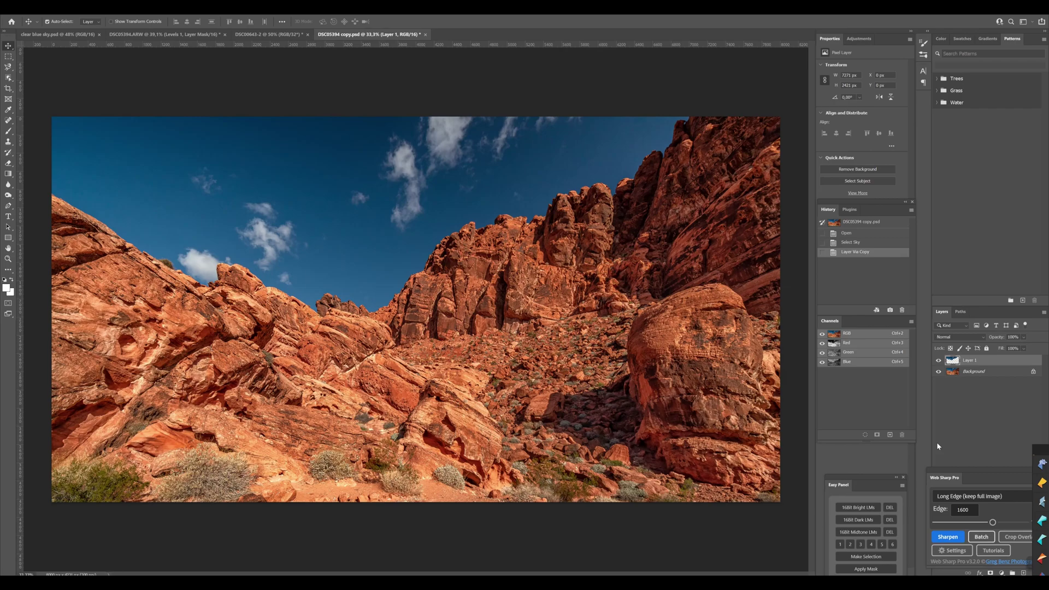
Hide the original layer, duplicate the Red channel, load it as a cloud selection, and return to RGB.
click(939, 372)
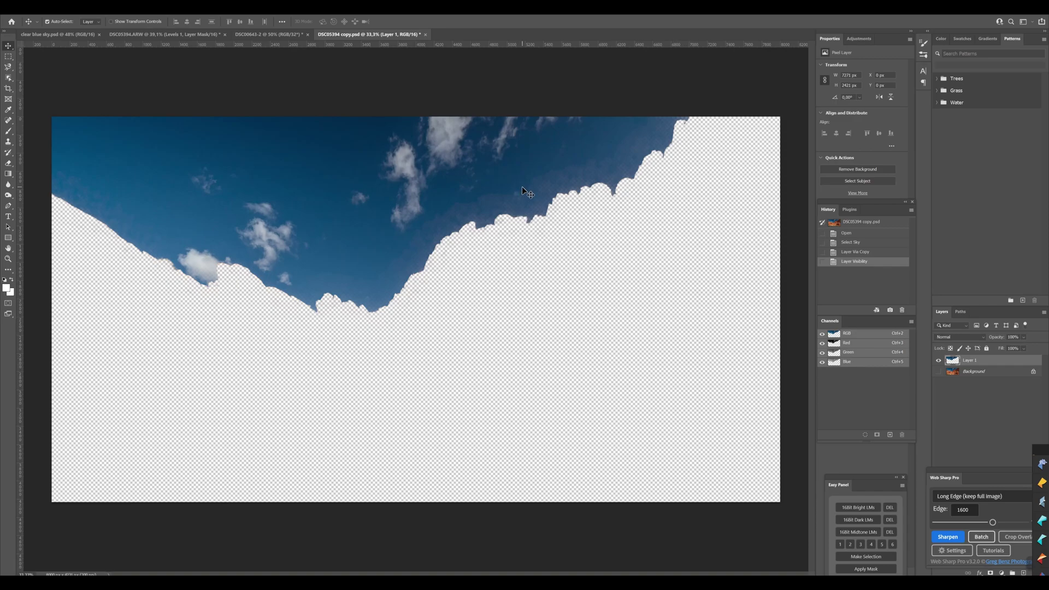
click(856, 343)
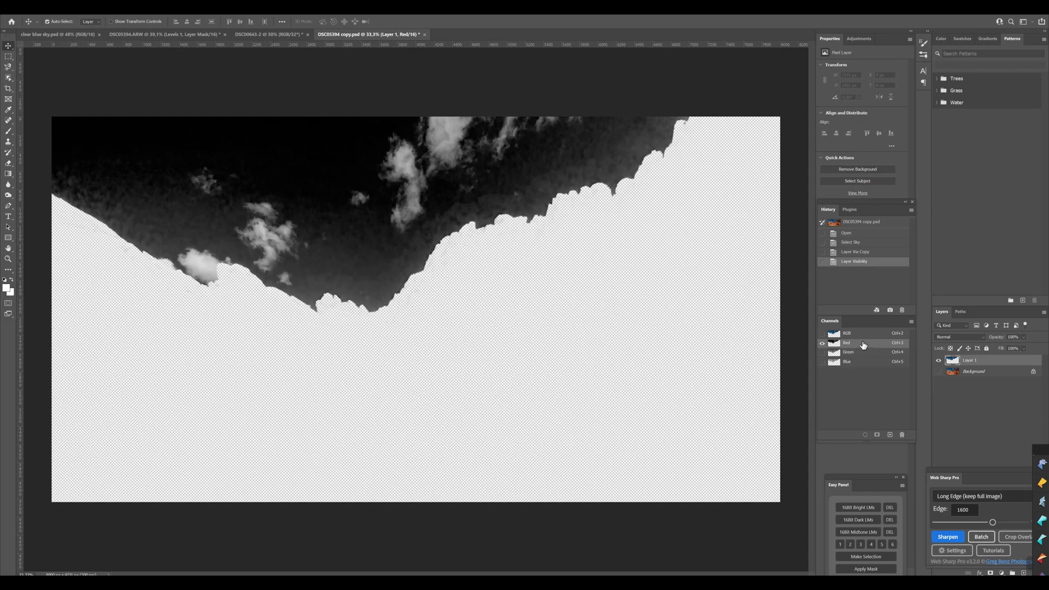
drag(862, 345, 891, 434)
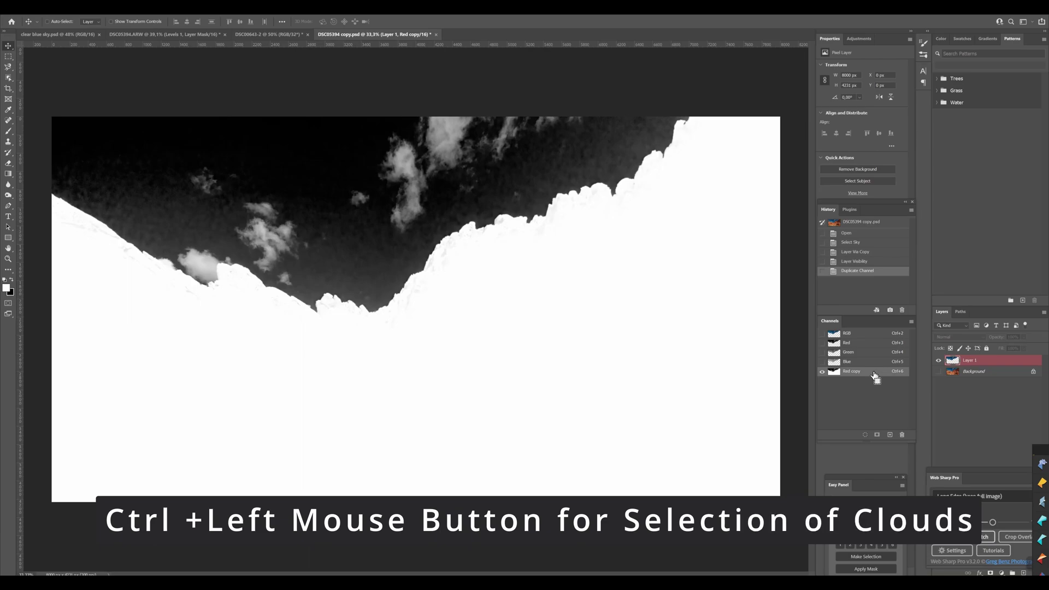
ctrl+click(875, 376)
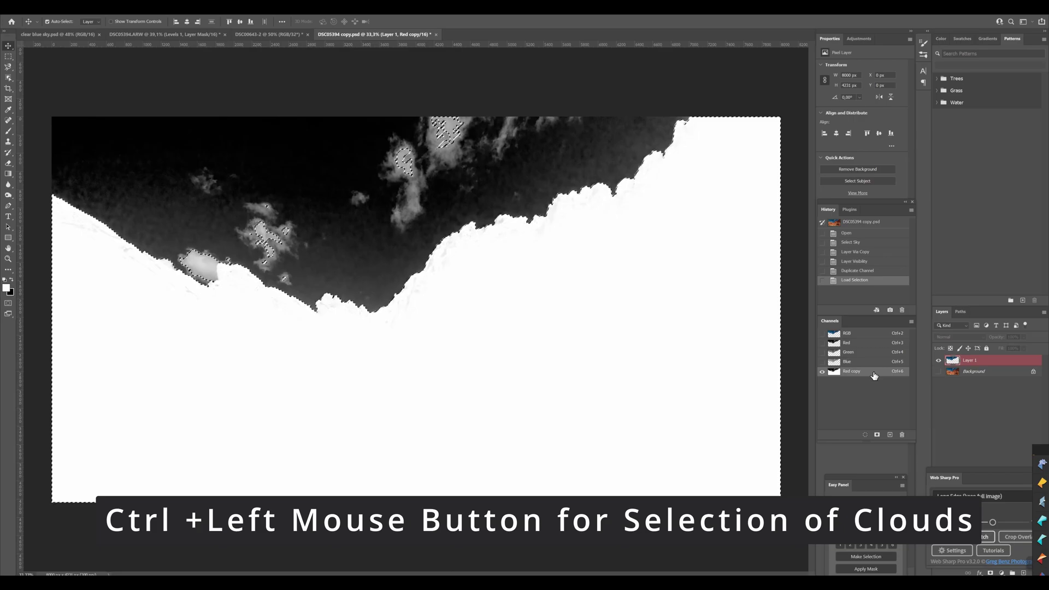
click(852, 334)
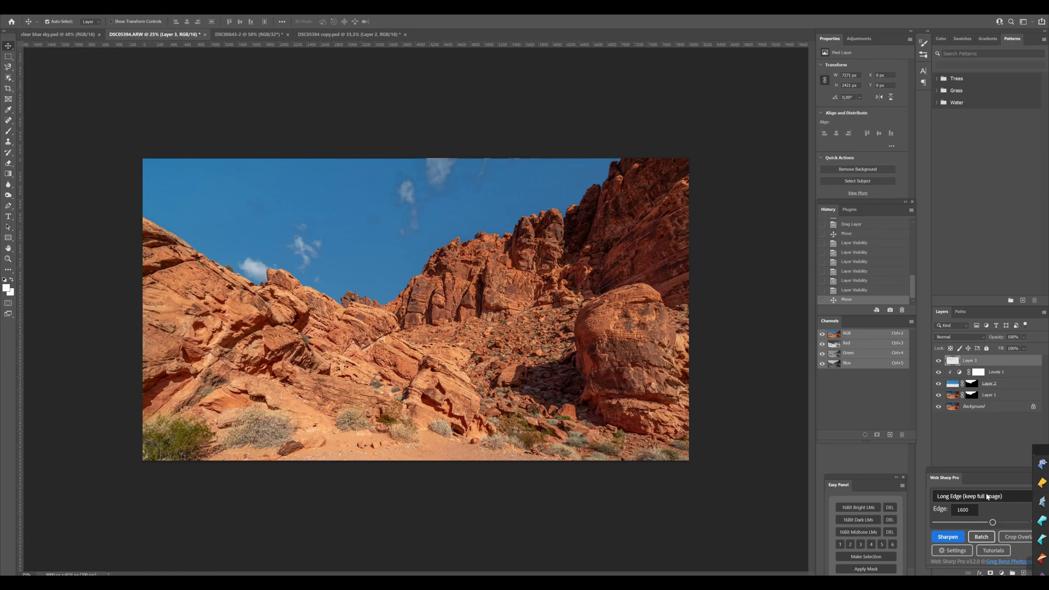
Add a clipped Levels layer that brightens the cloud midtones, then hide the clouds to compare.
click(1002, 572)
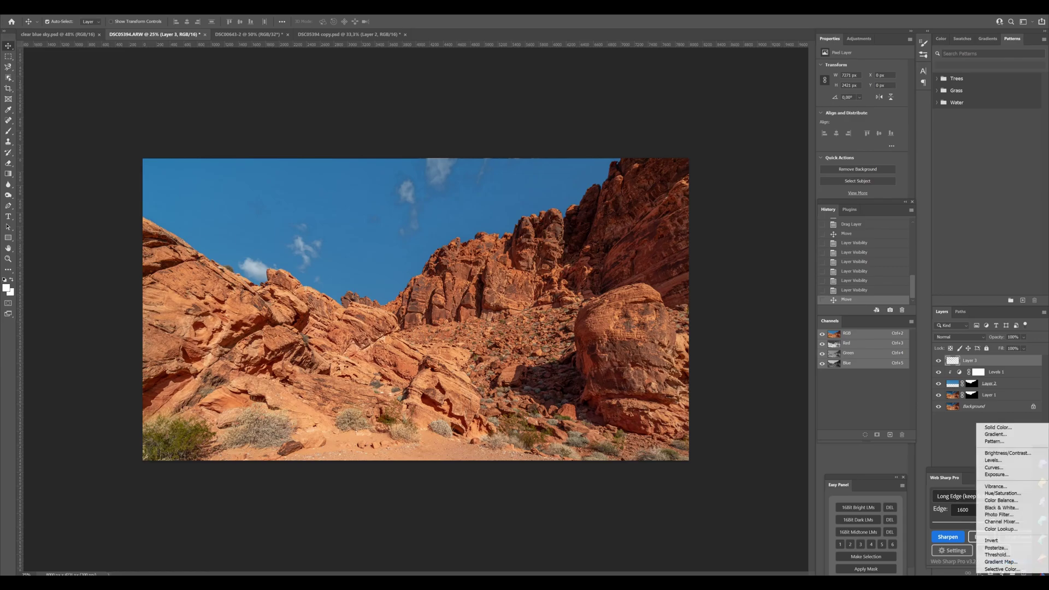
click(1018, 464)
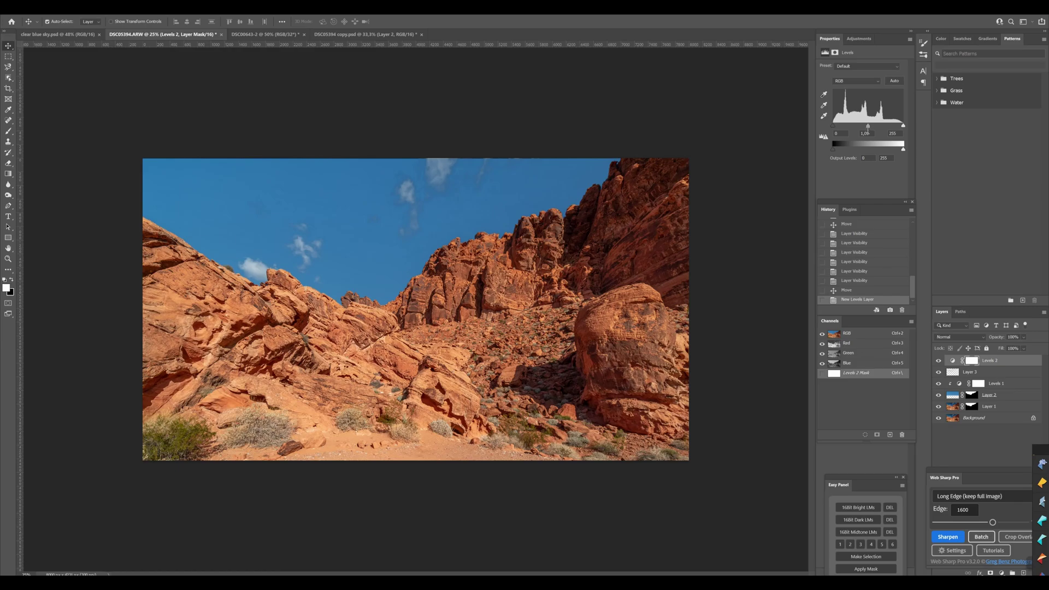
drag(869, 128, 898, 127)
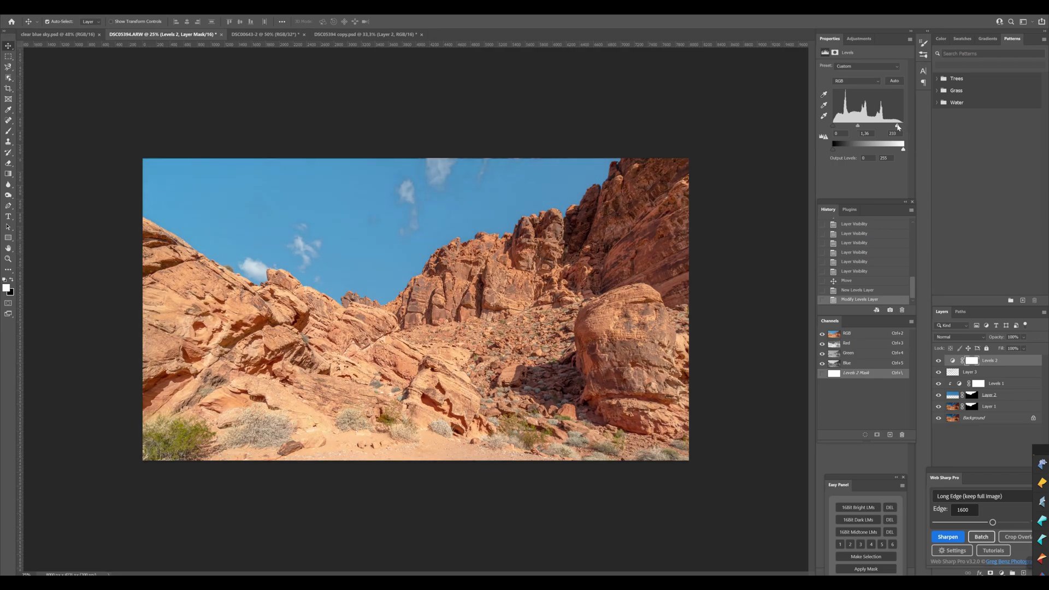
right_click(1001, 362)
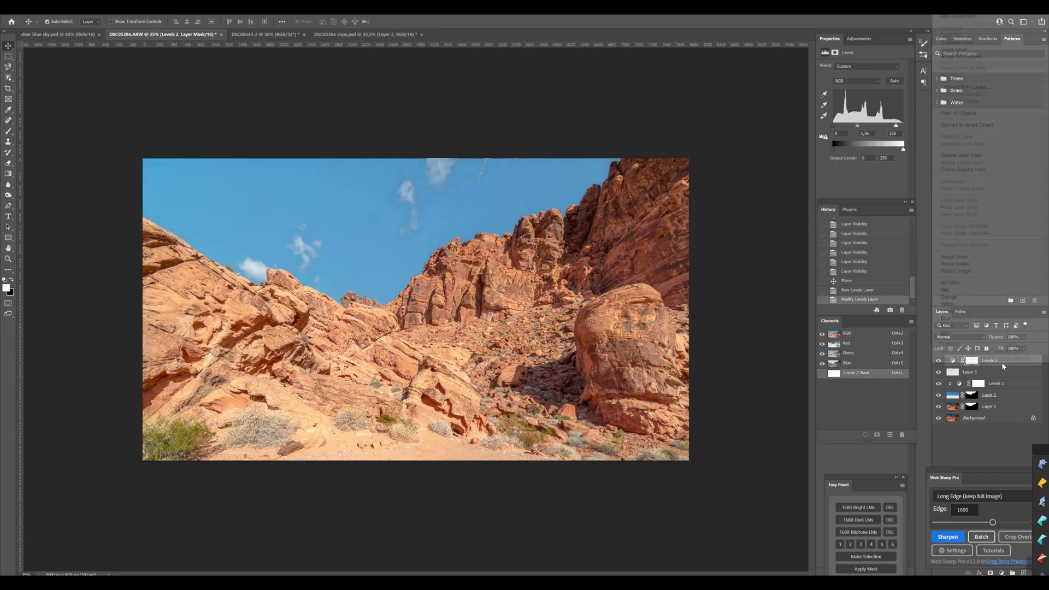
click(1005, 170)
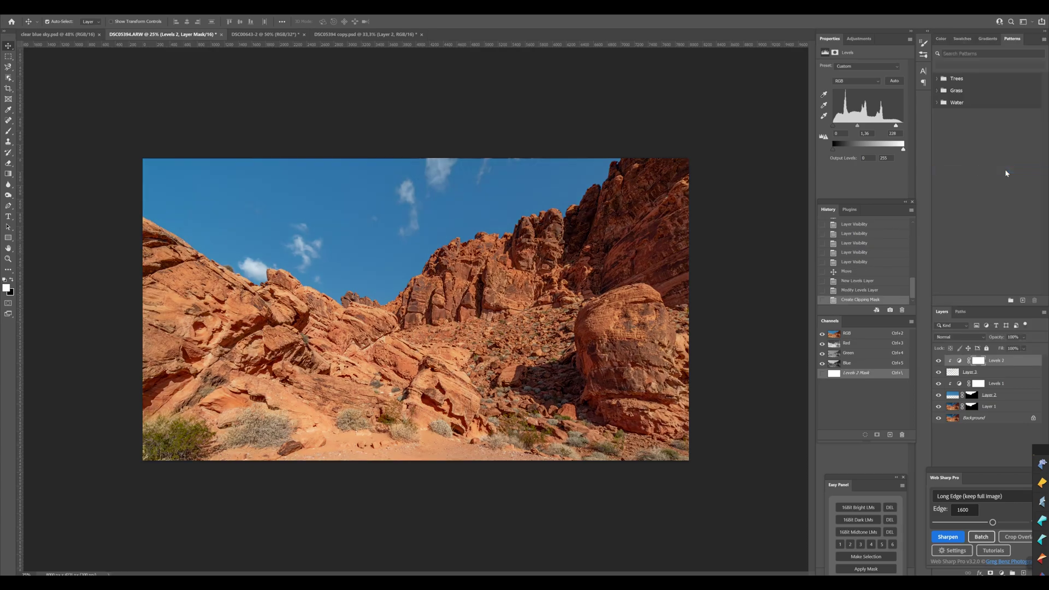
click(938, 361)
click(938, 373)
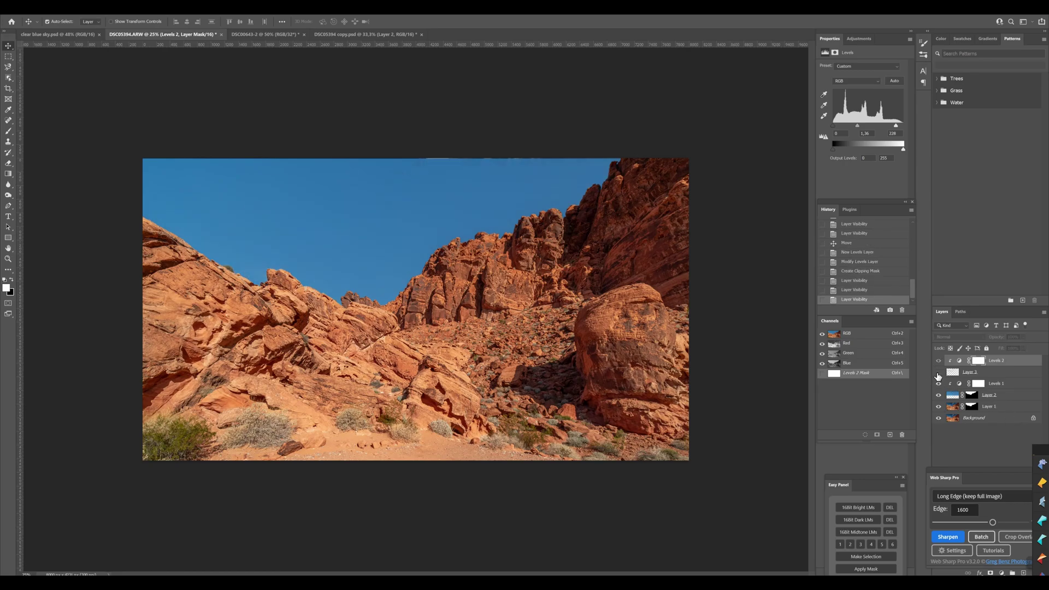
Show the clouds again and reveal the Background photo in the DSC05394 copy document.
click(939, 373)
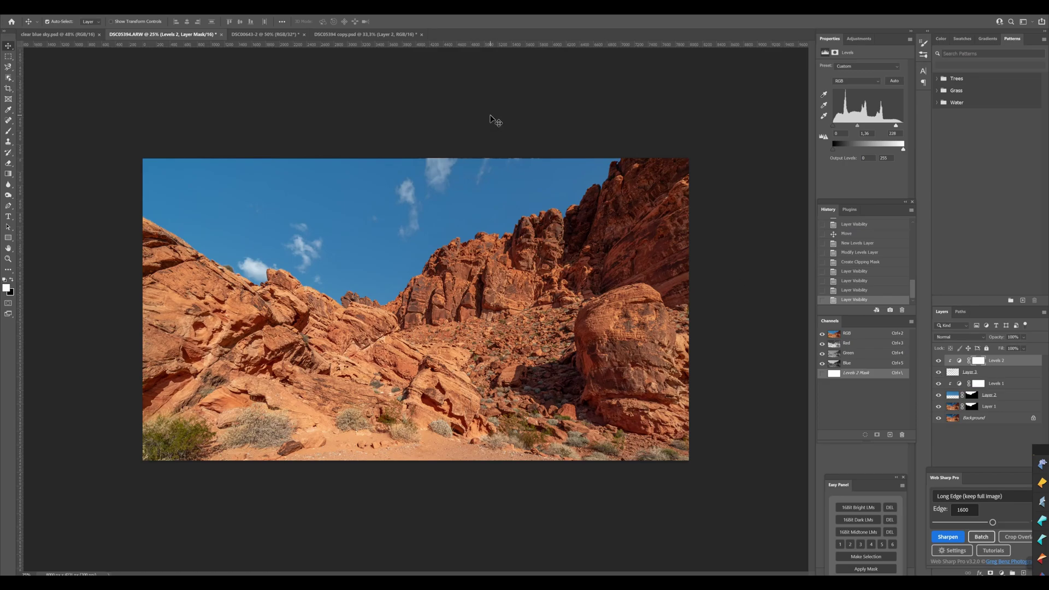
click(386, 35)
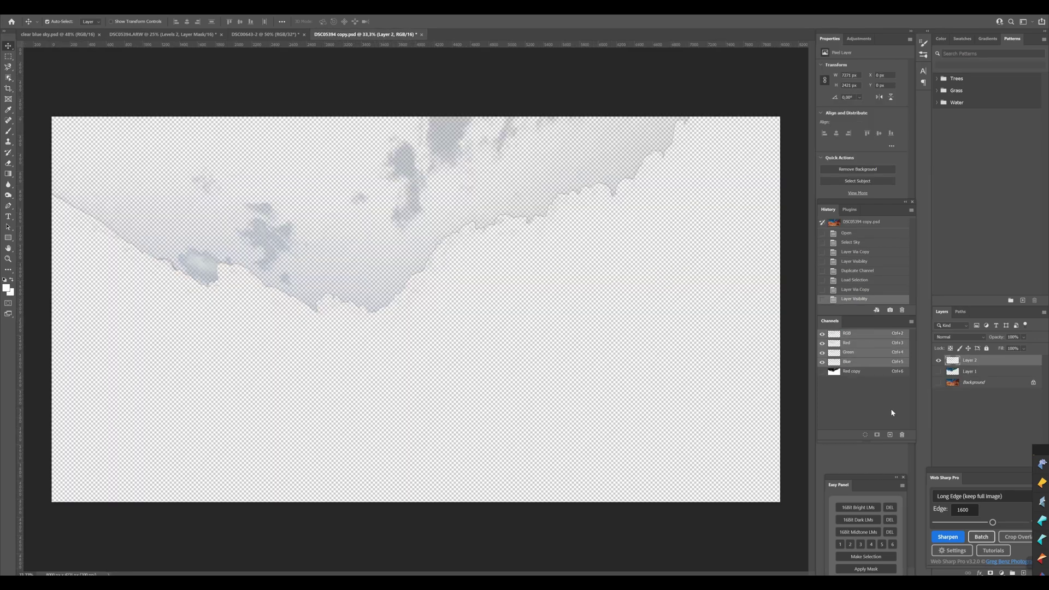
click(940, 383)
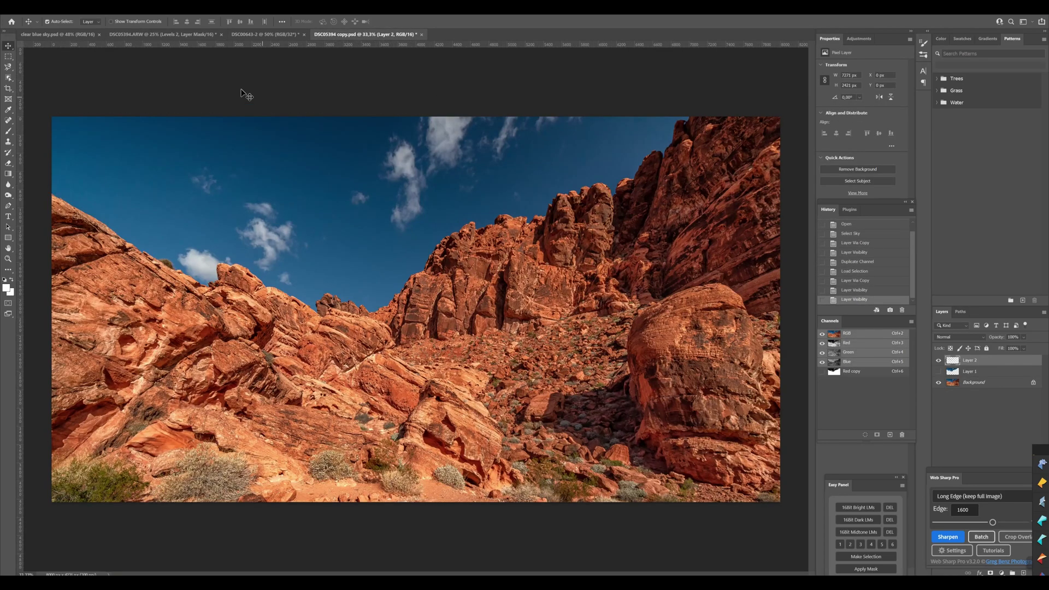
Flip between the DSC05394.ARW and DSC05394 copy tabs to compare the results.
click(155, 35)
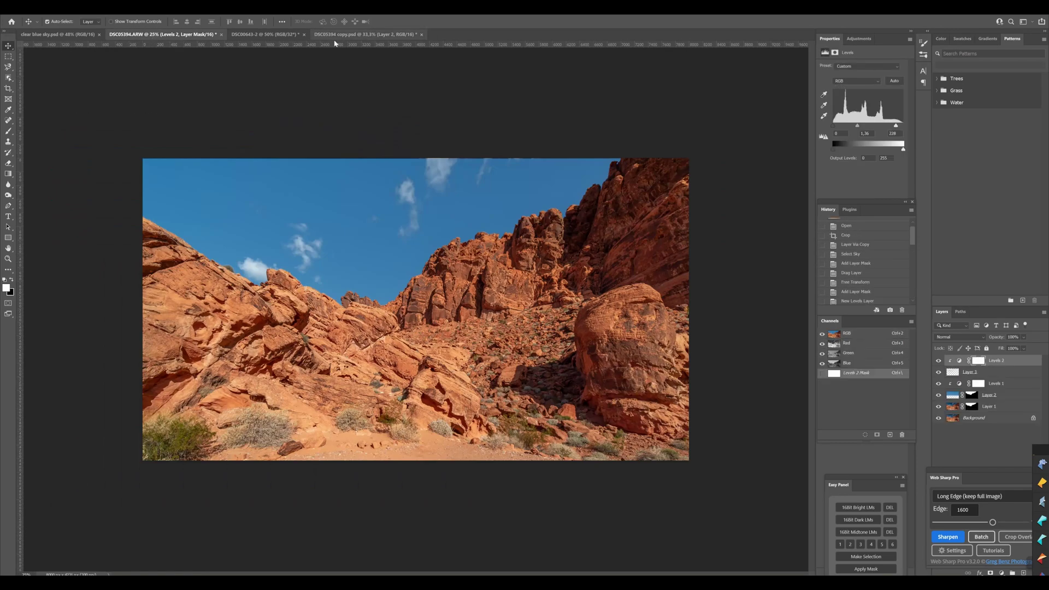
click(349, 35)
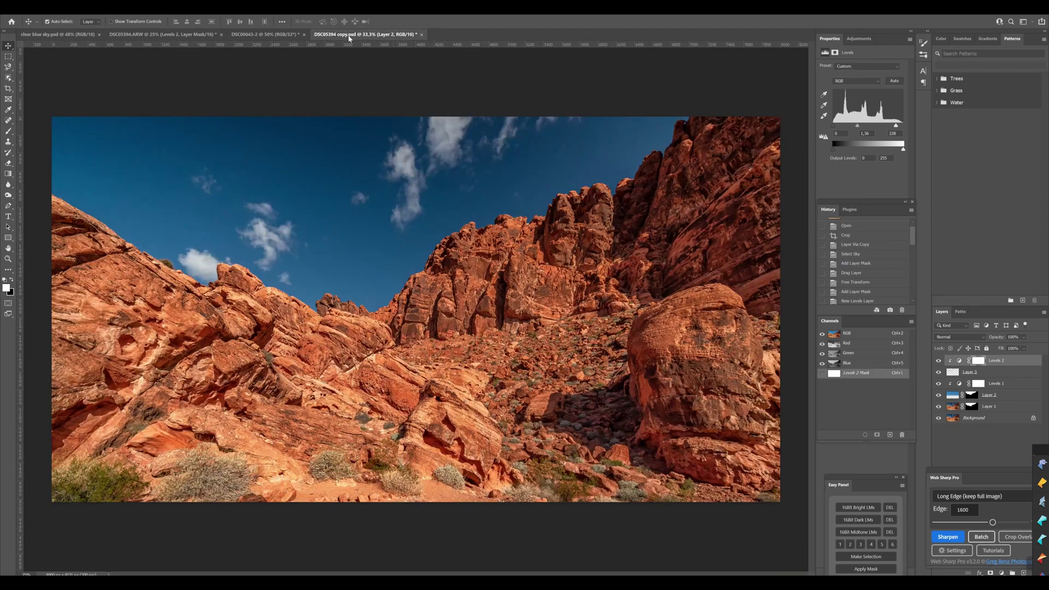
click(163, 34)
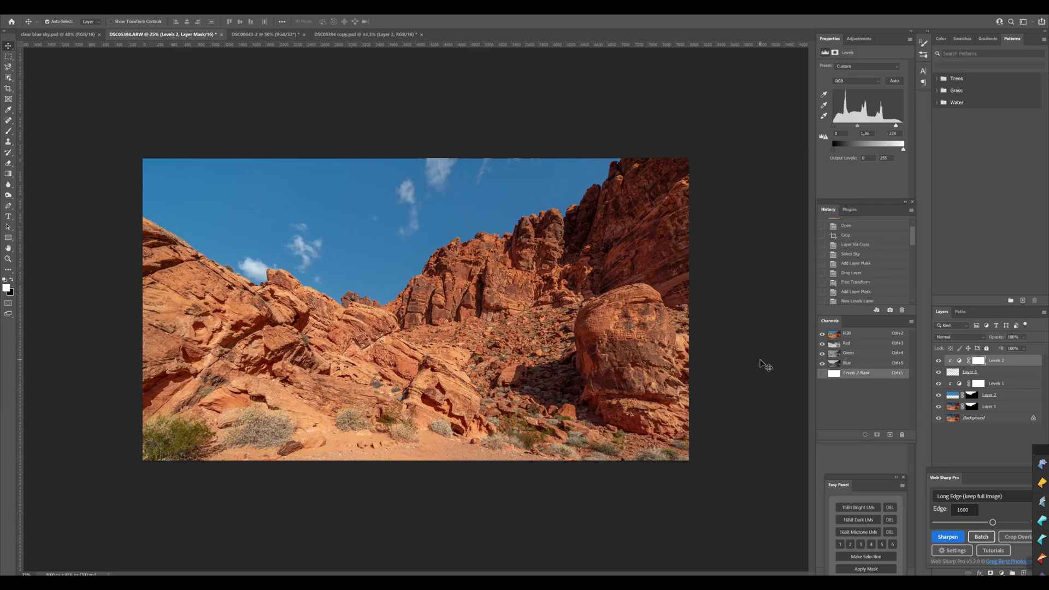
click(371, 35)
click(146, 38)
Drag the Levels 2 midtone slider left to brighten the clouds, and select all layers.
drag(859, 128, 830, 129)
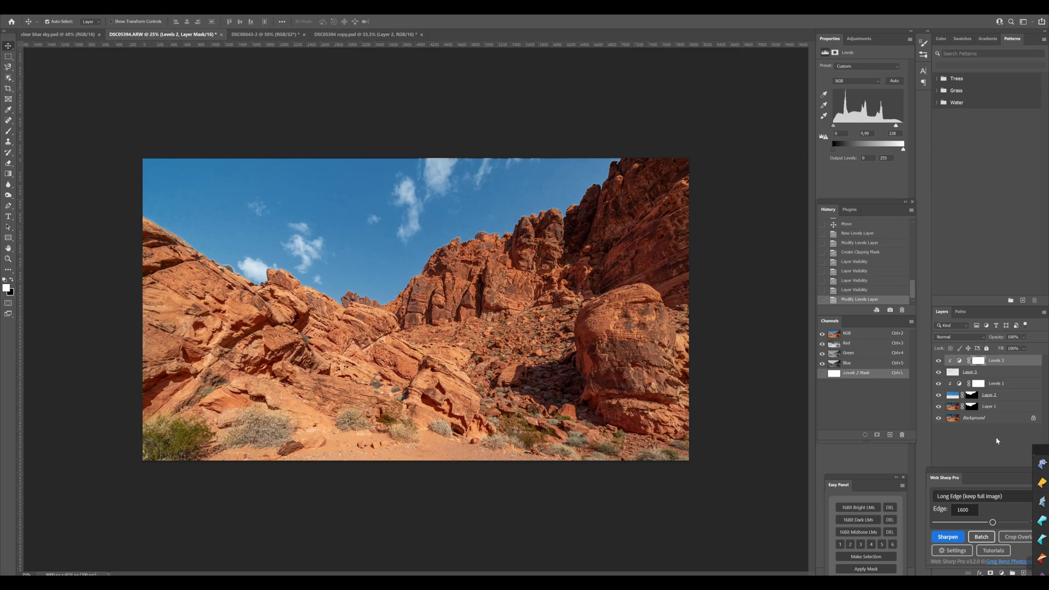
shift+click(1004, 417)
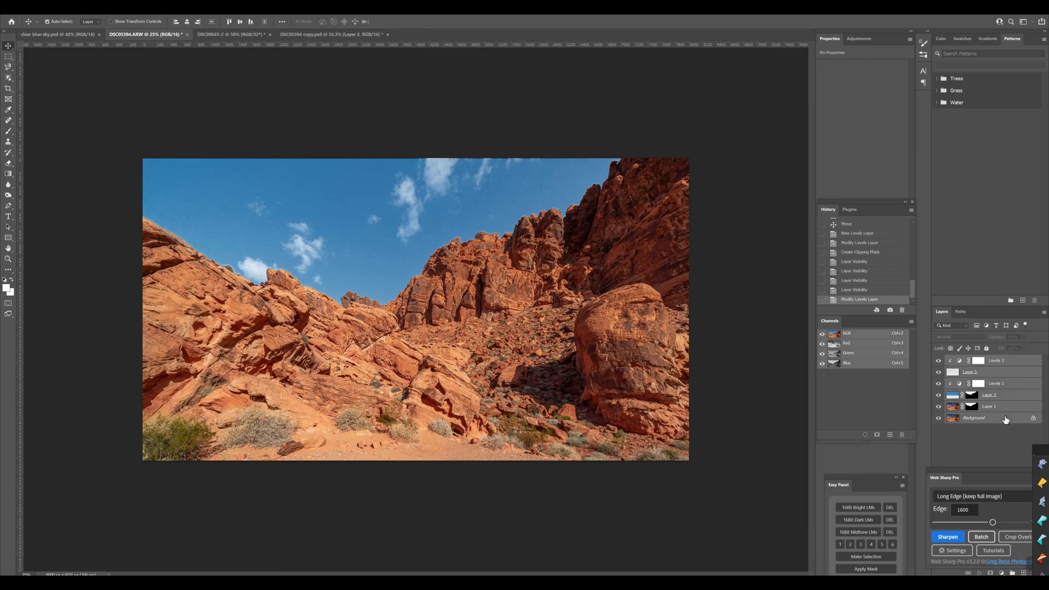
Flatten the composite into one Background layer, zoom out, and run Select > Sky.
right_click(1005, 418)
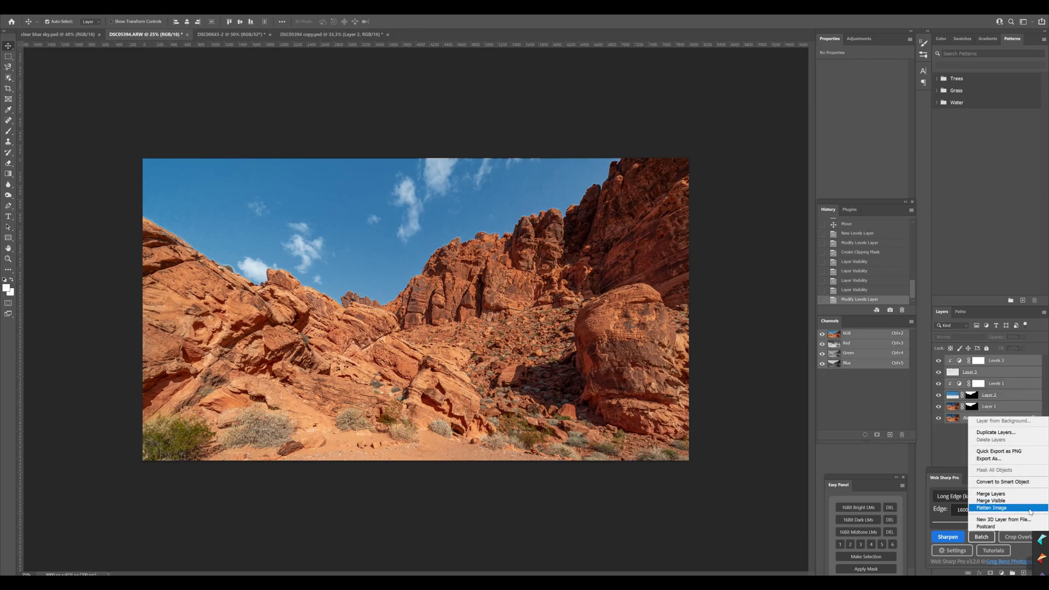
click(992, 508)
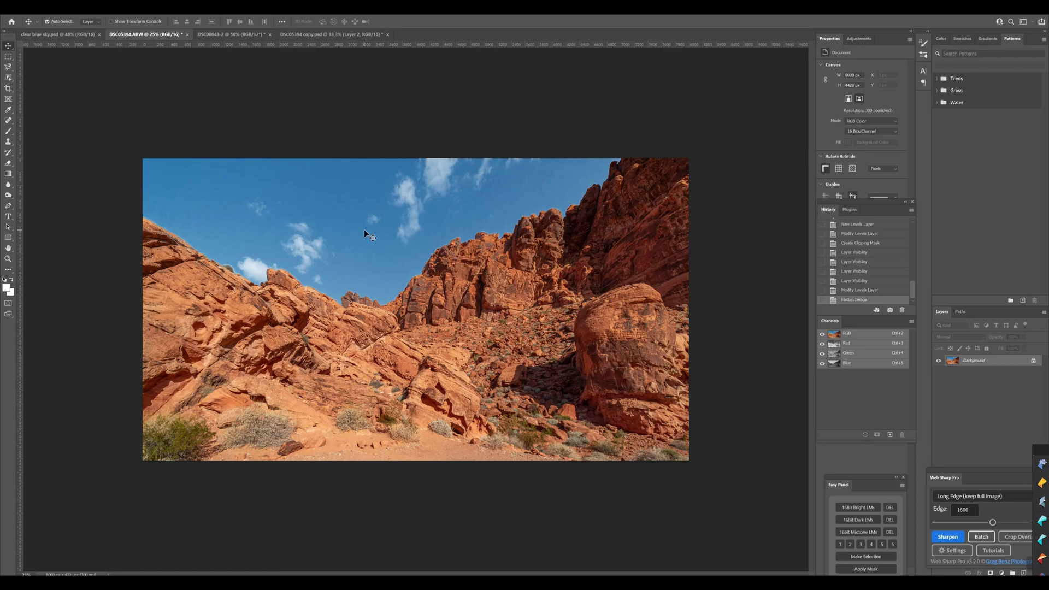
key(z)
click(347, 229)
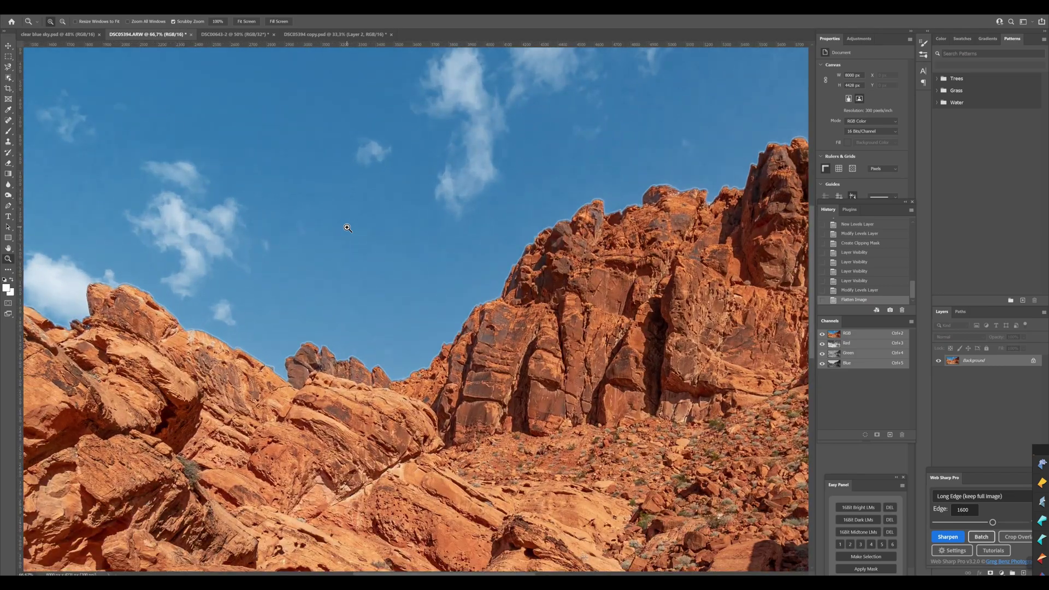
mouse_move(356, 227)
mouse_down()
mouse_move(318, 226)
mouse_move(341, 227)
mouse_up()
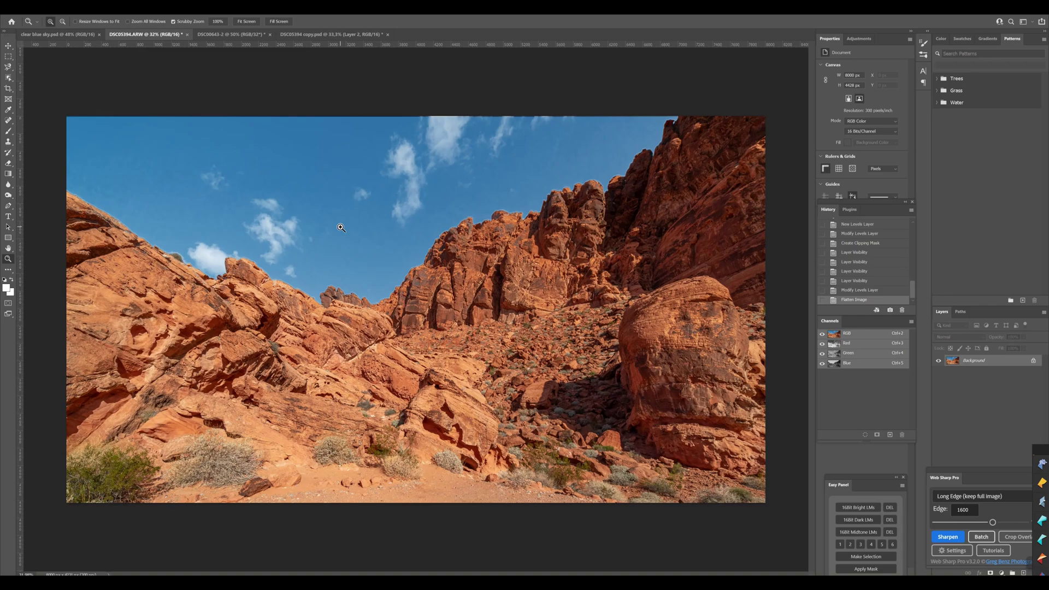
click(124, 13)
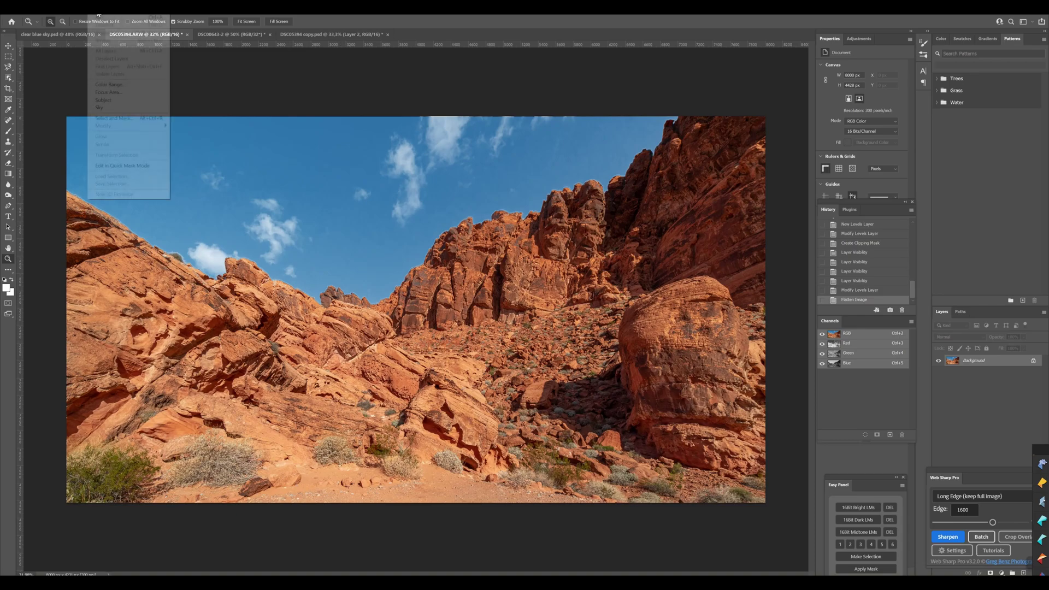
click(143, 110)
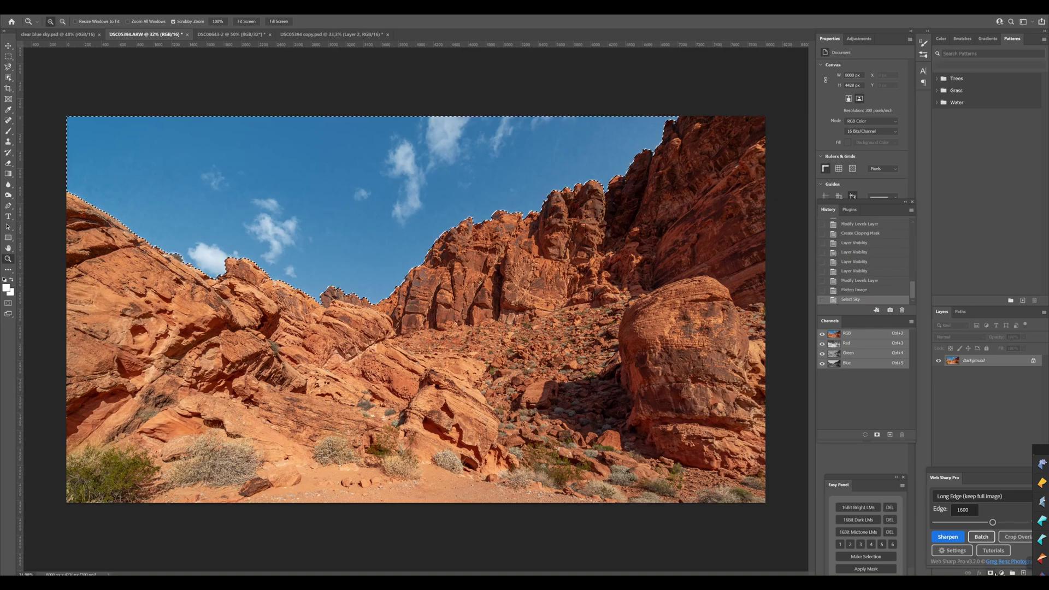
Try a sky-darkening Levels layer, then revert to the unflattened layers via History.
click(1001, 573)
click(1028, 463)
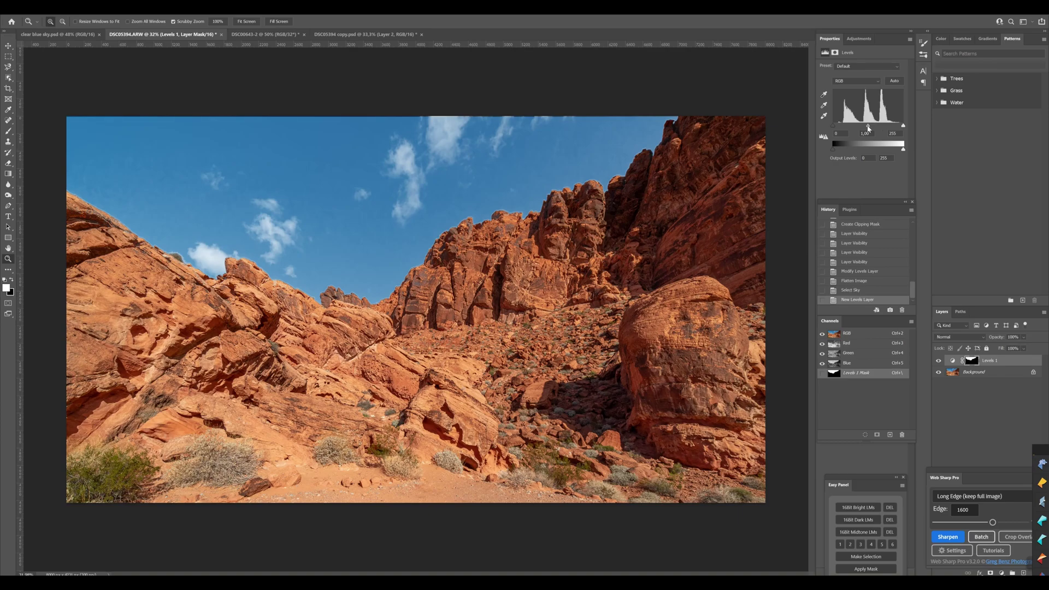
drag(868, 128, 876, 128)
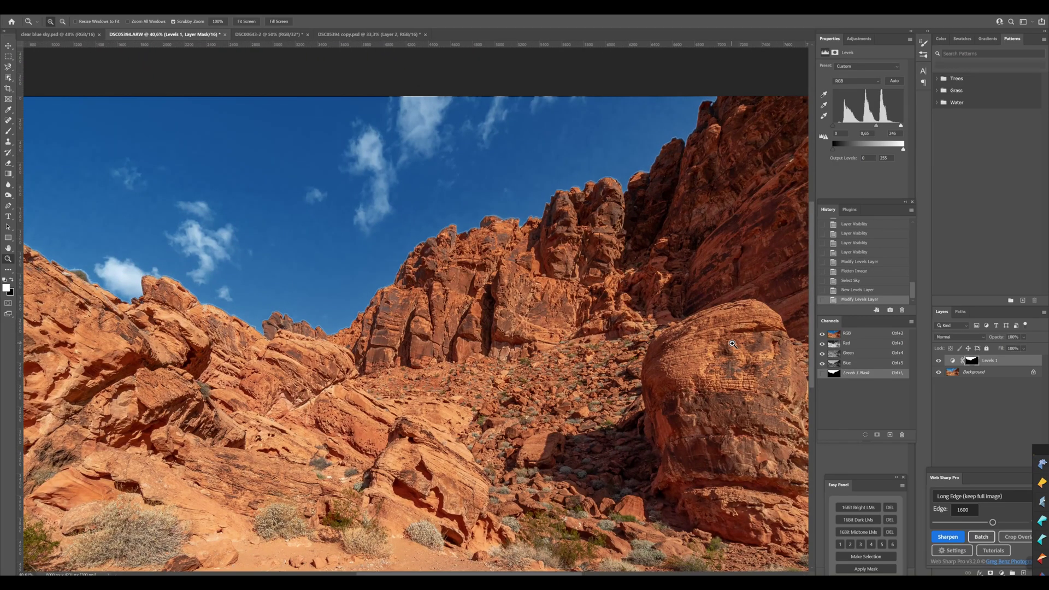
click(880, 262)
click(854, 252)
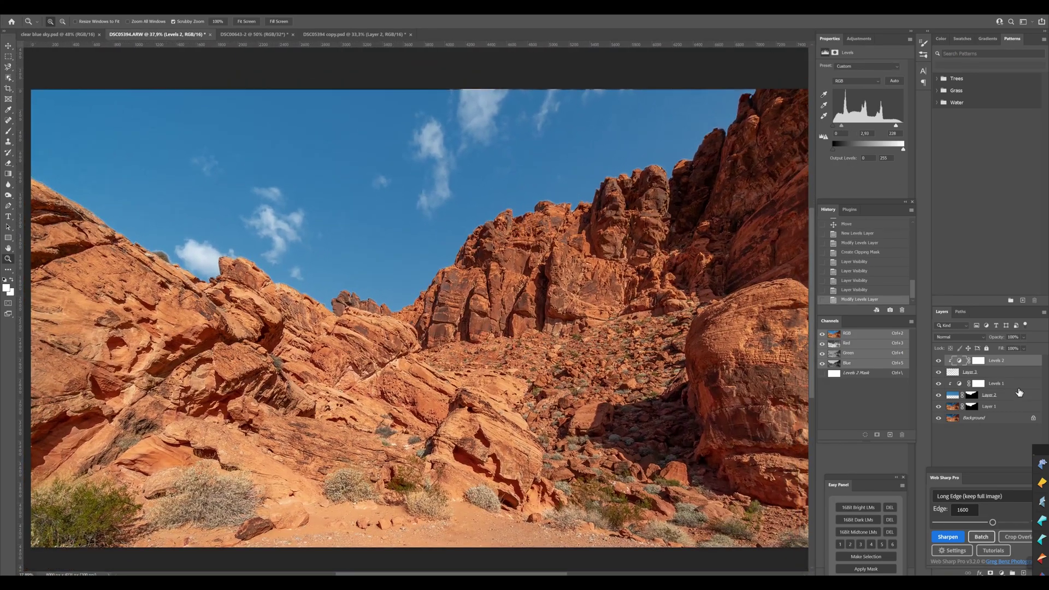
click(1002, 573)
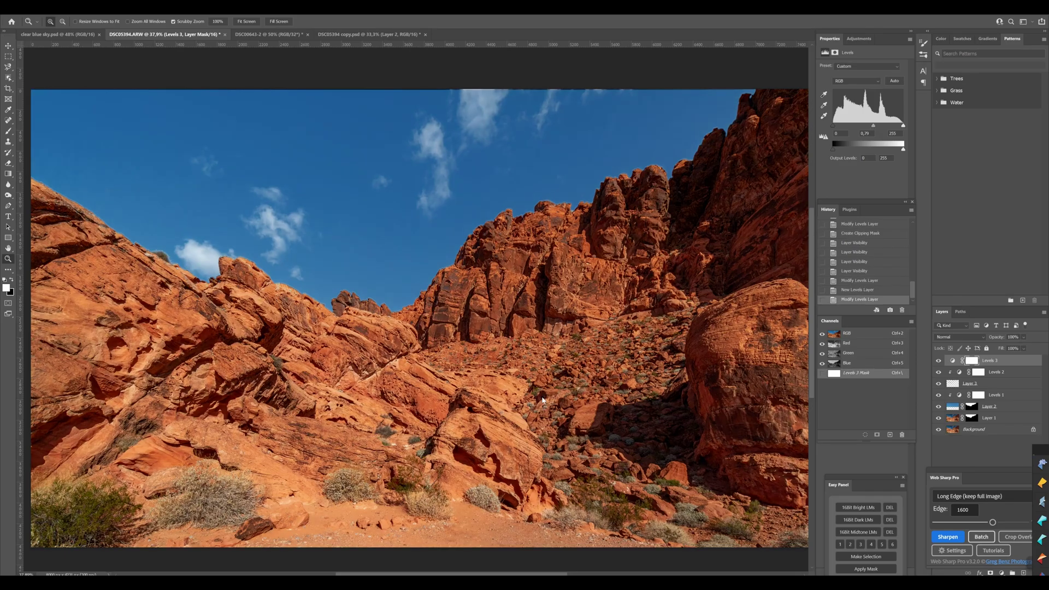
drag(542, 401, 605, 198)
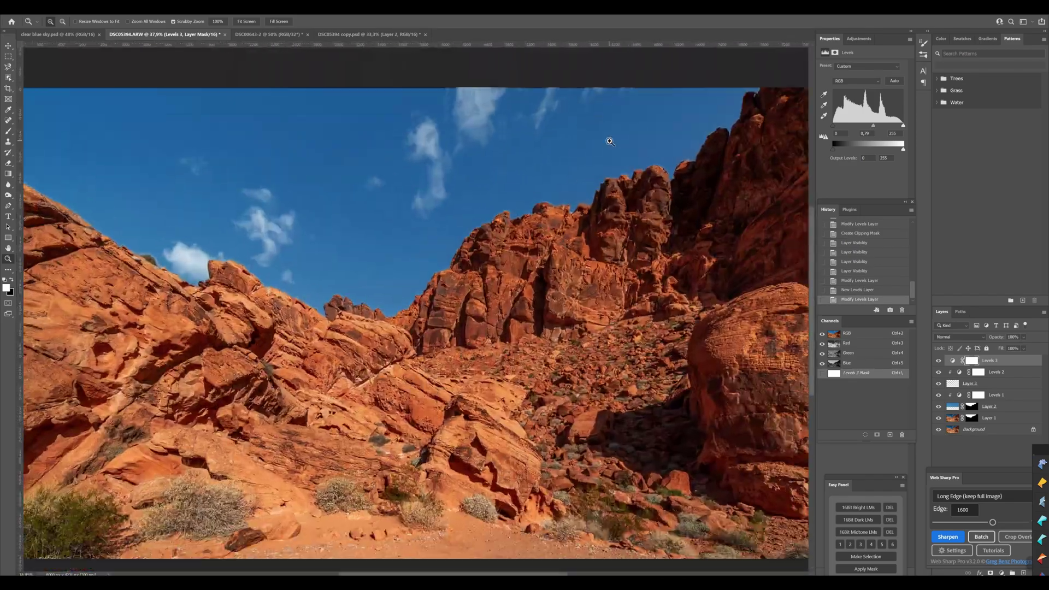
scroll(869, 254, up, 5)
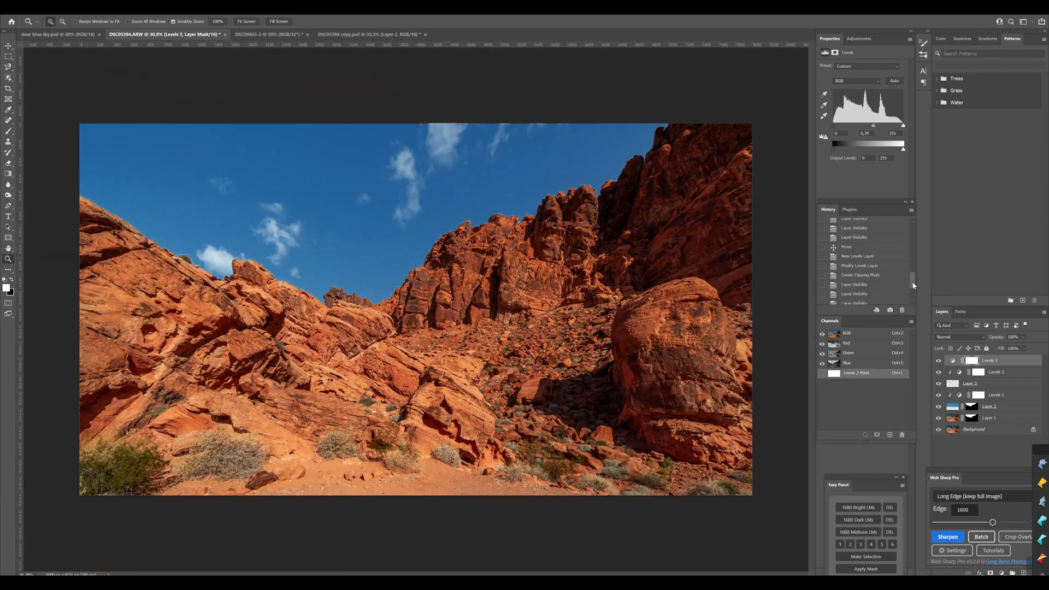
click(869, 236)
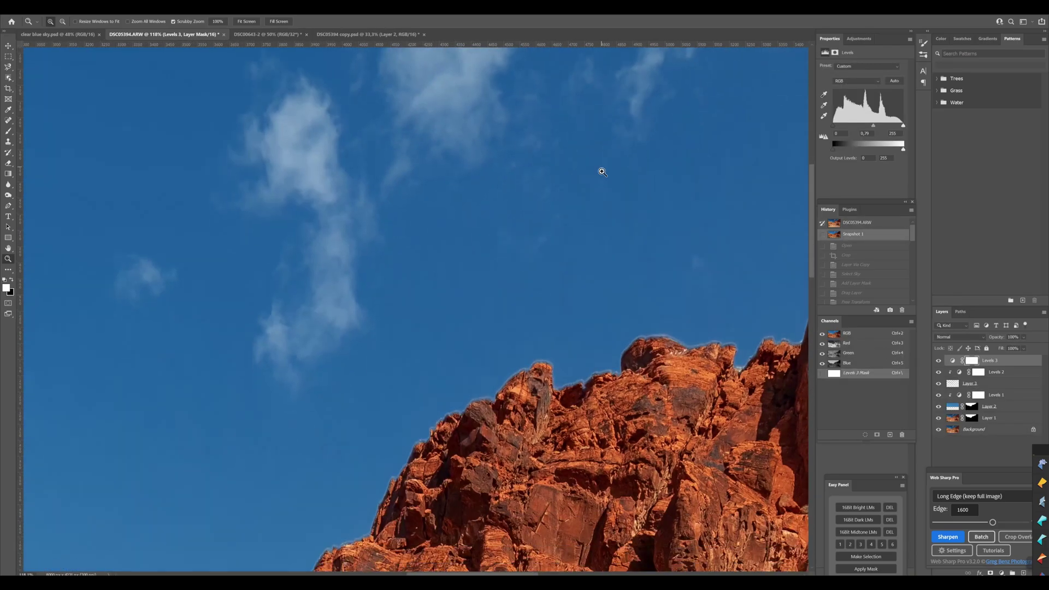
drag(602, 166, 624, 400)
key(ctrl+0)
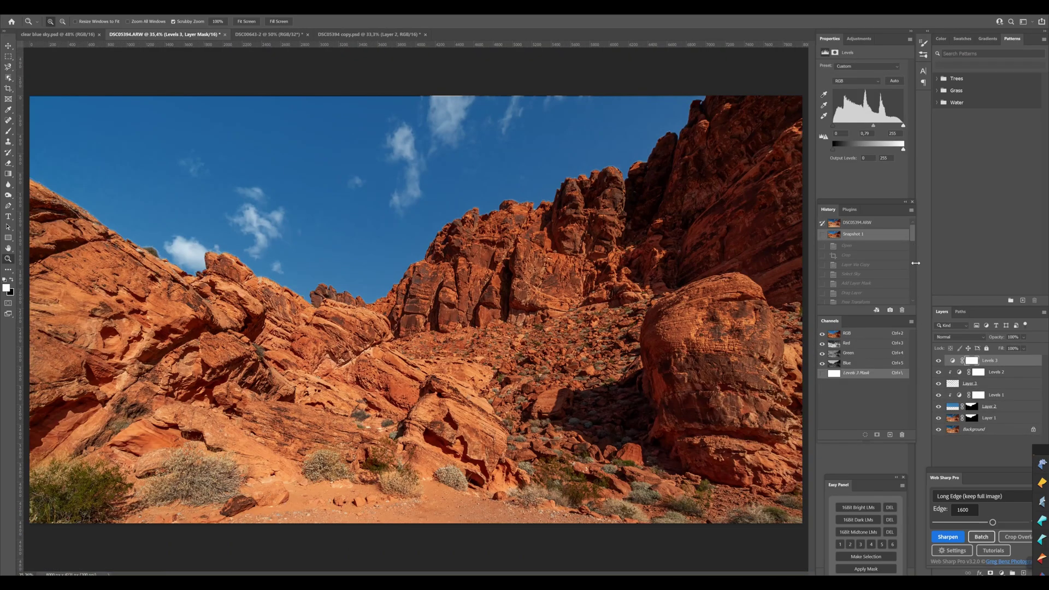
click(875, 225)
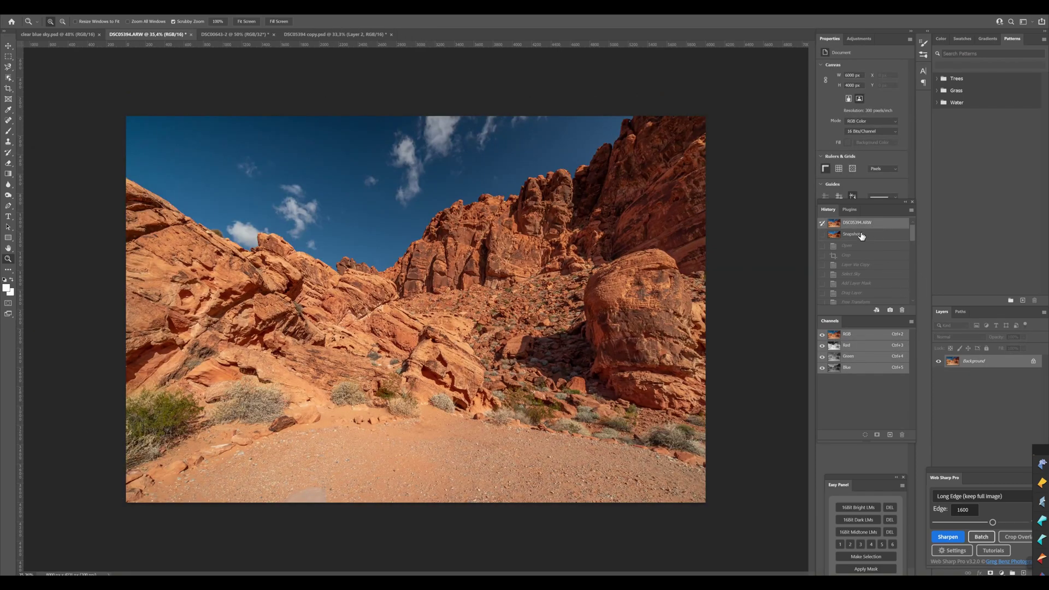
click(860, 235)
Hide Levels 3, Levels 2, Layer 3 and Levels 1 to leave a cloudless blue sky.
click(939, 361)
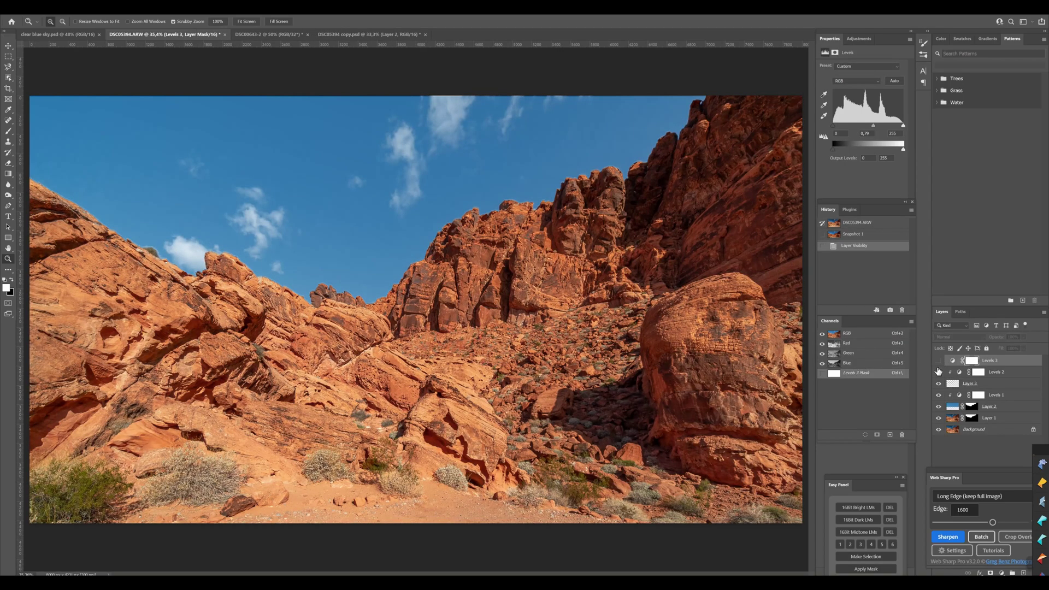
click(939, 384)
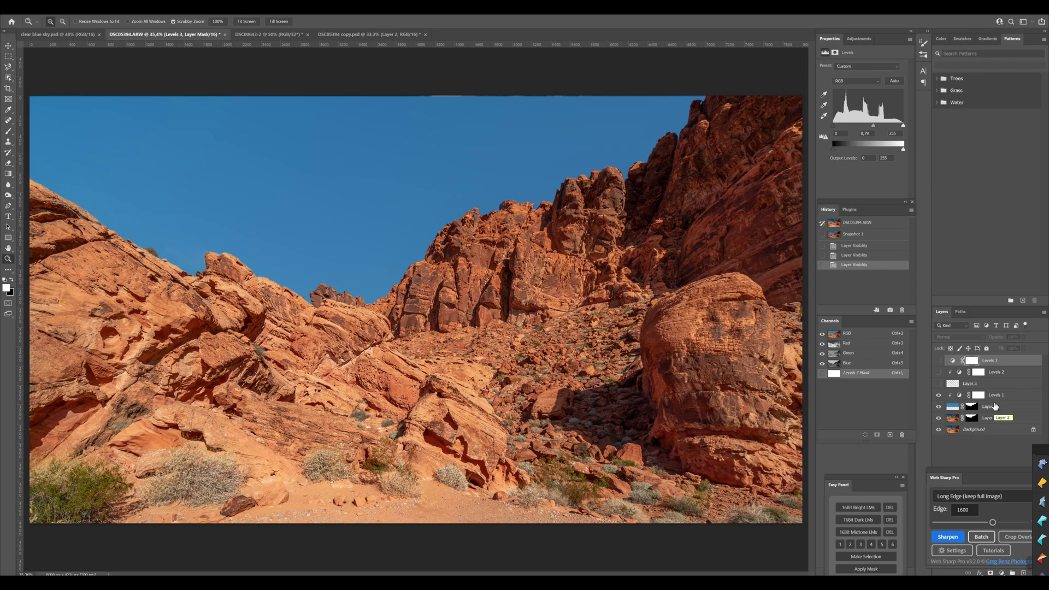
click(939, 396)
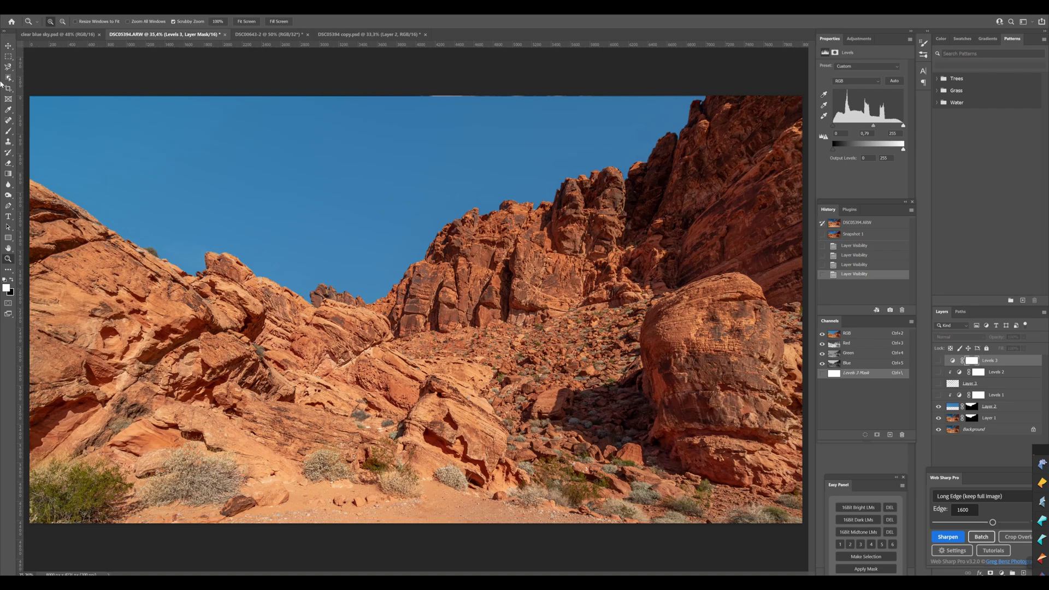
key(b)
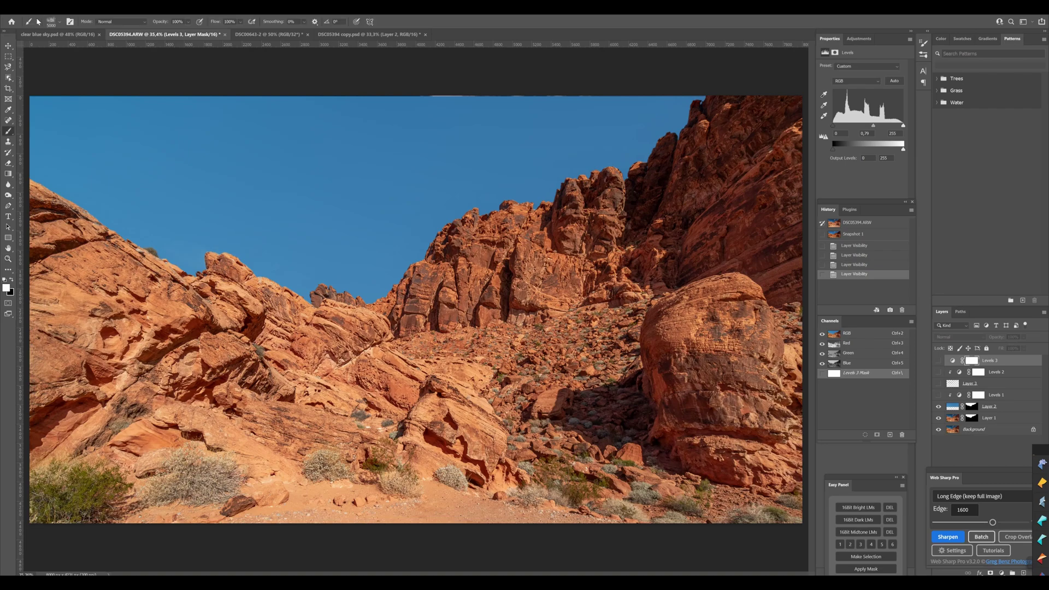
Choose the Clouds & Skies 03 brush and make Layer 2 the active layer.
click(60, 25)
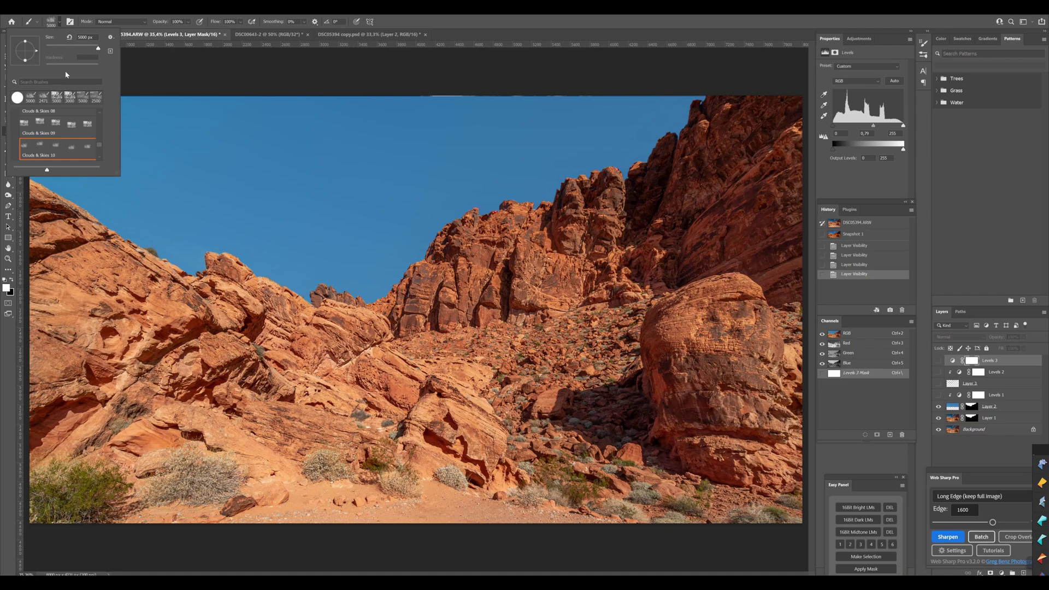
scroll(64, 152, up, 1)
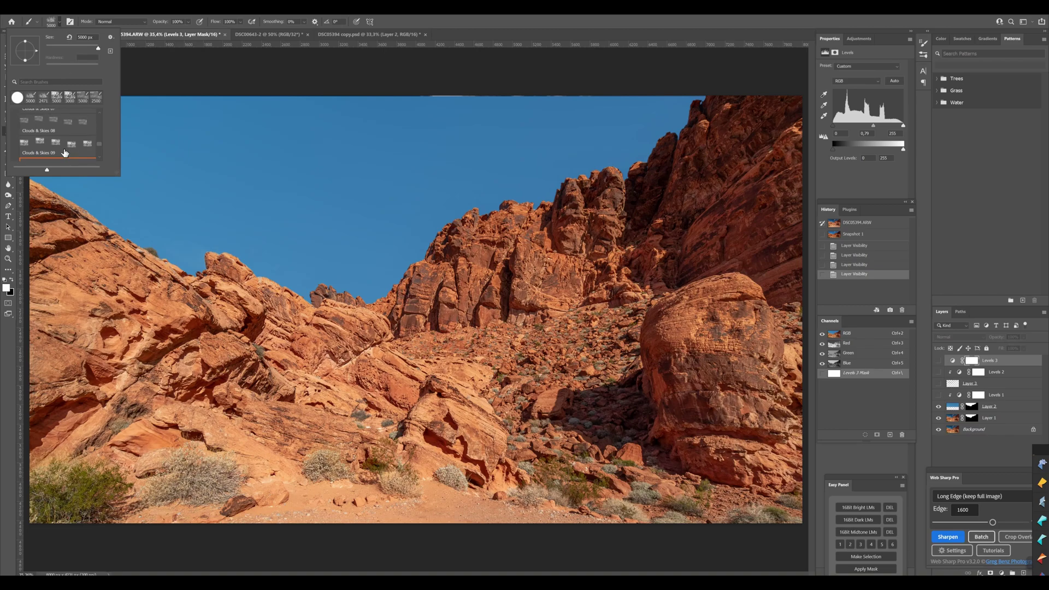
scroll(63, 151, up, 1)
scroll(61, 149, up, 1)
scroll(58, 146, up, 1)
scroll(59, 146, up, 1)
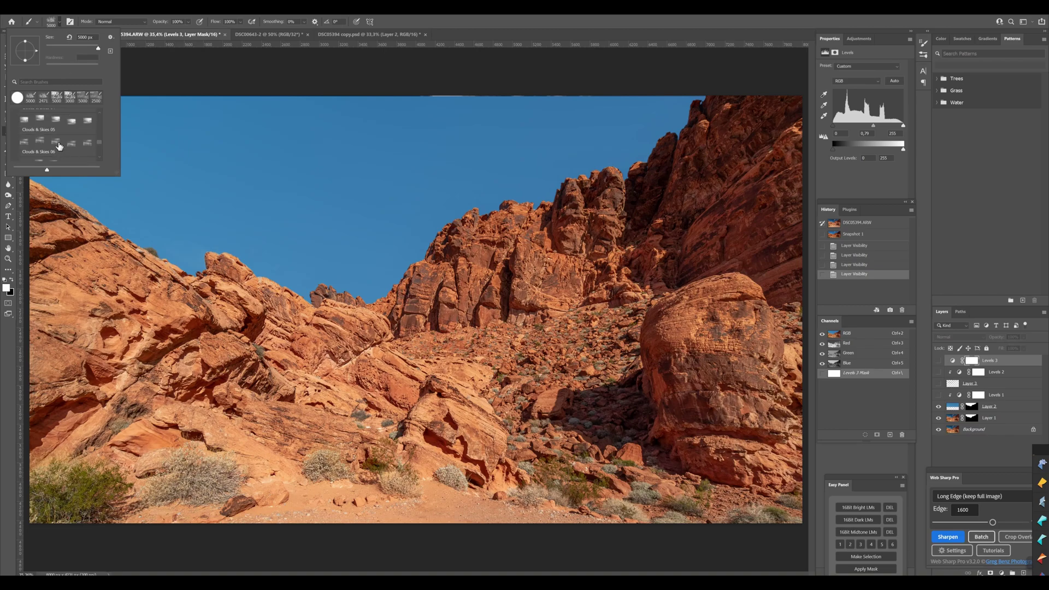
scroll(58, 146, up, 1)
scroll(58, 146, up, 1)
scroll(58, 147, up, 1)
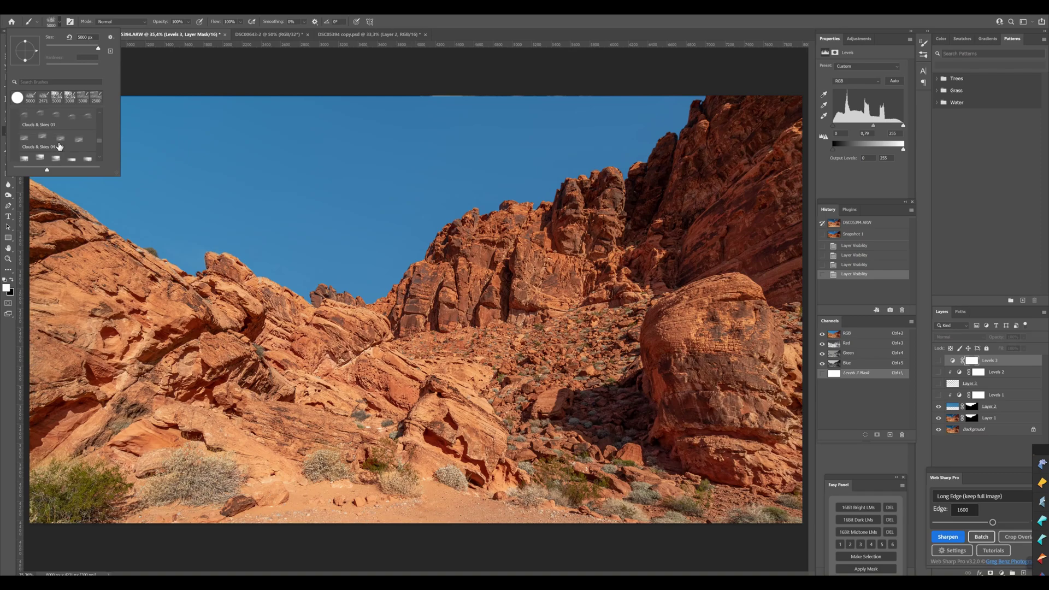
click(64, 118)
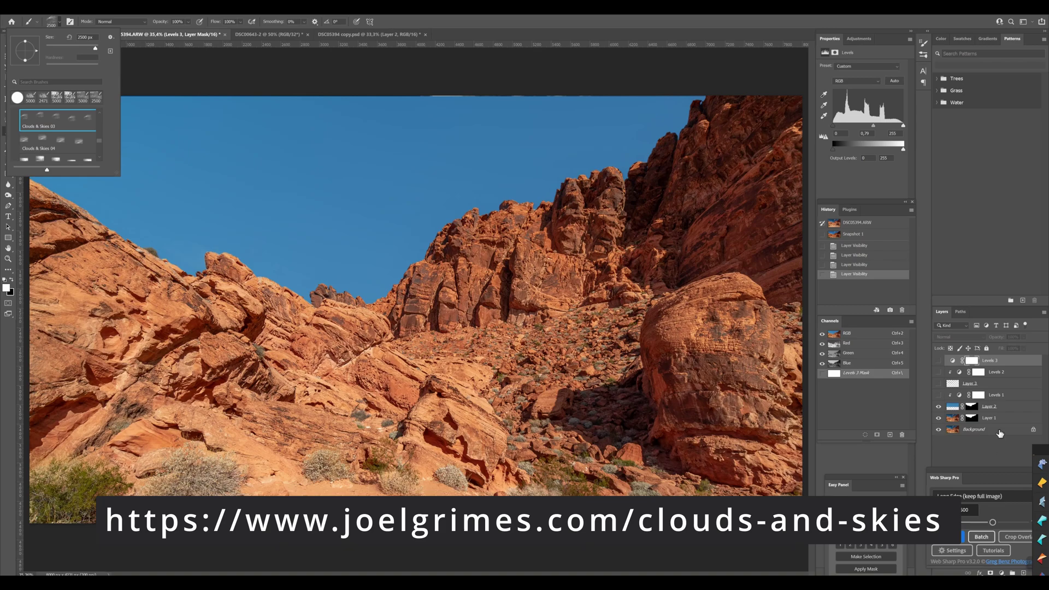
click(1005, 407)
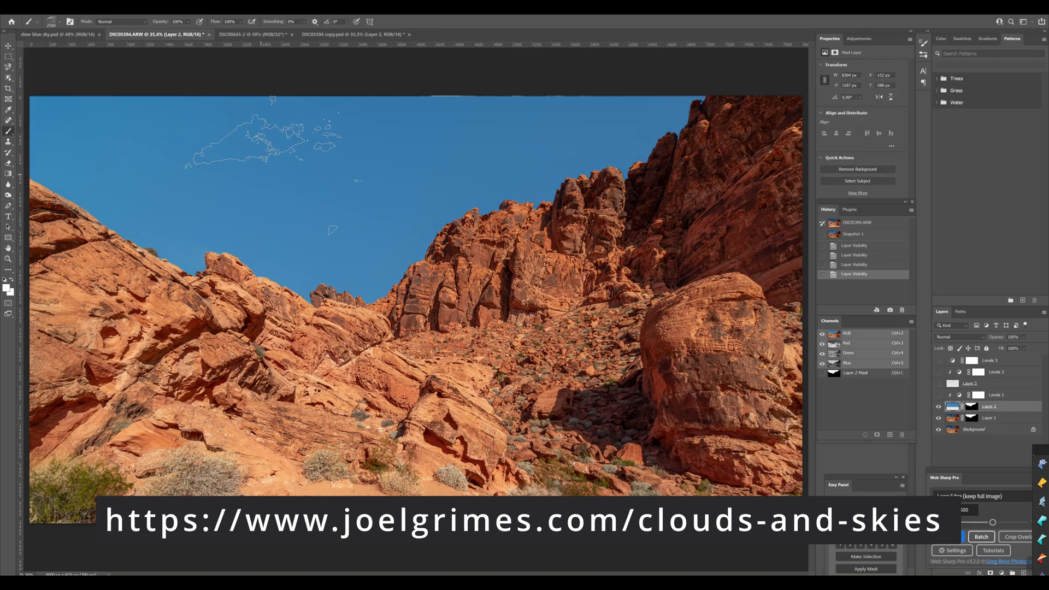
click(264, 167)
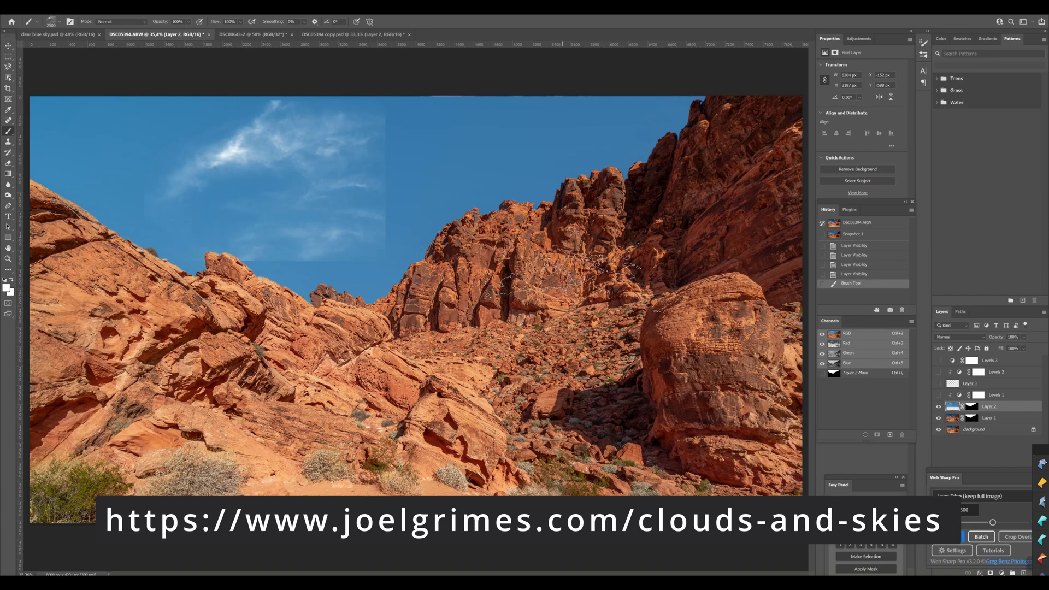
key(ctrl+z)
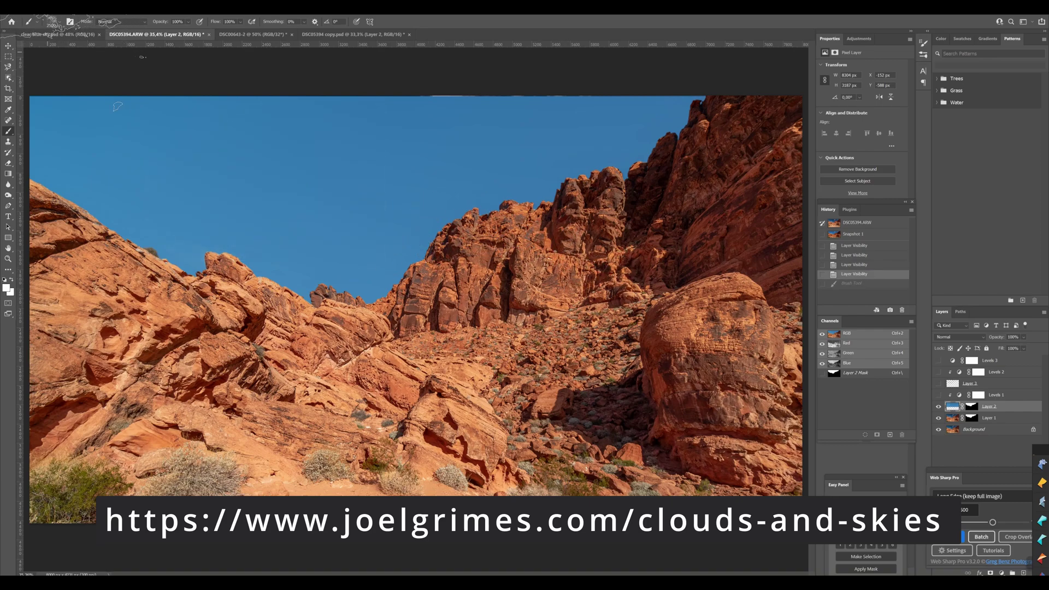
click(55, 21)
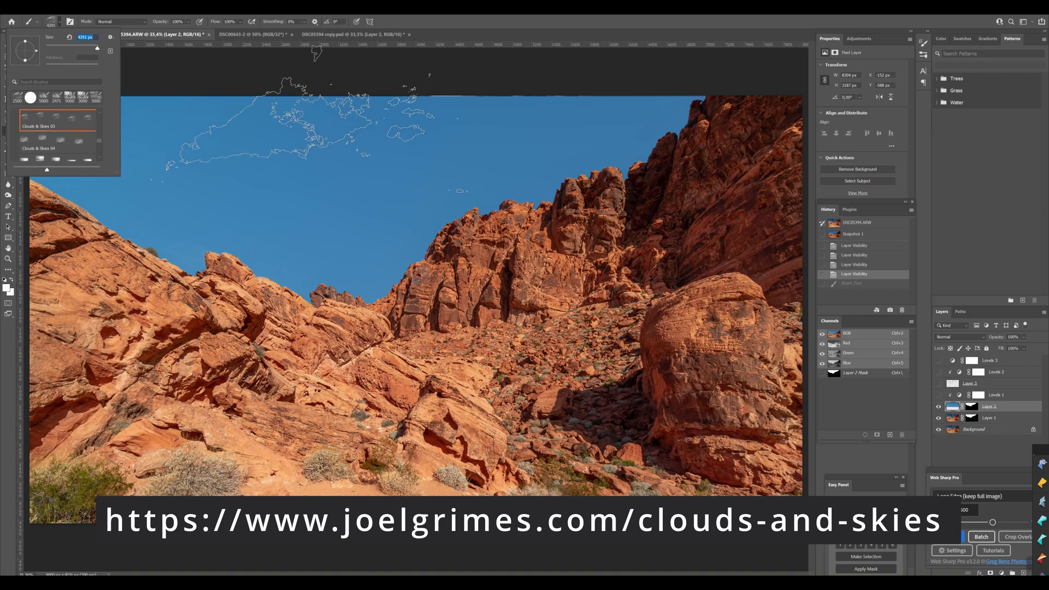
click(312, 135)
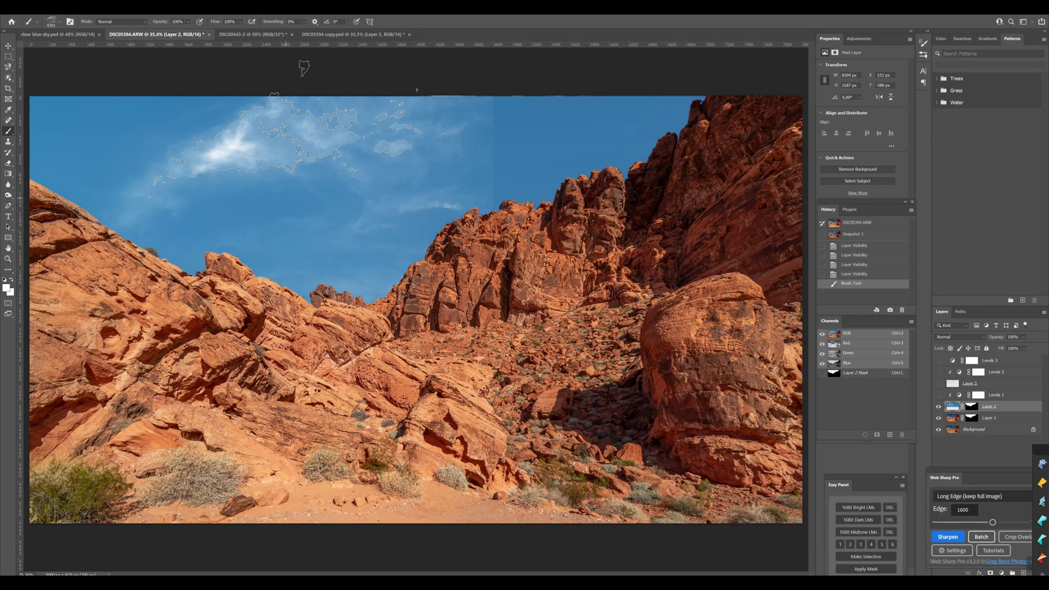
key(ctrl+z)
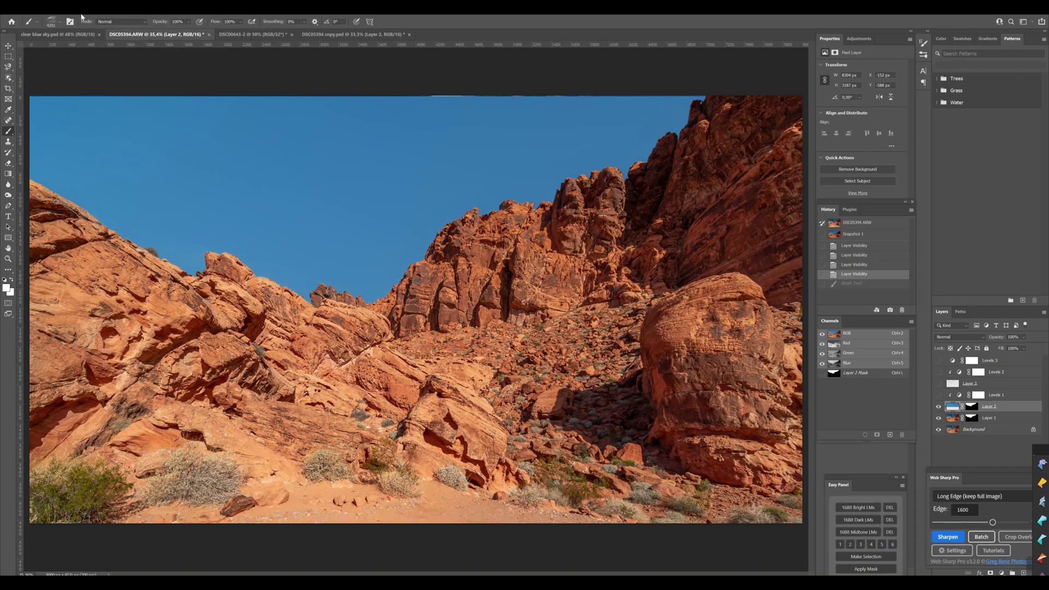
click(59, 25)
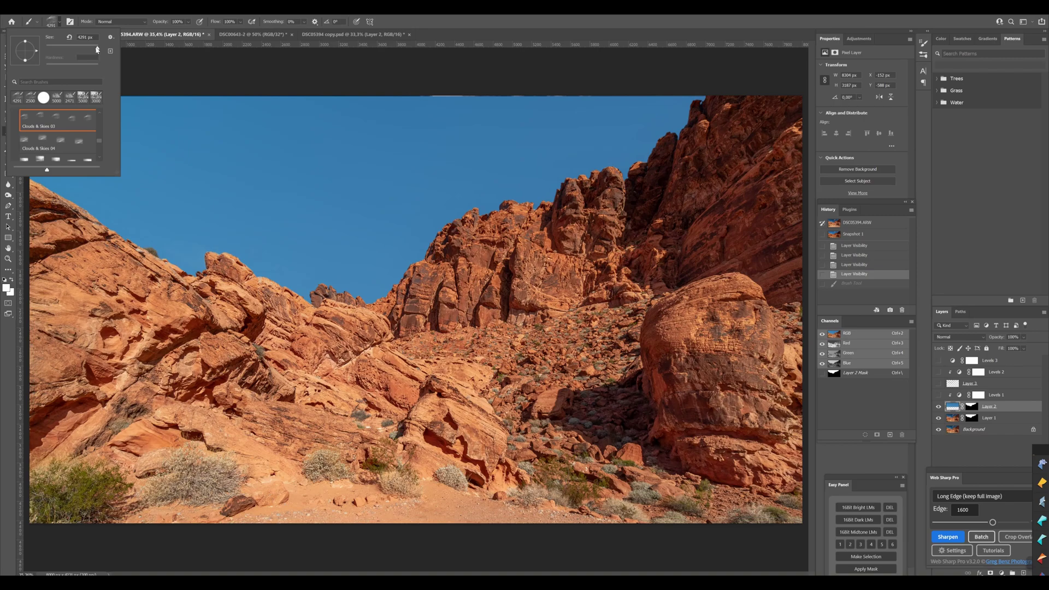
click(293, 123)
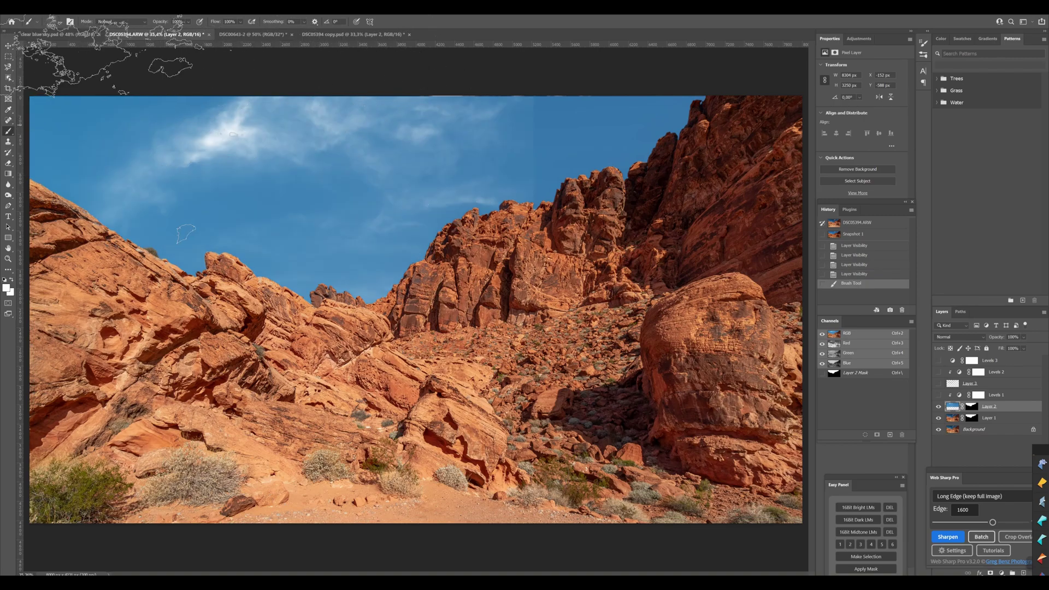
key(ctrl+z)
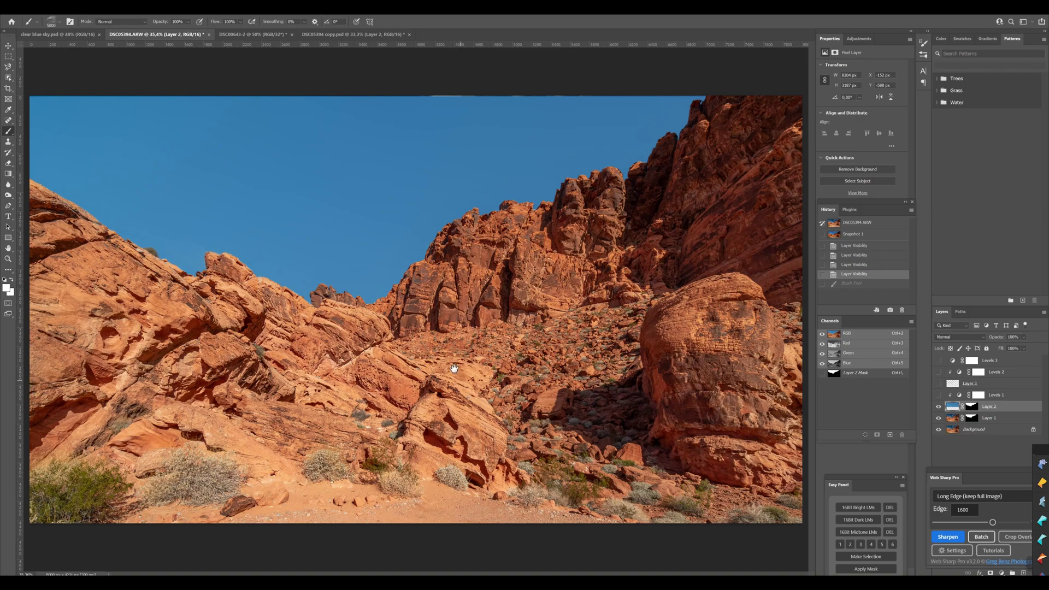
key(ctrl+alt+2)
Deselect, zoom out to the whole photo, and try a first cloud stamp in the upper sky.
key(ctrl+d)
key(z)
key(ctrl+minus)
key(ctrl+minus)
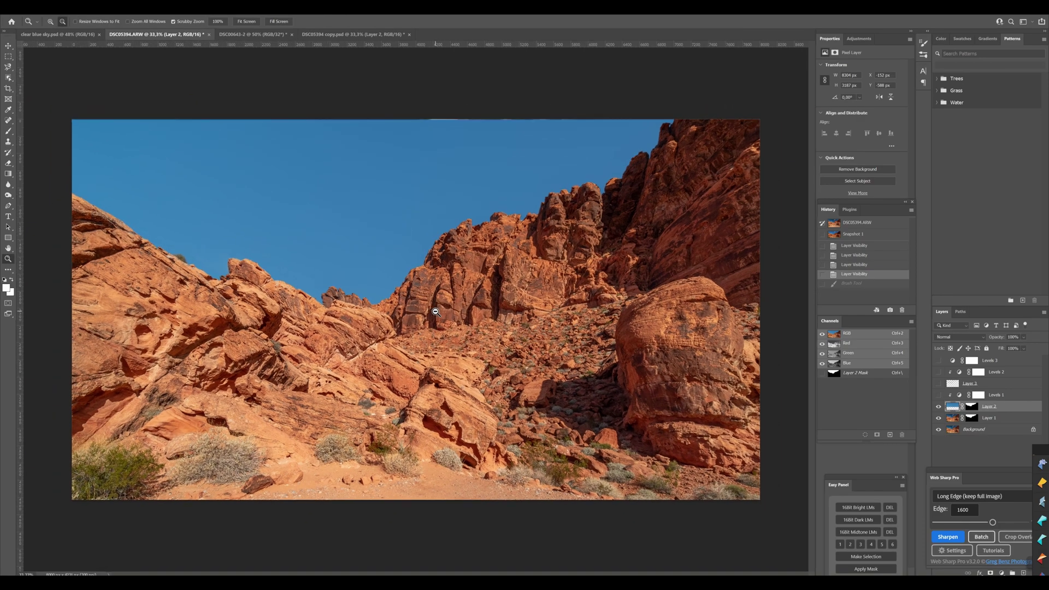
key(b)
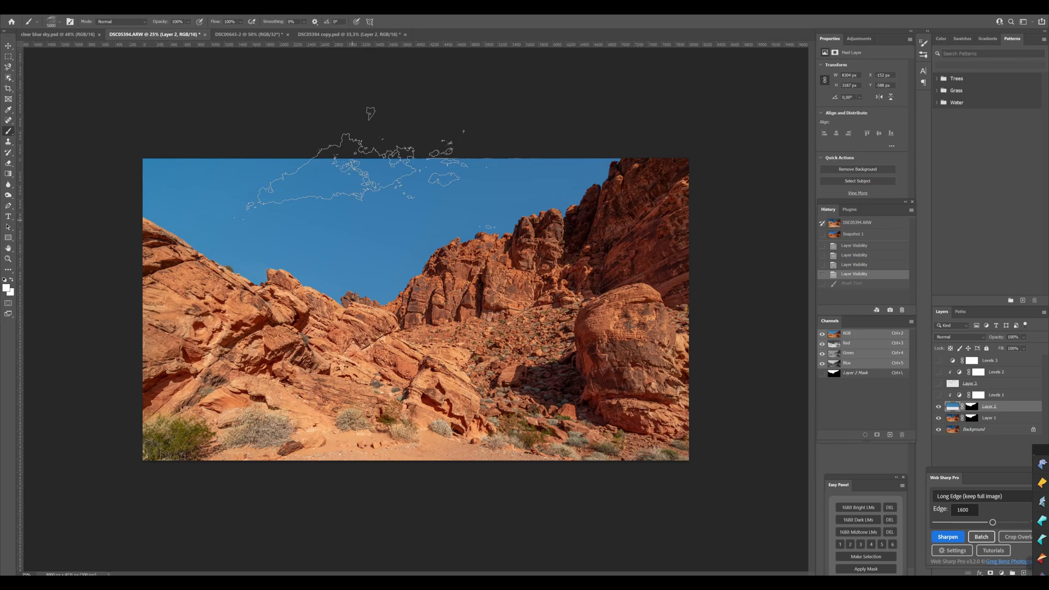
click(410, 201)
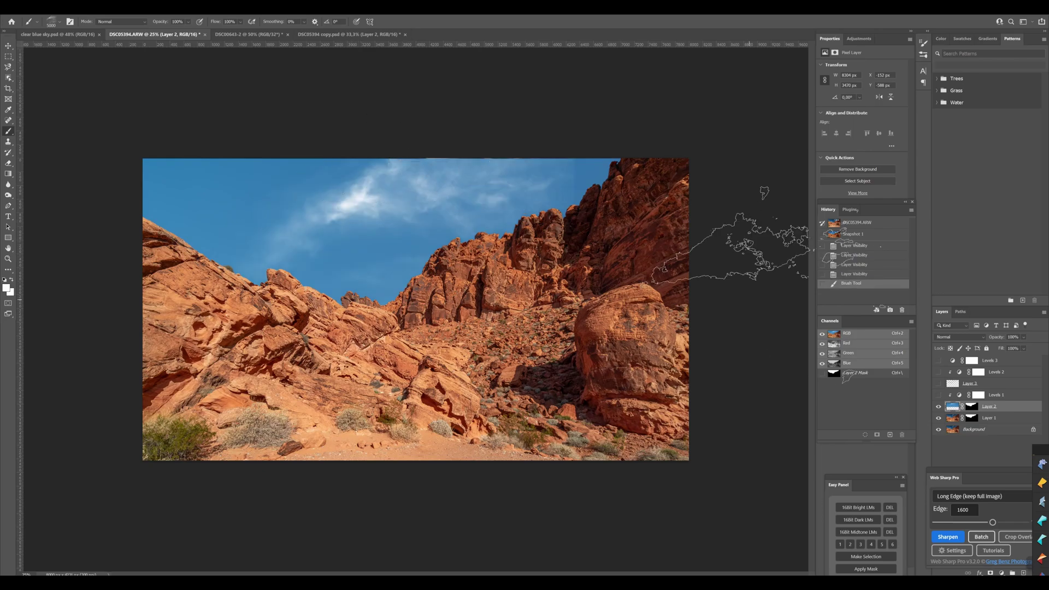
key(ctrl+z)
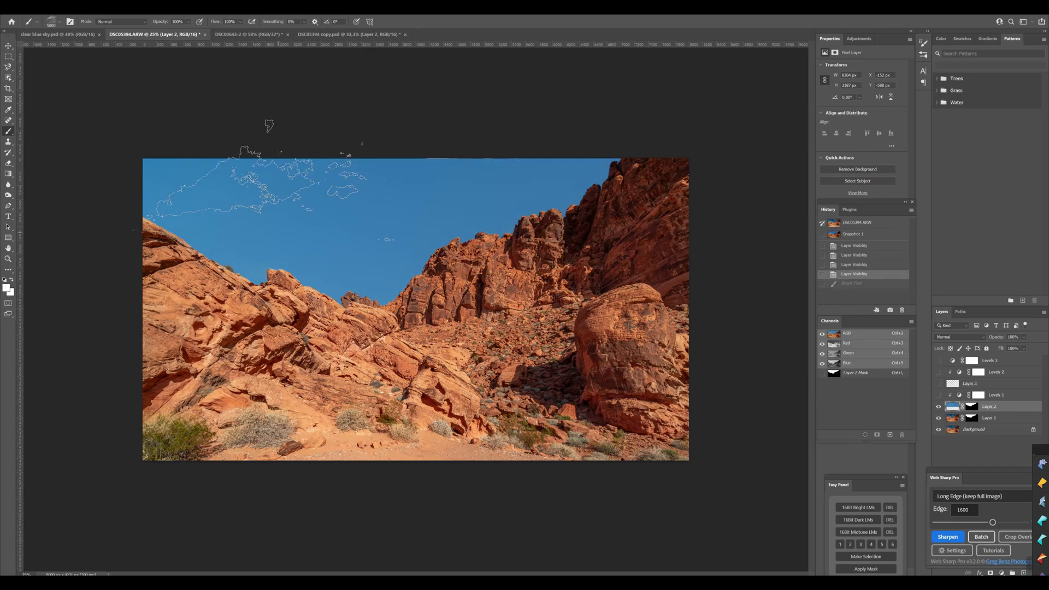
click(246, 176)
Stamp and undo more clouds across the upper-left, top and upper-right sky.
key(ctrl+z)
click(533, 172)
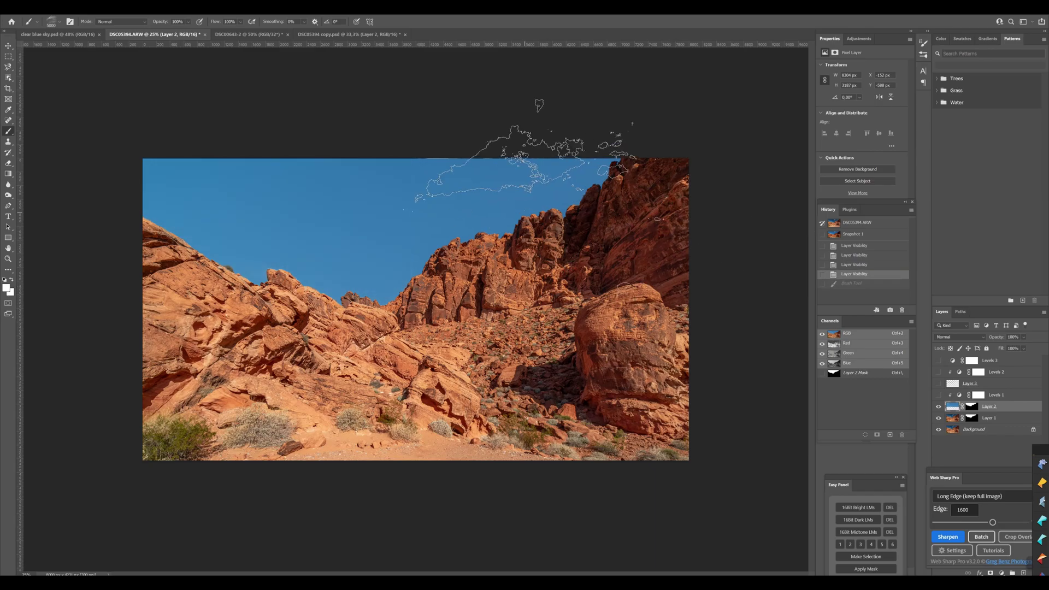
key(ctrl+z)
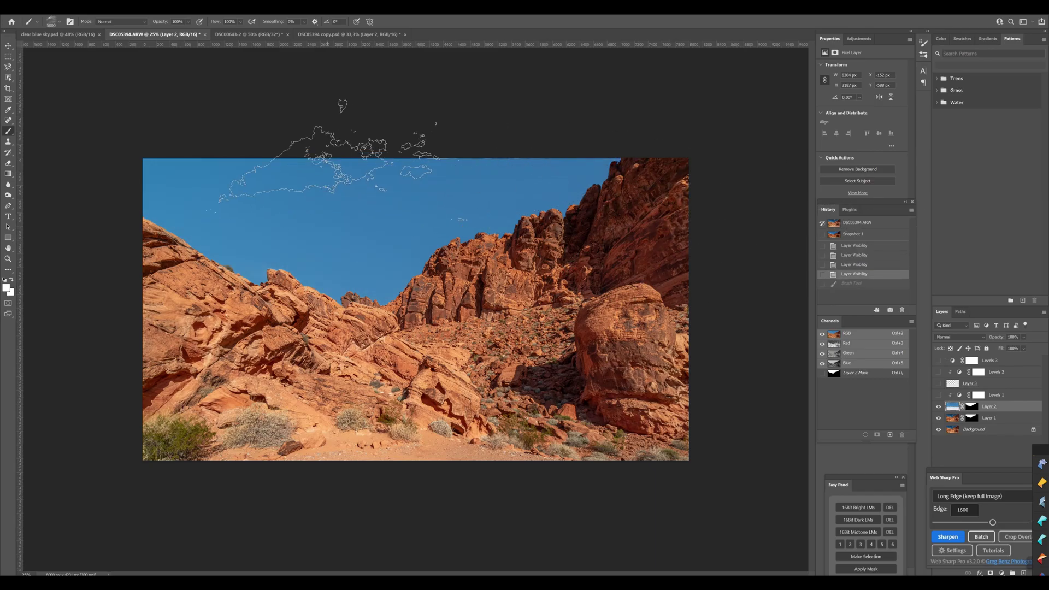
click(328, 160)
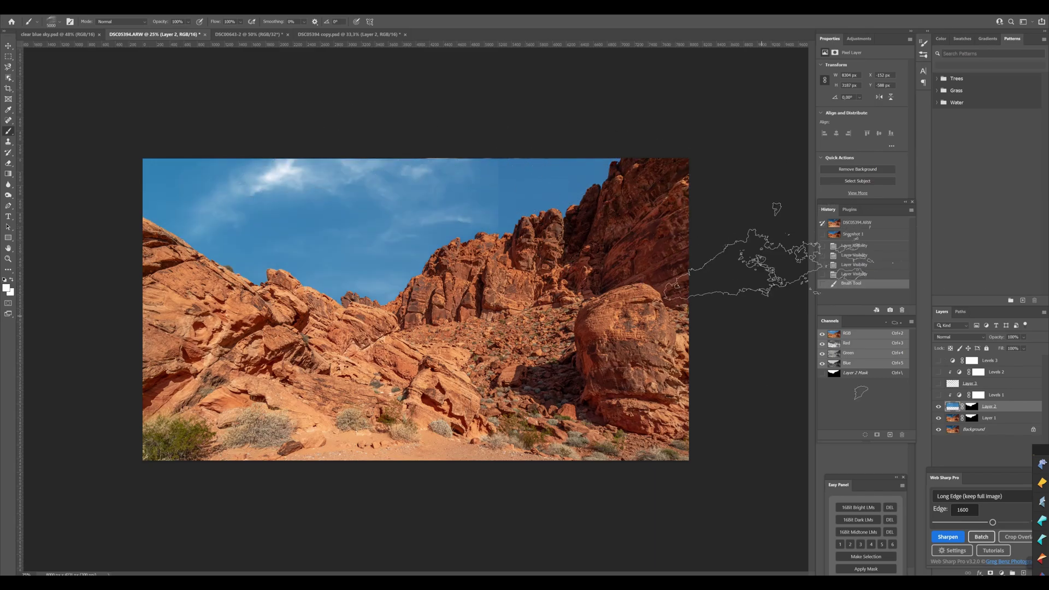
key(ctrl+z)
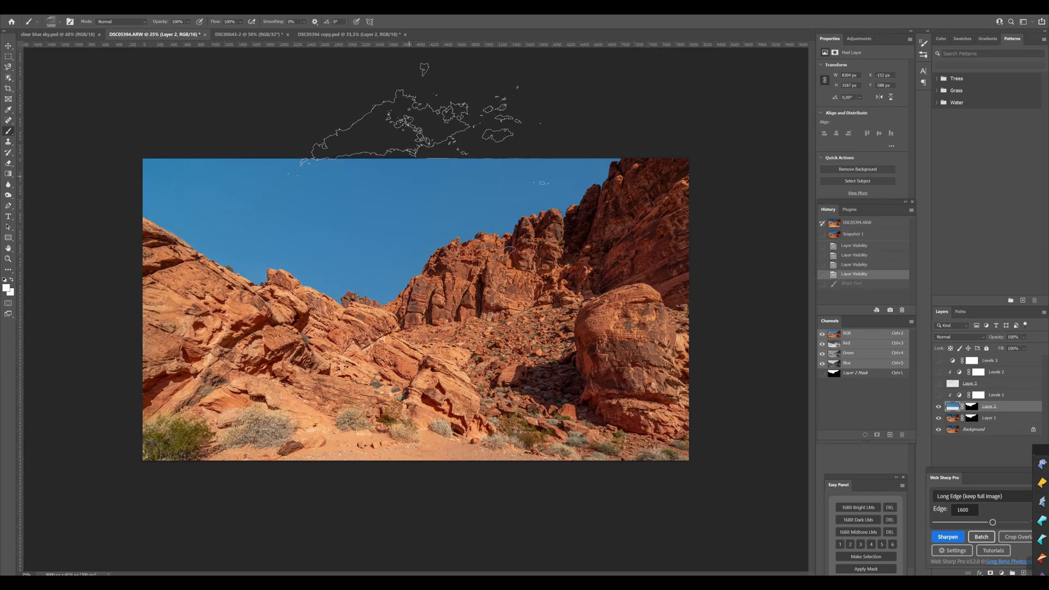
click(420, 111)
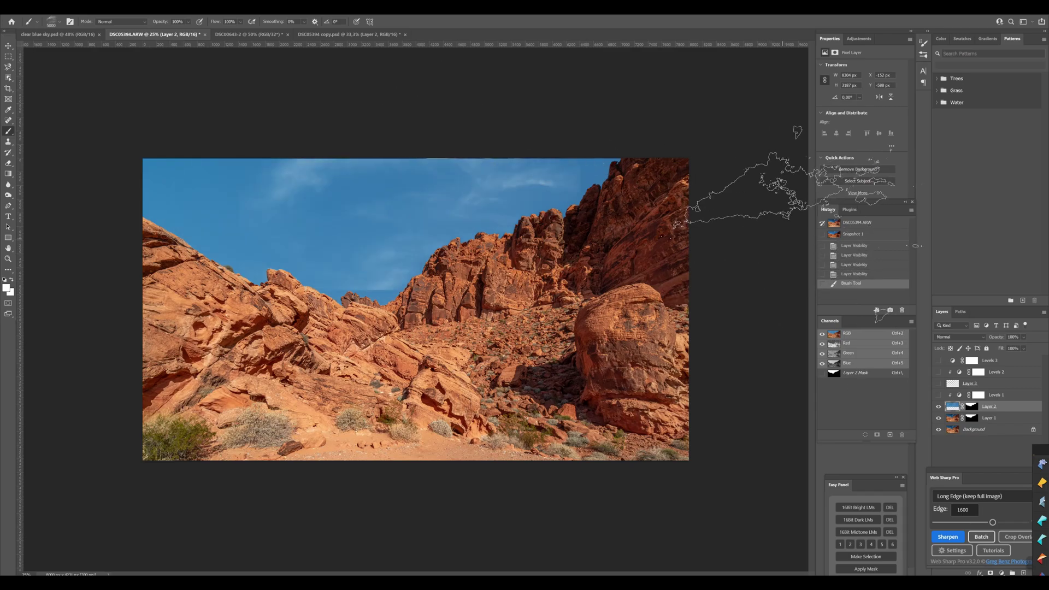
click(309, 141)
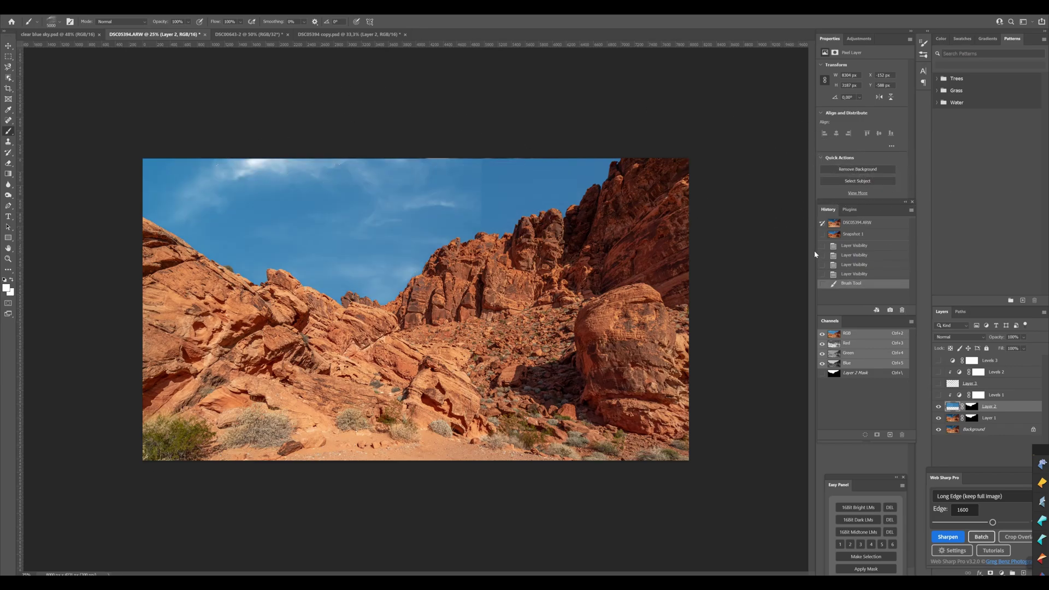
key(ctrl+z)
click(488, 131)
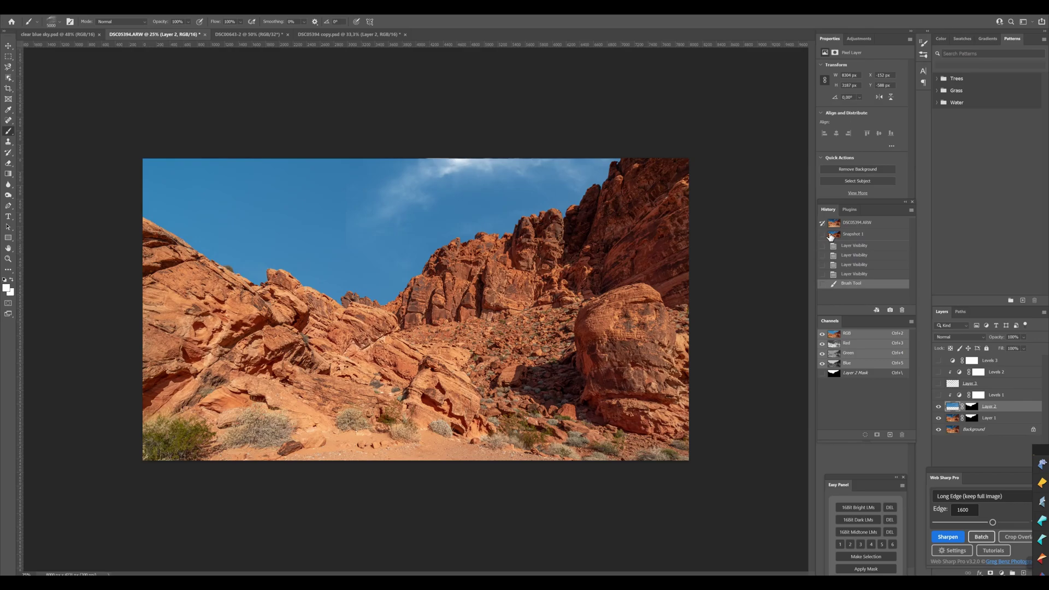
Try erasing part of a stamp, then undo back to the cloudless sky.
click(11, 163)
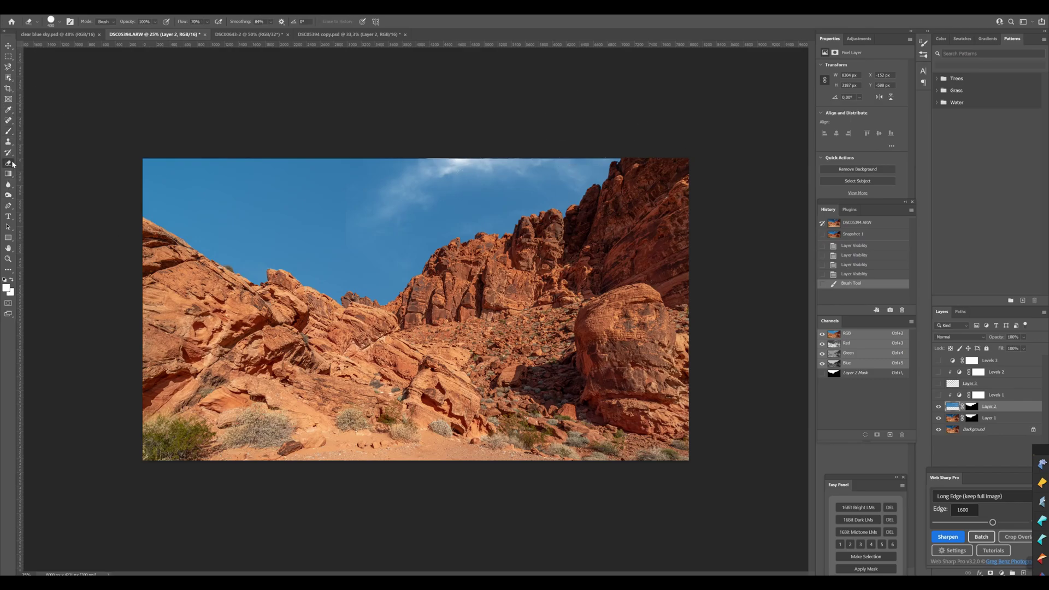
click(354, 210)
key(ctrl+z)
key(ctrl+z)
click(8, 131)
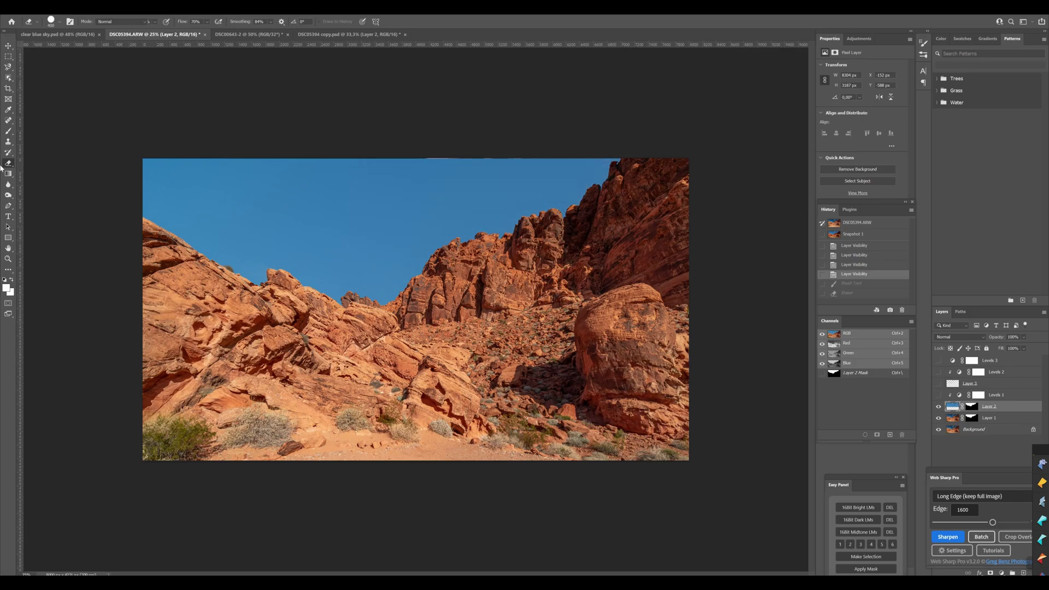
Stamp and undo two clouds, then preview the Clouds & Skies 06 brush.
click(198, 164)
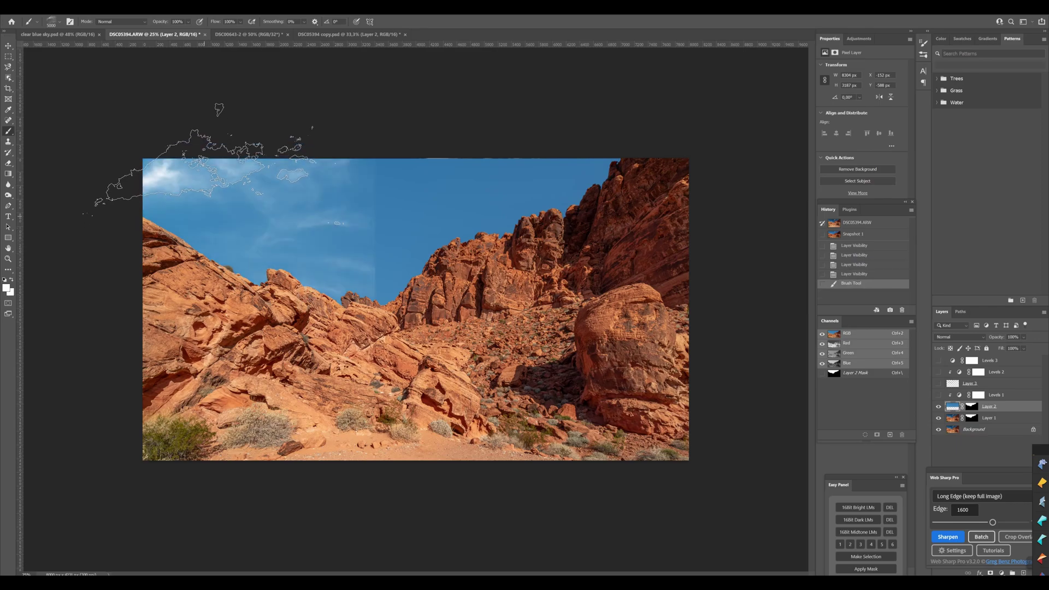
click(447, 193)
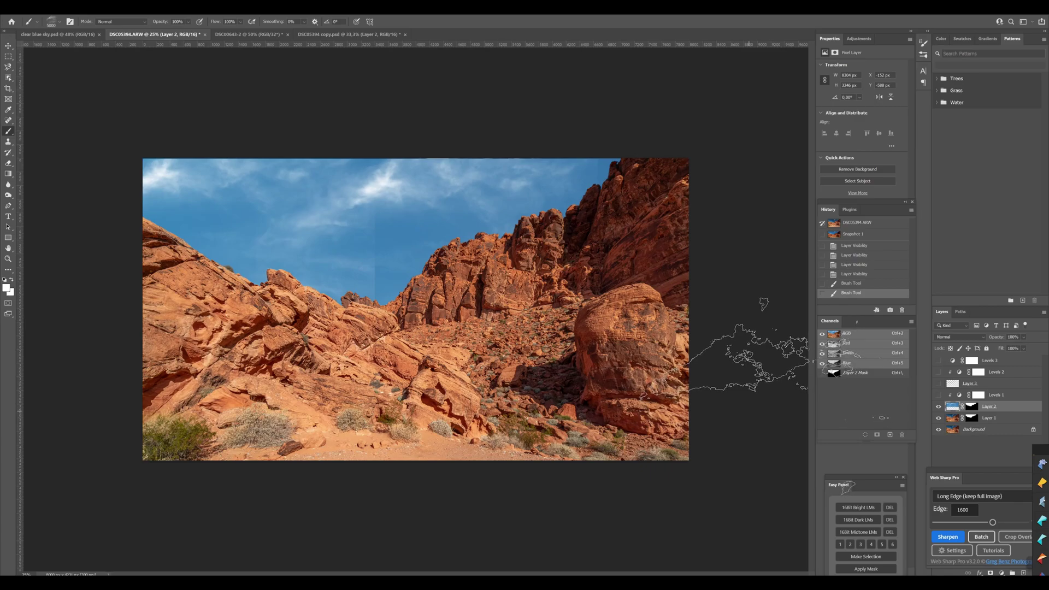
key(ctrl+z)
key(ctrl+z)
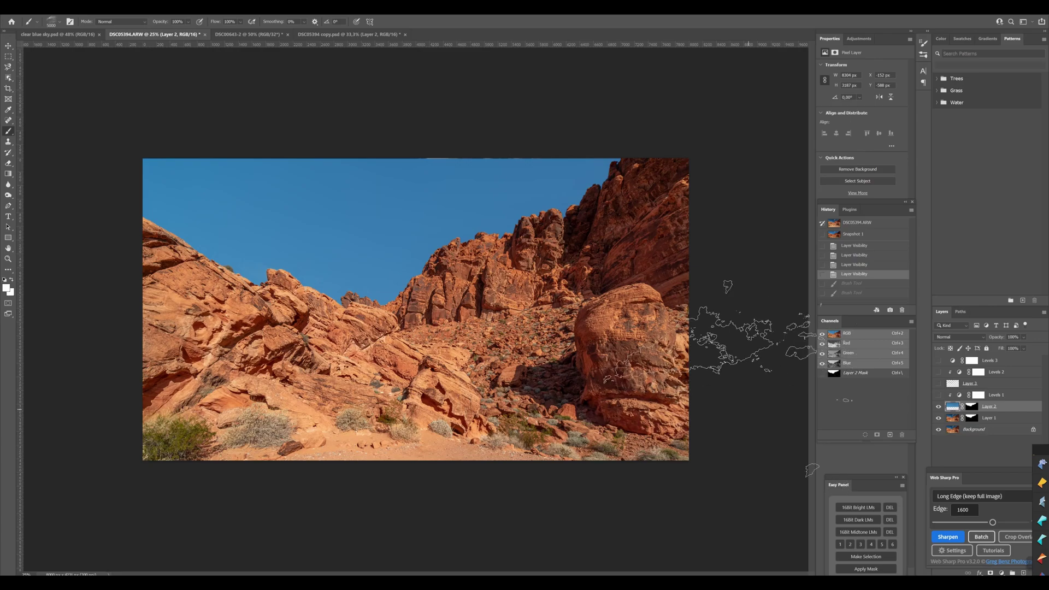
click(59, 23)
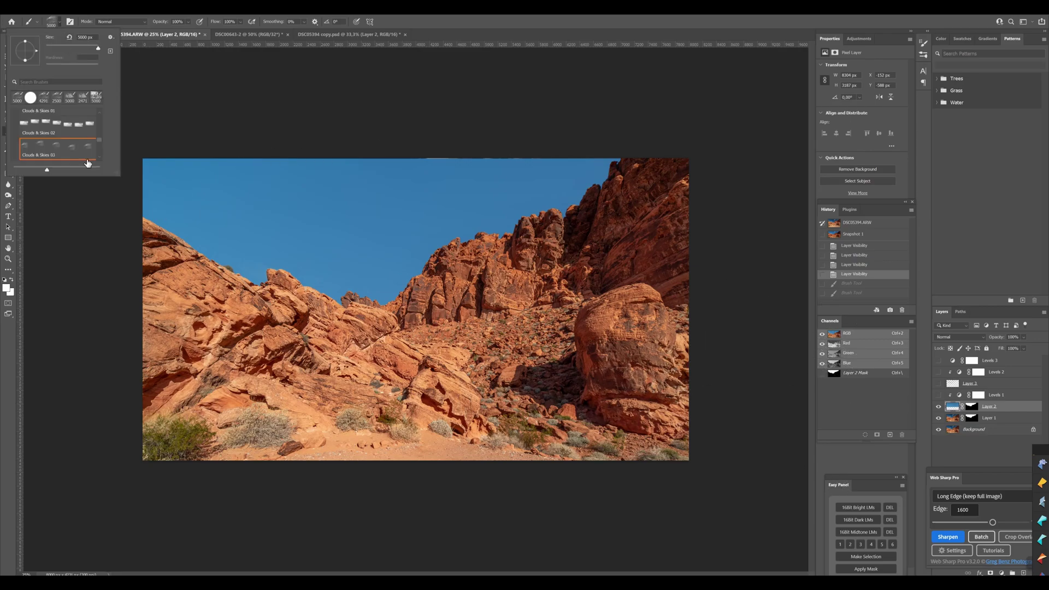
scroll(72, 147, down, 1)
scroll(72, 146, down, 1)
scroll(73, 146, down, 1)
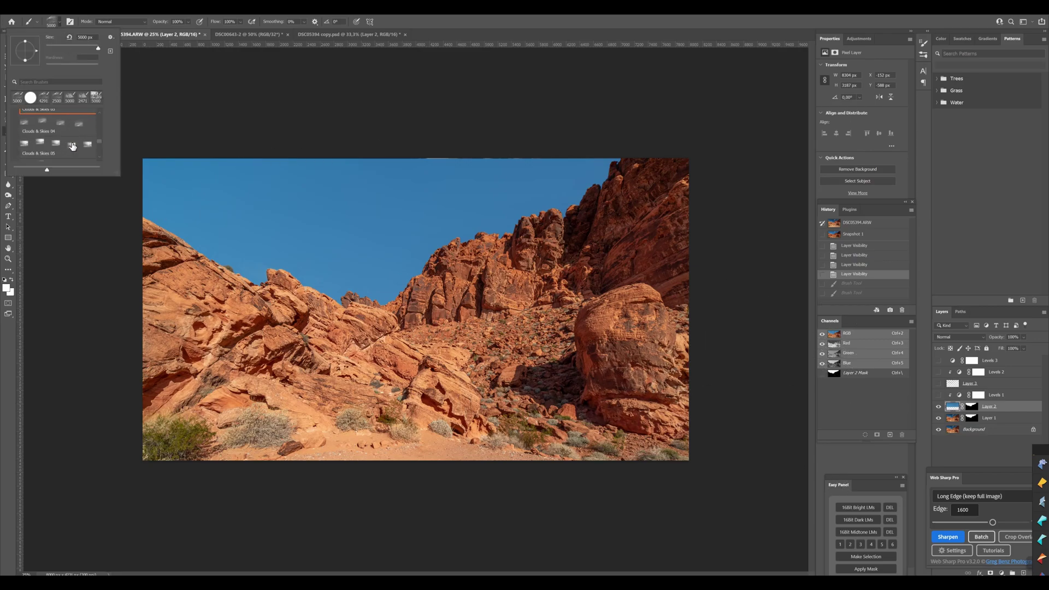
scroll(72, 146, down, 1)
click(73, 141)
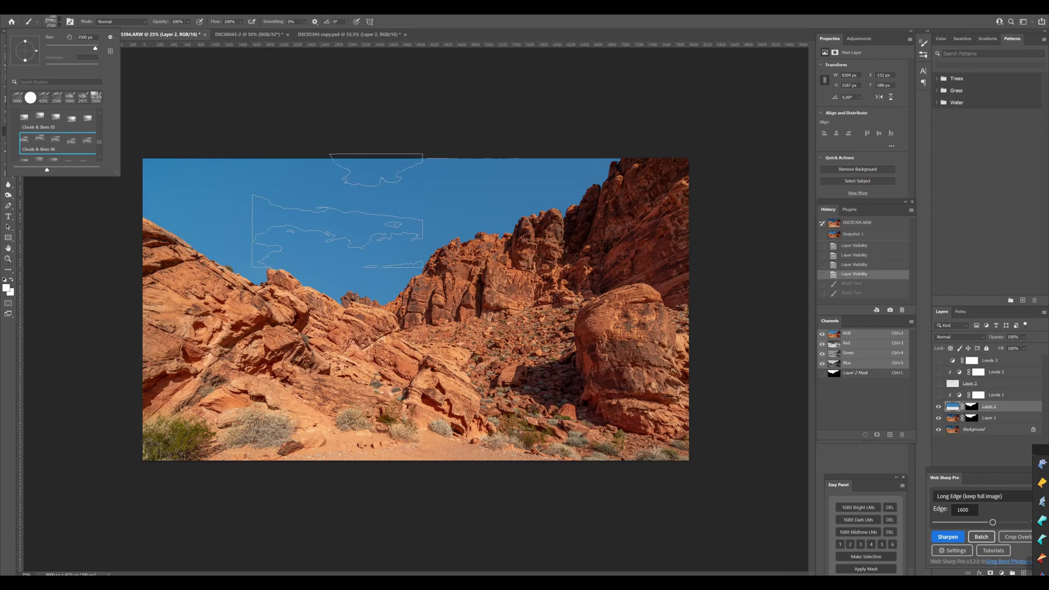
click(337, 211)
key(ctrl+z)
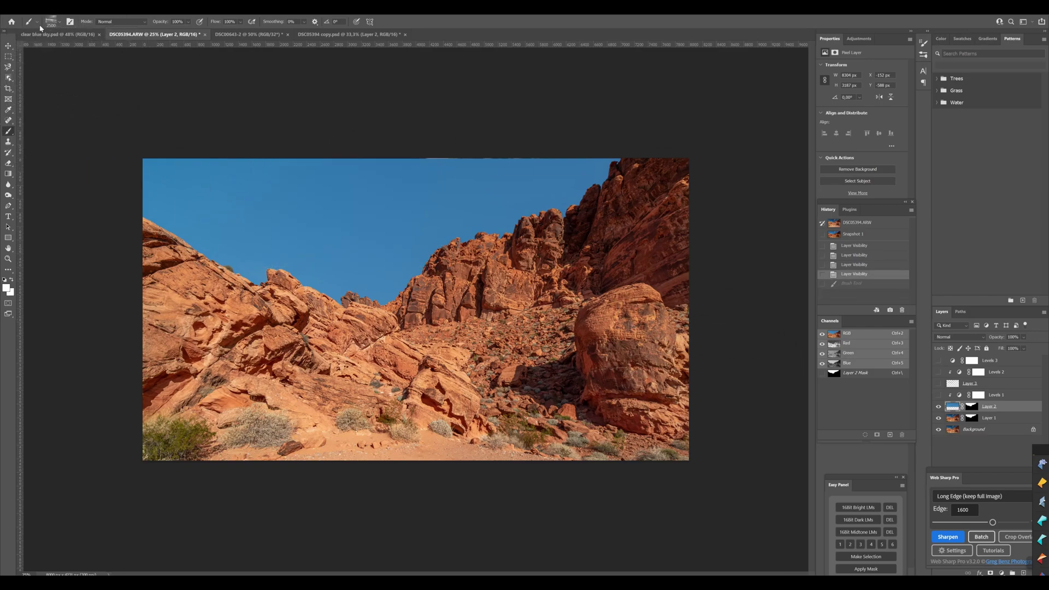
Preview another cloud preset and Clouds & Skies 10, undoing each stamp.
click(54, 20)
scroll(70, 123, down, 1)
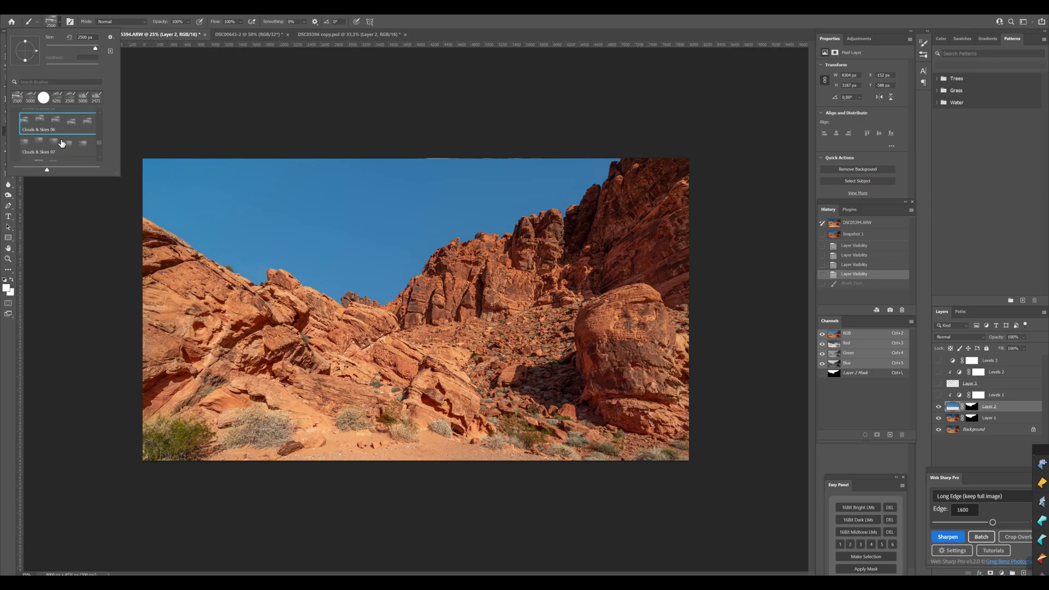
scroll(66, 136, down, 1)
scroll(63, 144, down, 1)
scroll(82, 151, down, 1)
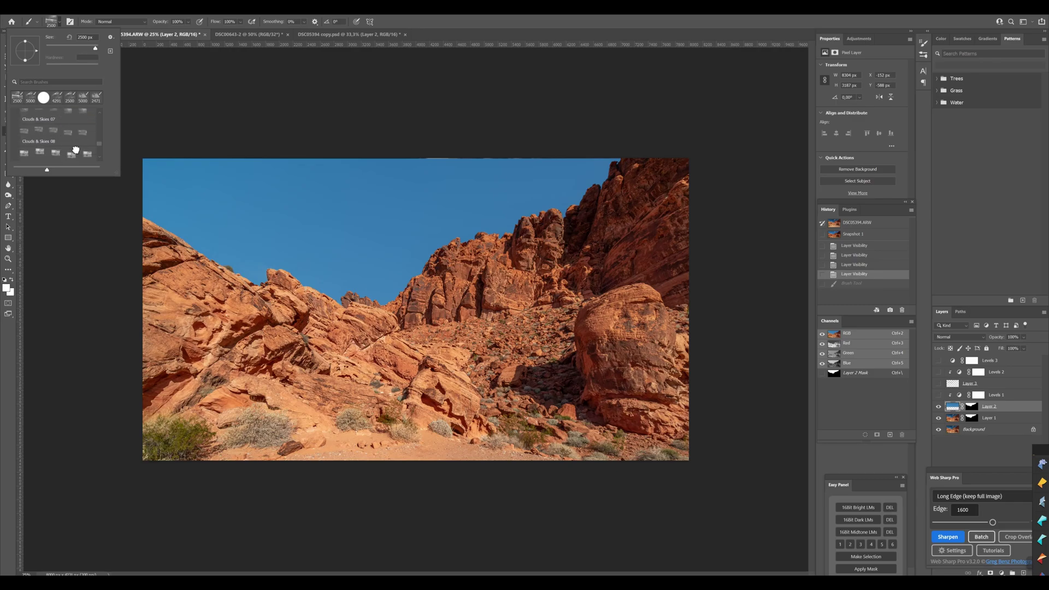
click(75, 152)
click(337, 211)
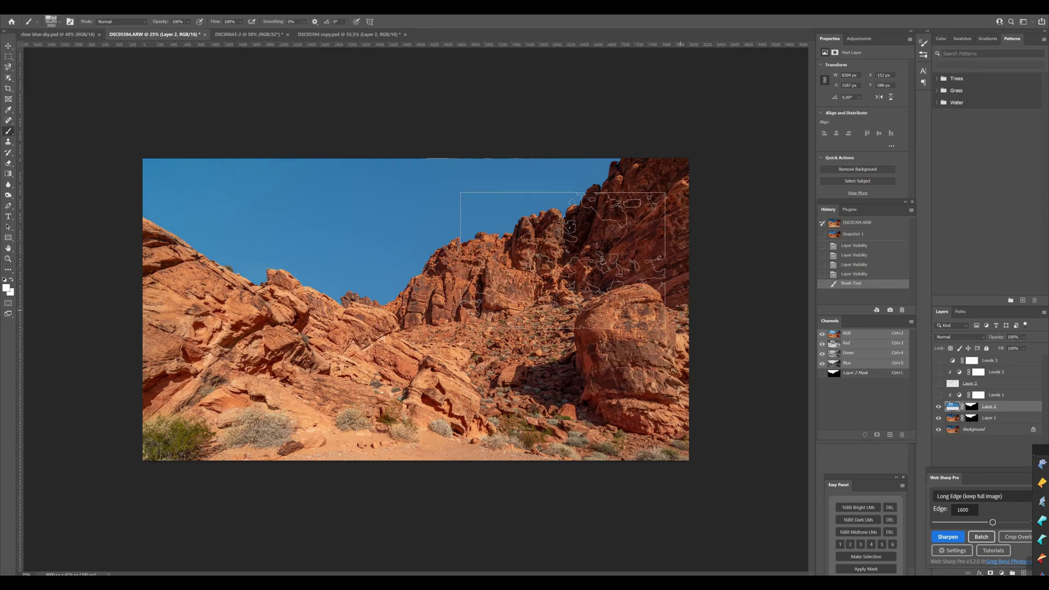
key(ctrl+z)
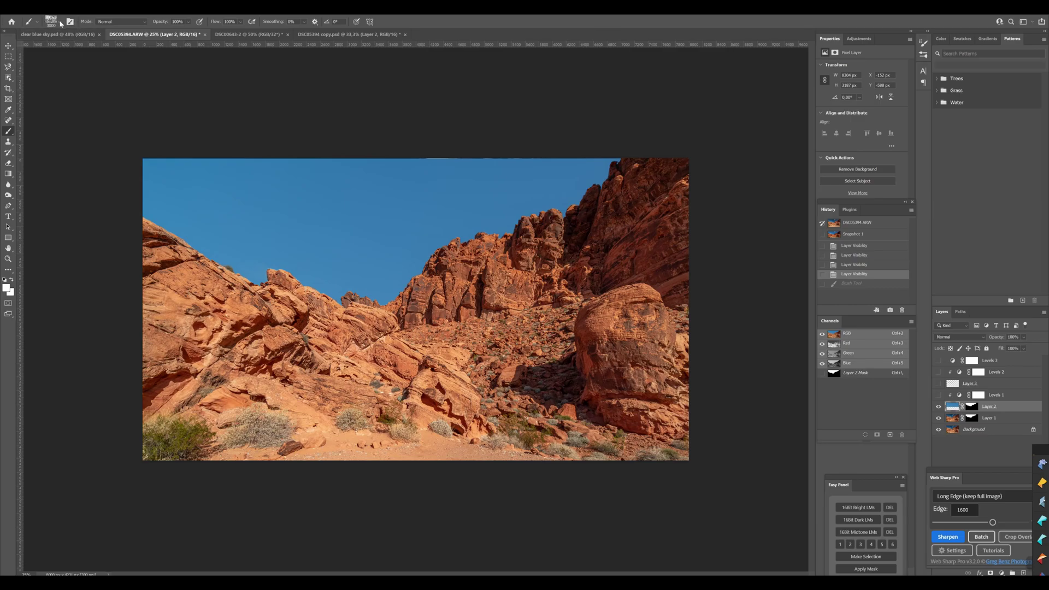
click(59, 23)
scroll(97, 144, down, 2)
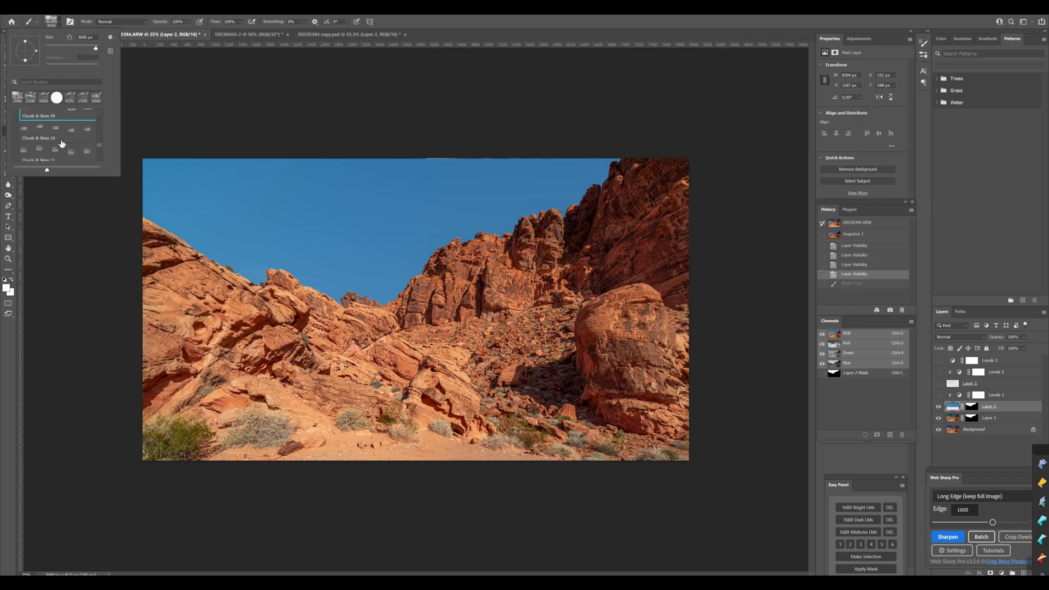
click(62, 136)
click(342, 217)
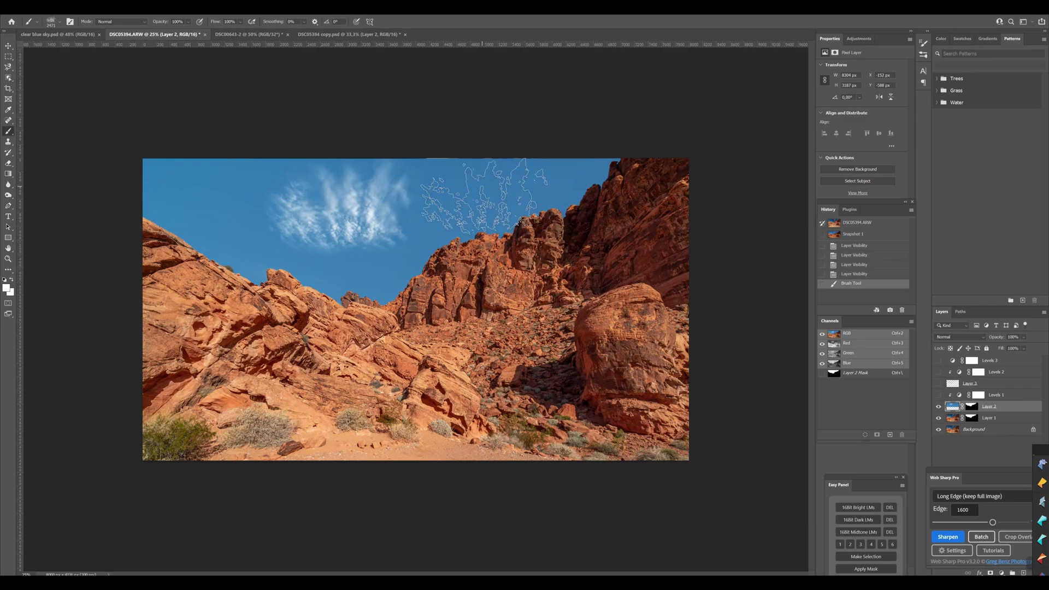
key(ctrl+z)
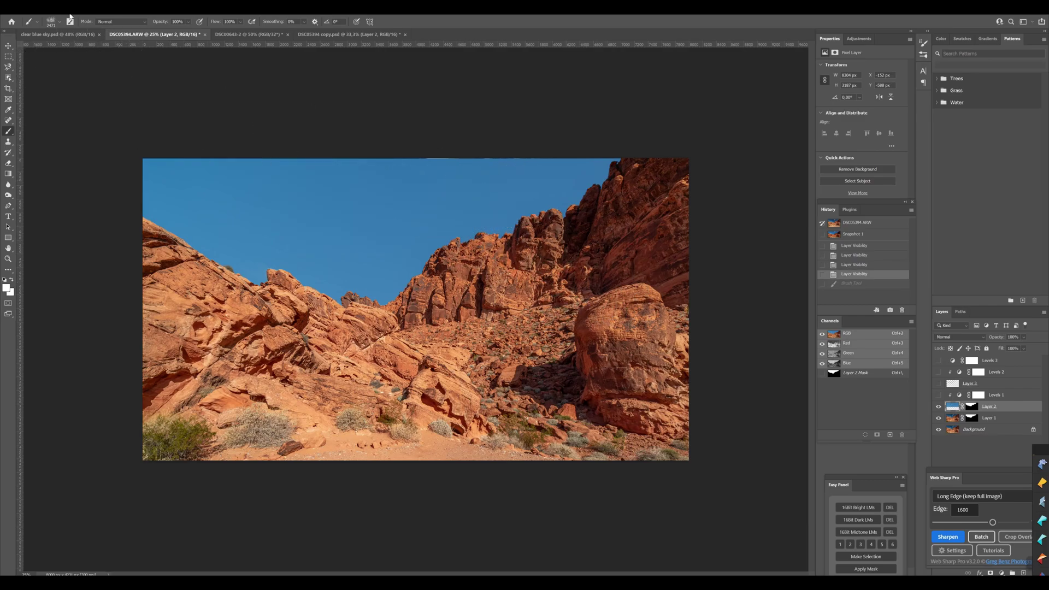
Preview one more preset and Clouds & Skies 12, undoing stamps back to plain sky.
click(58, 26)
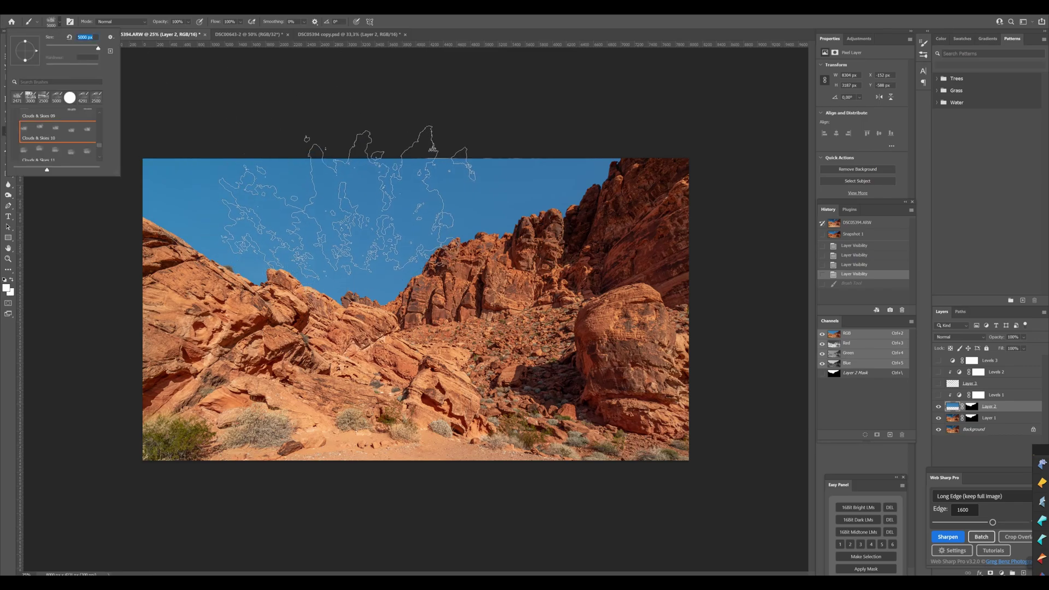
click(360, 197)
click(344, 222)
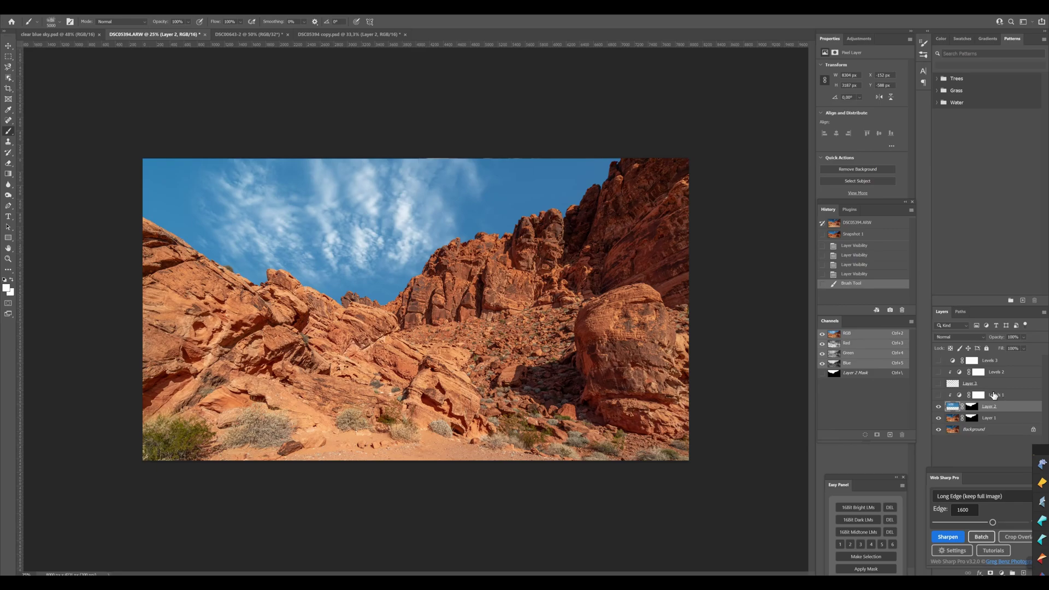
key(ctrl+z)
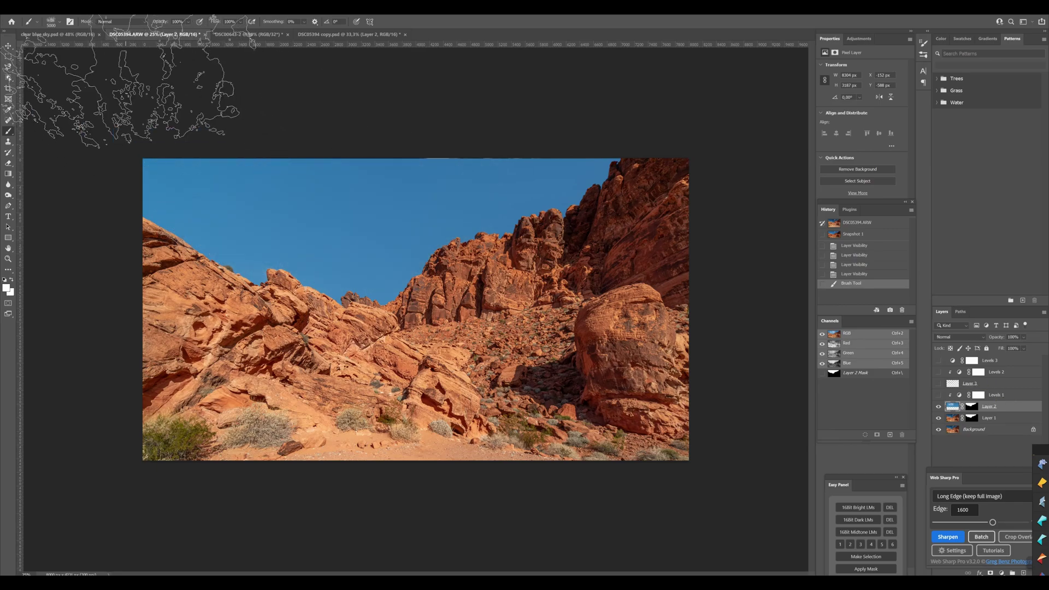
key(ctrl+z)
click(51, 21)
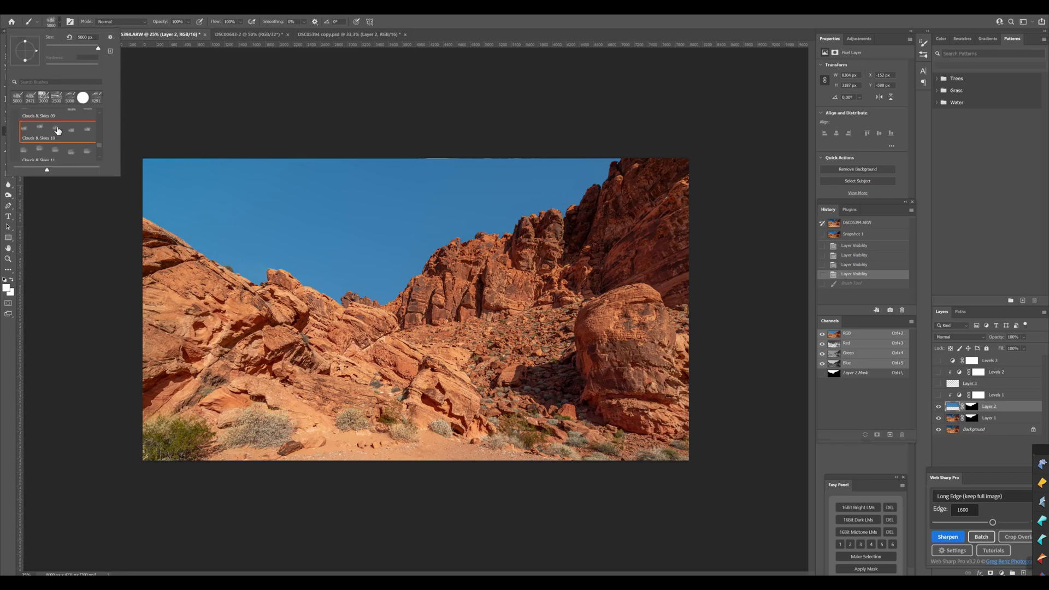
scroll(59, 144, down, 3)
click(58, 144)
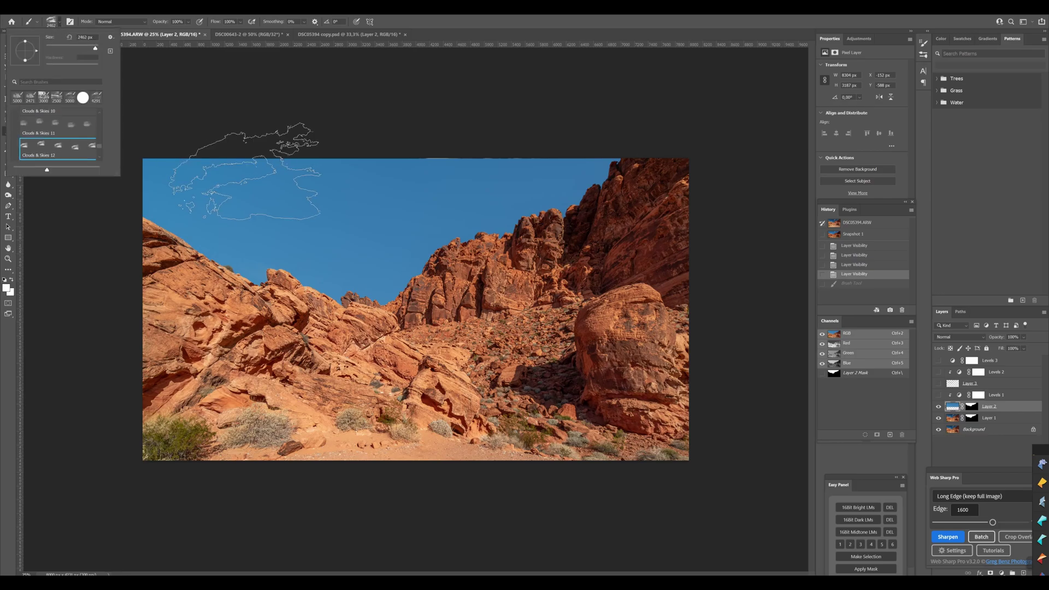
click(261, 195)
key(ctrl+z)
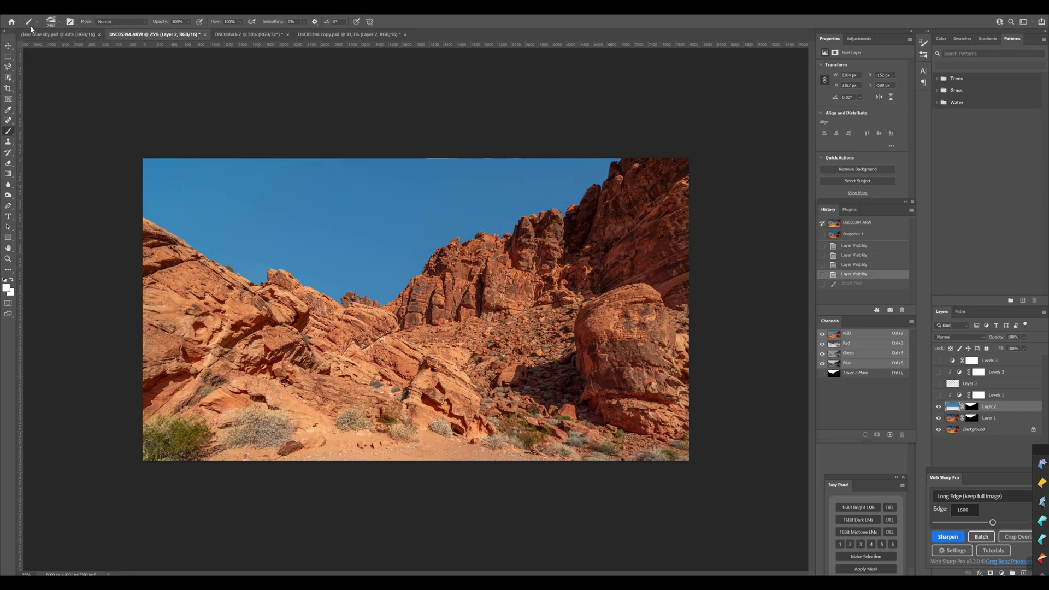
Preview the Clouds & Skies 14 brush with two stamps, undoing each.
click(61, 20)
scroll(63, 141, down, 1)
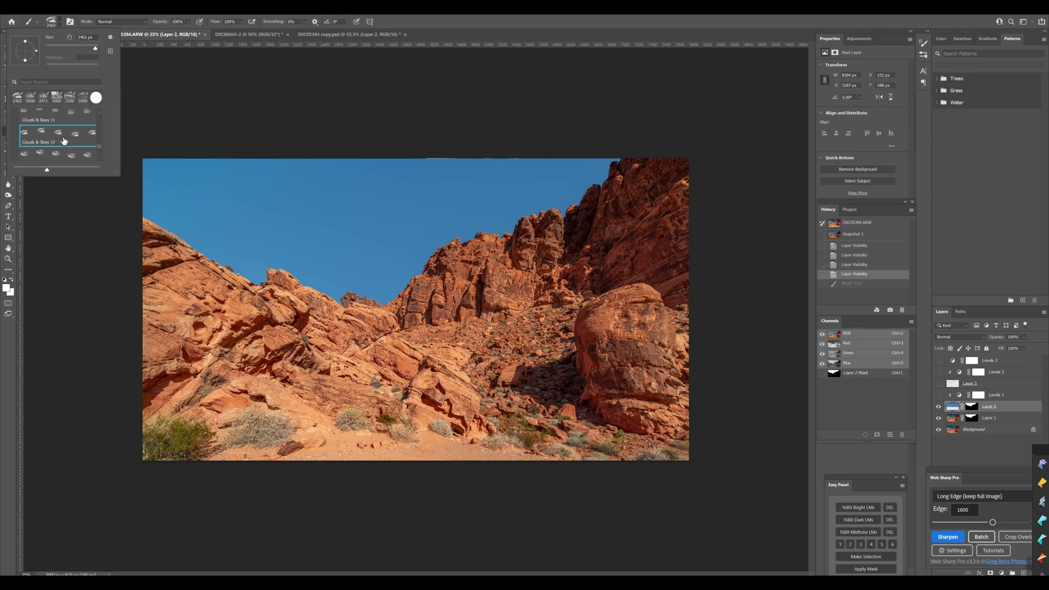
scroll(63, 141, down, 2)
click(71, 129)
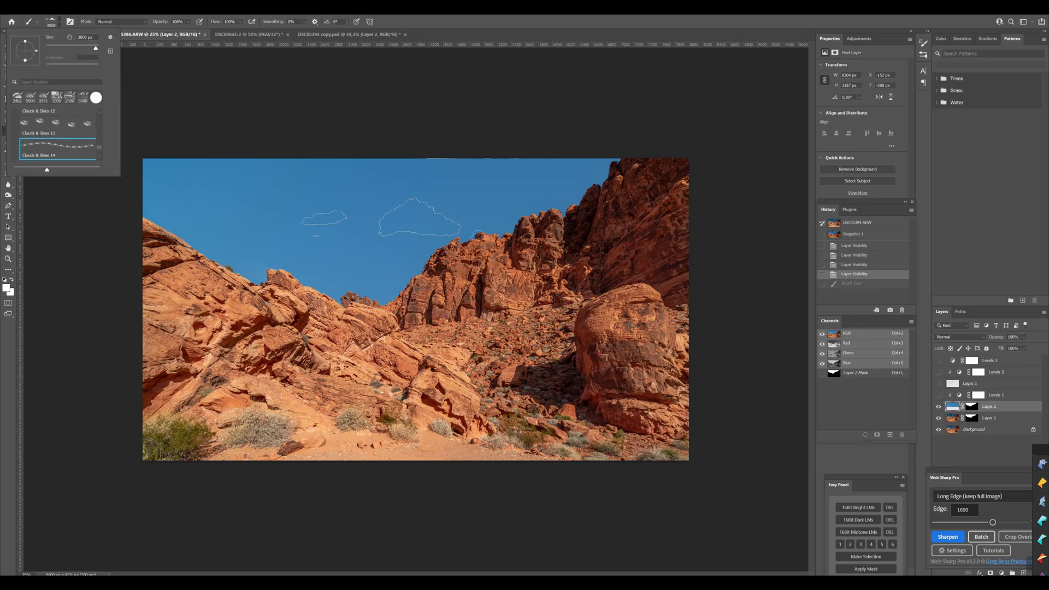
click(357, 187)
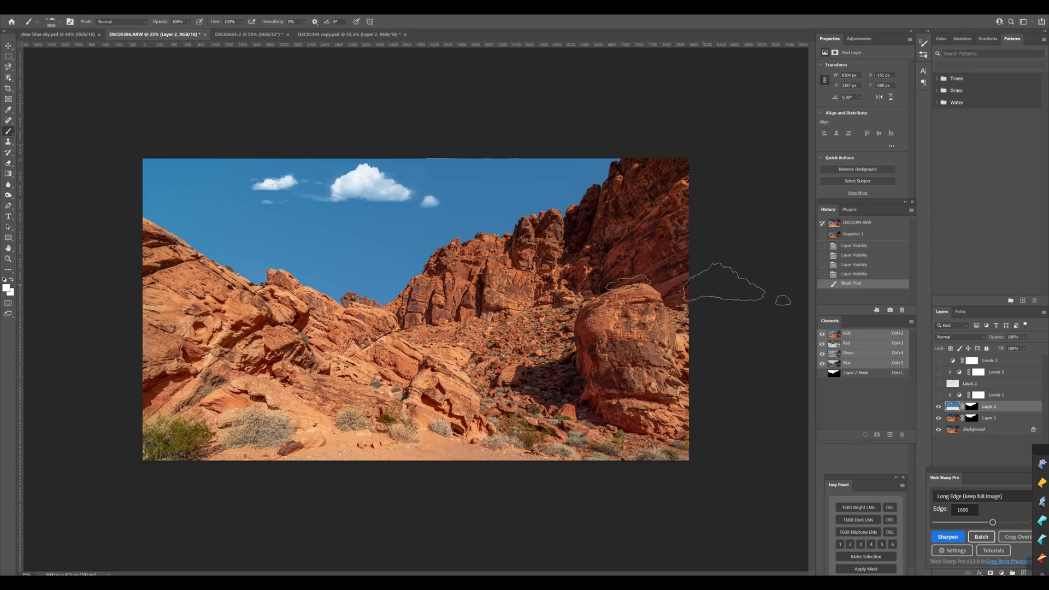
key(ctrl+z)
click(307, 218)
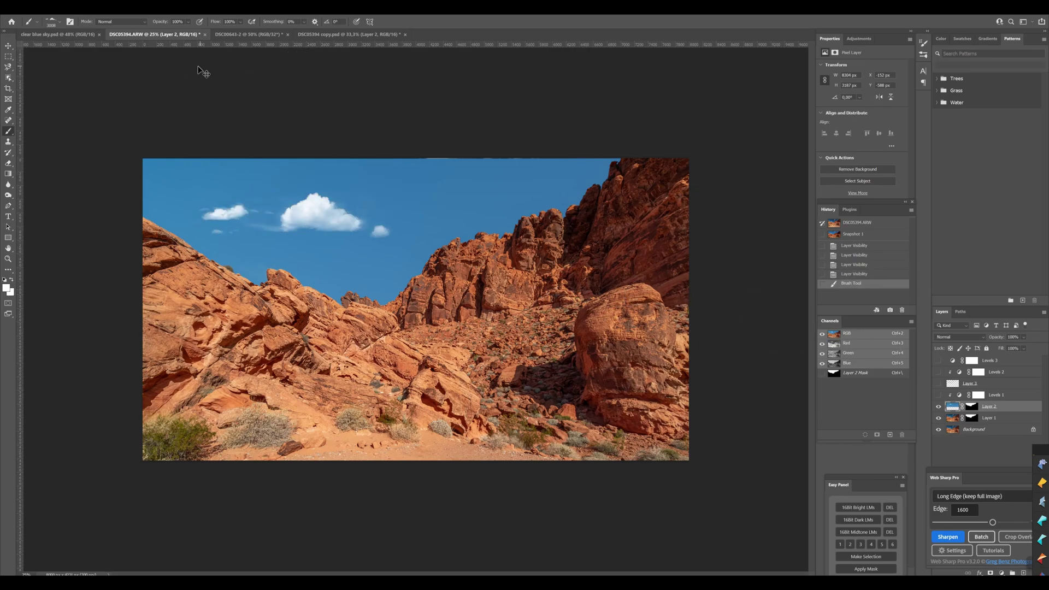
key(ctrl+z)
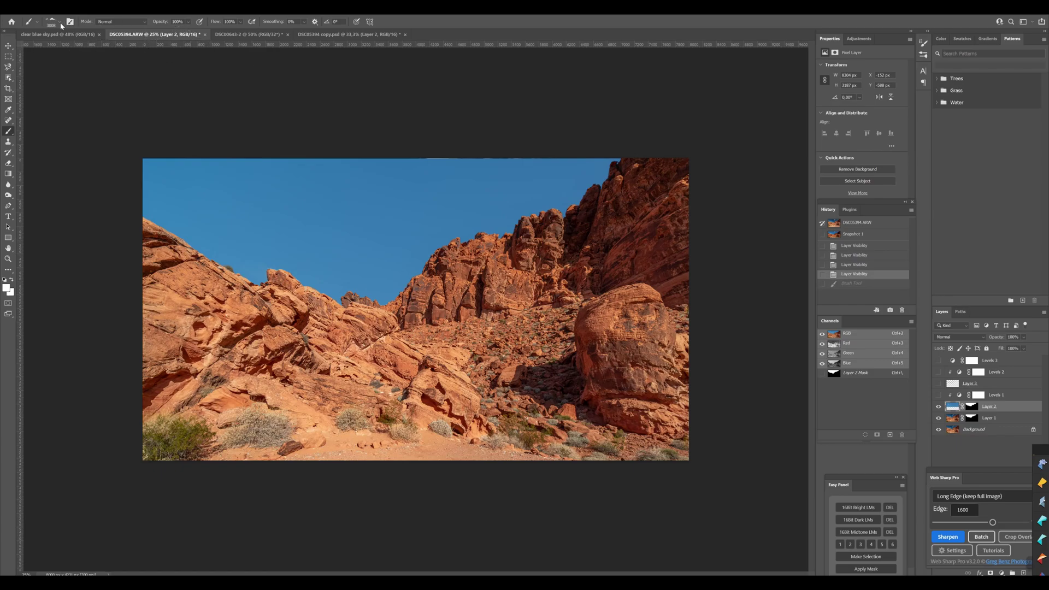
Preview the Clouds & Skies 15 brush with two stamps, undoing each.
click(60, 23)
scroll(74, 154, down, 1)
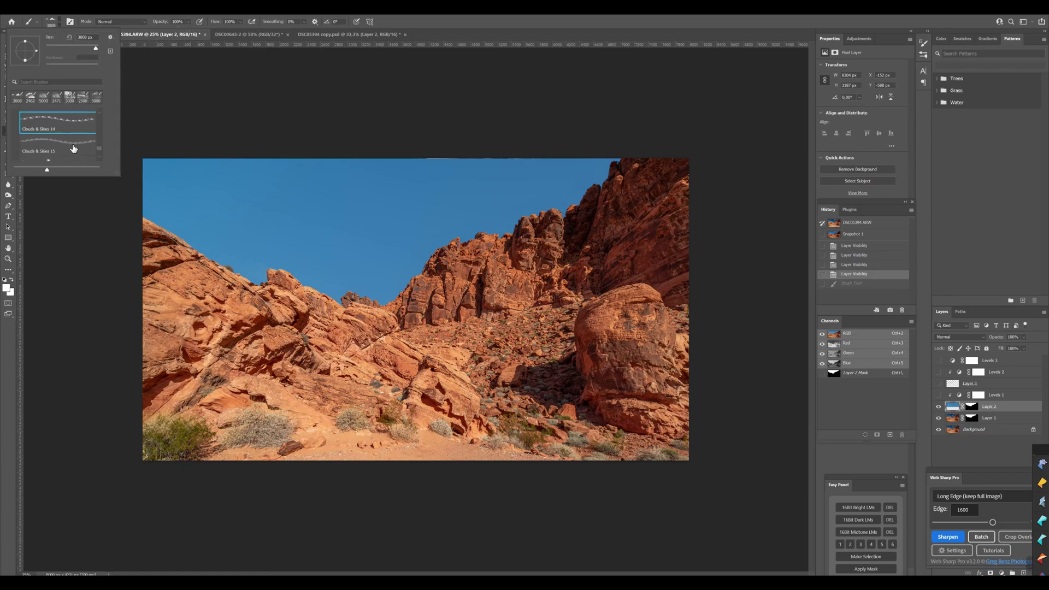
click(73, 148)
click(417, 187)
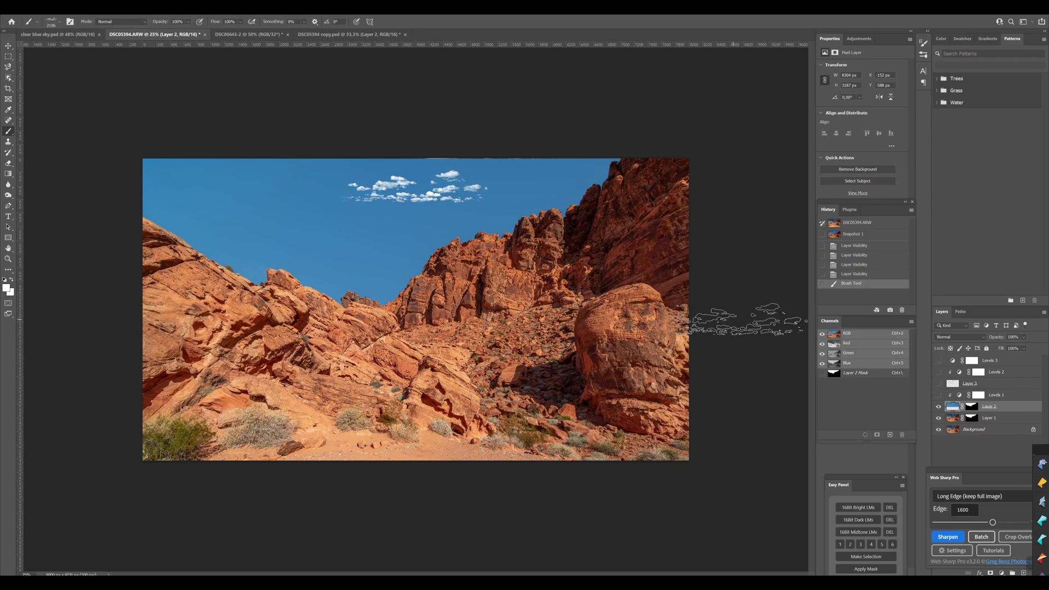
key(ctrl+z)
click(327, 211)
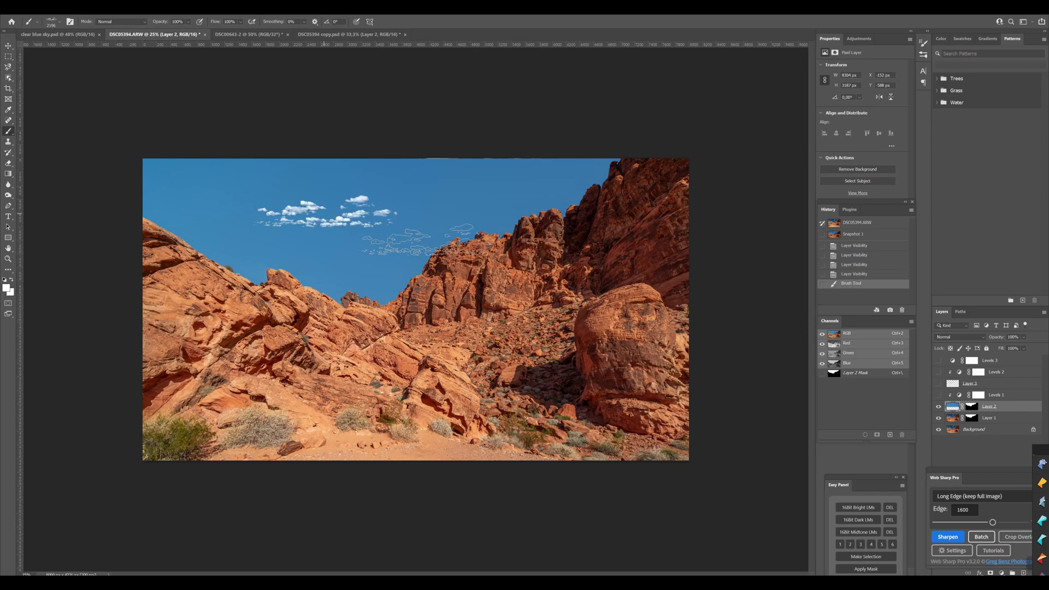
key(ctrl+z)
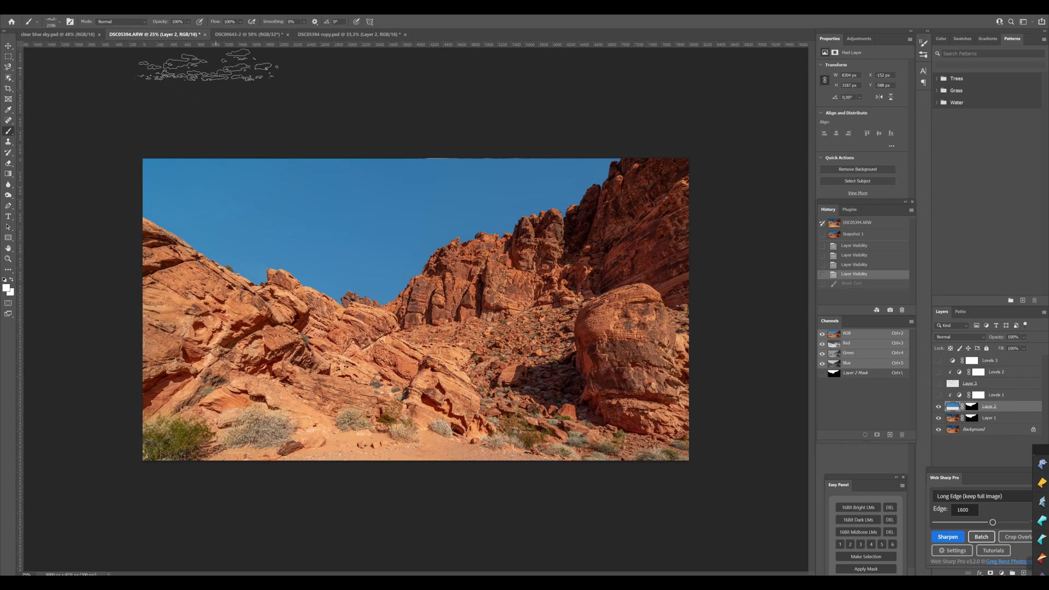
Enlarge the brush to 5000 px and preview two large stamps, undoing each.
click(62, 26)
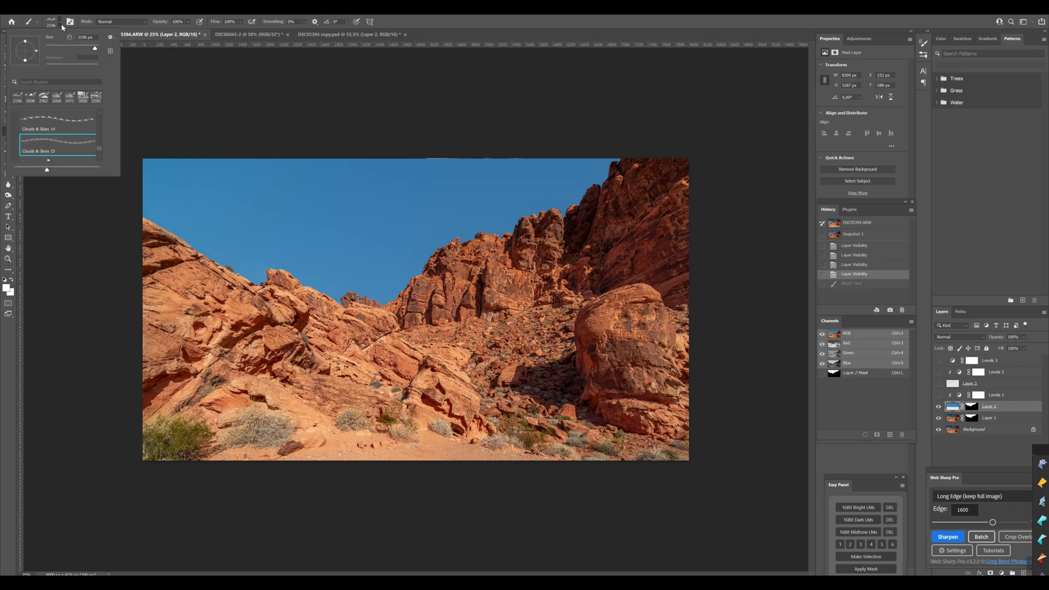
drag(93, 50, 99, 51)
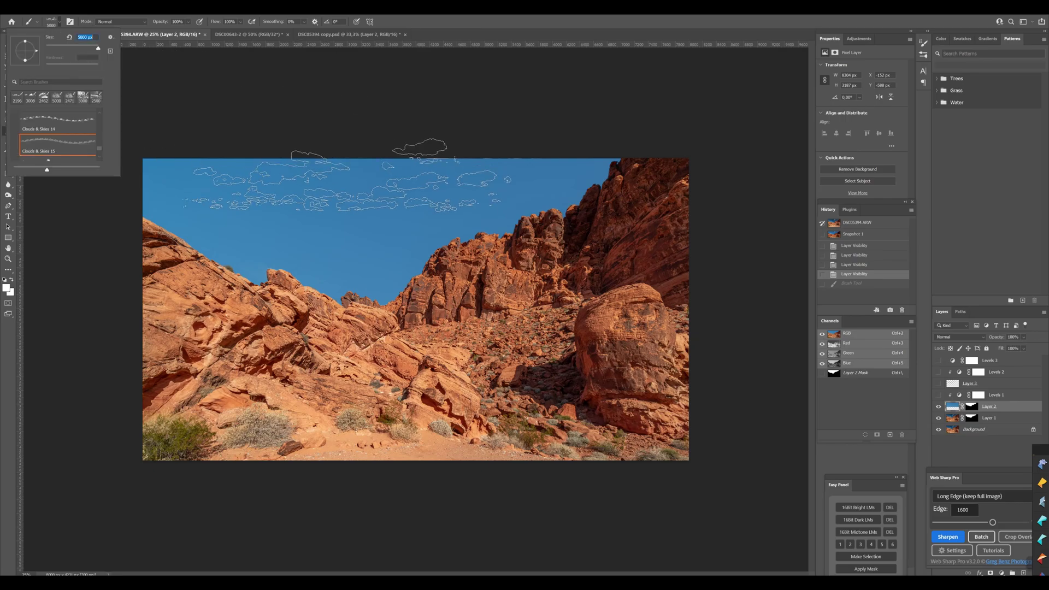
click(349, 193)
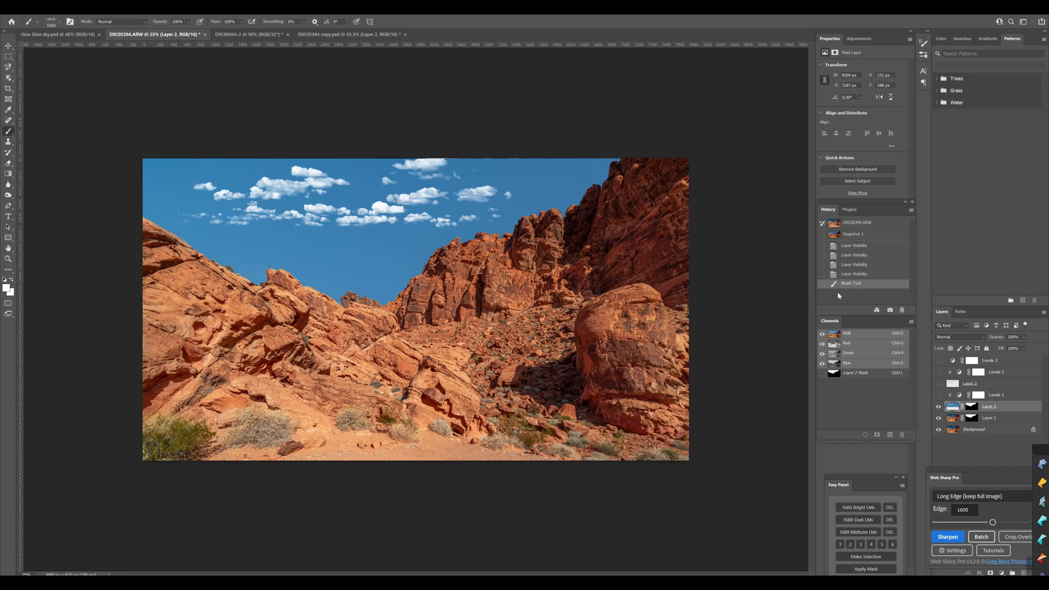
key(ctrl+z)
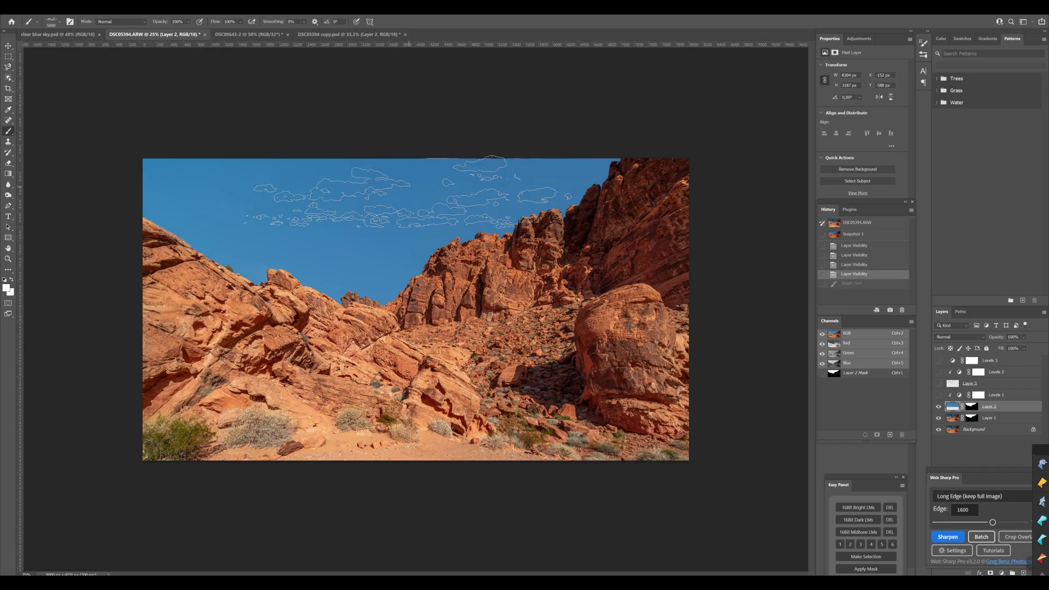
click(355, 204)
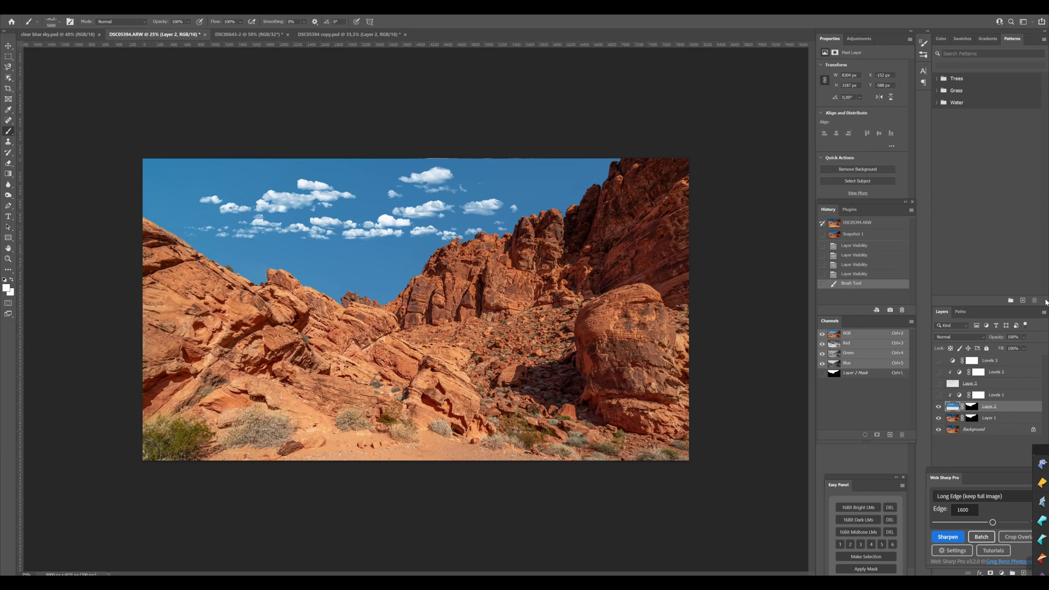
key(ctrl+z)
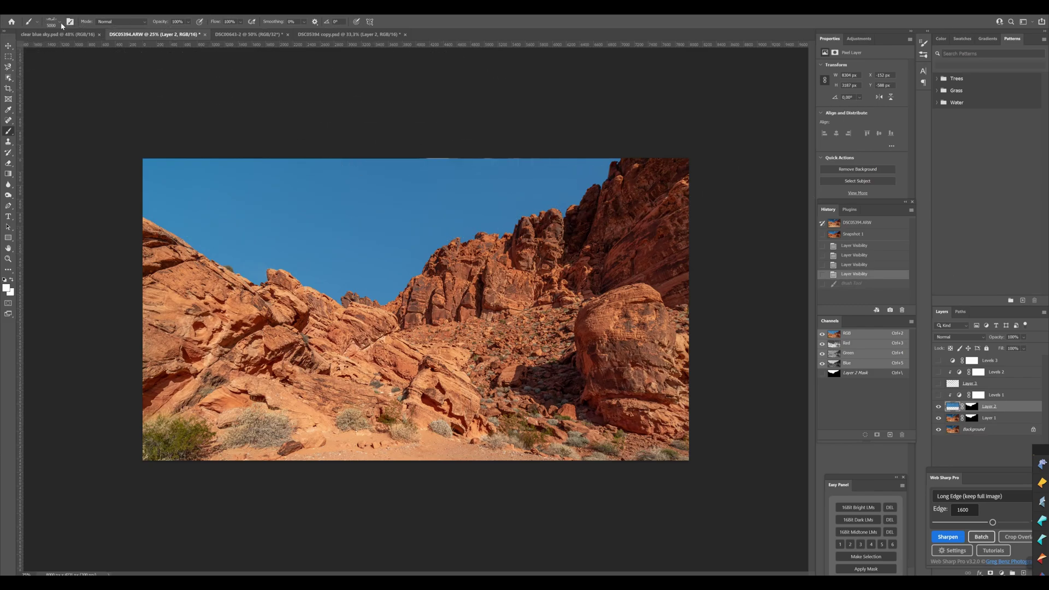
Stamp a puffy cloud with the Clouds & Skies 17 brush, then undo it.
click(60, 22)
scroll(80, 165, down, 1)
scroll(79, 164, down, 1)
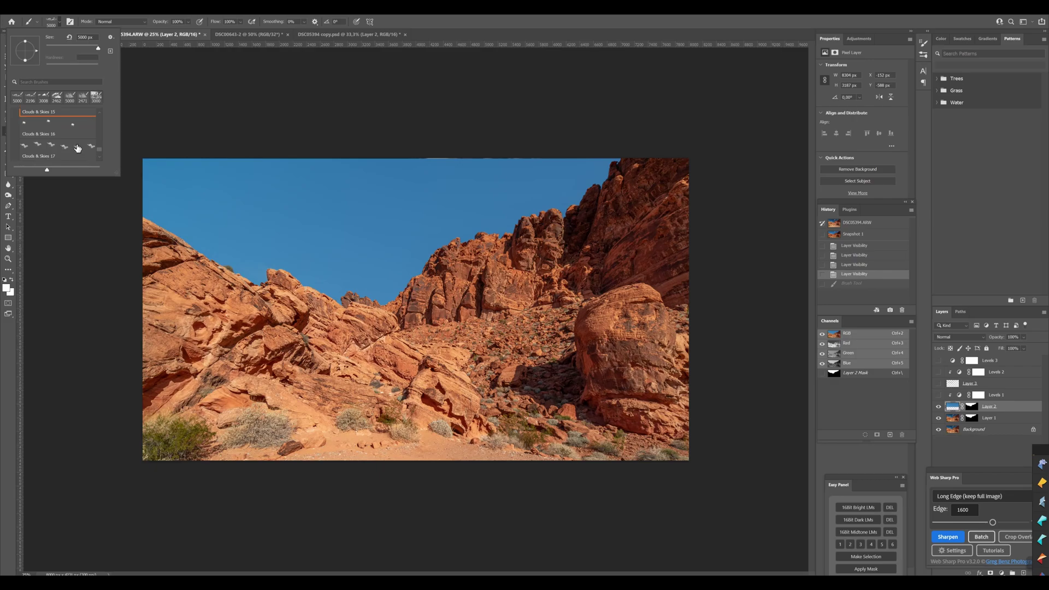
click(80, 147)
click(336, 206)
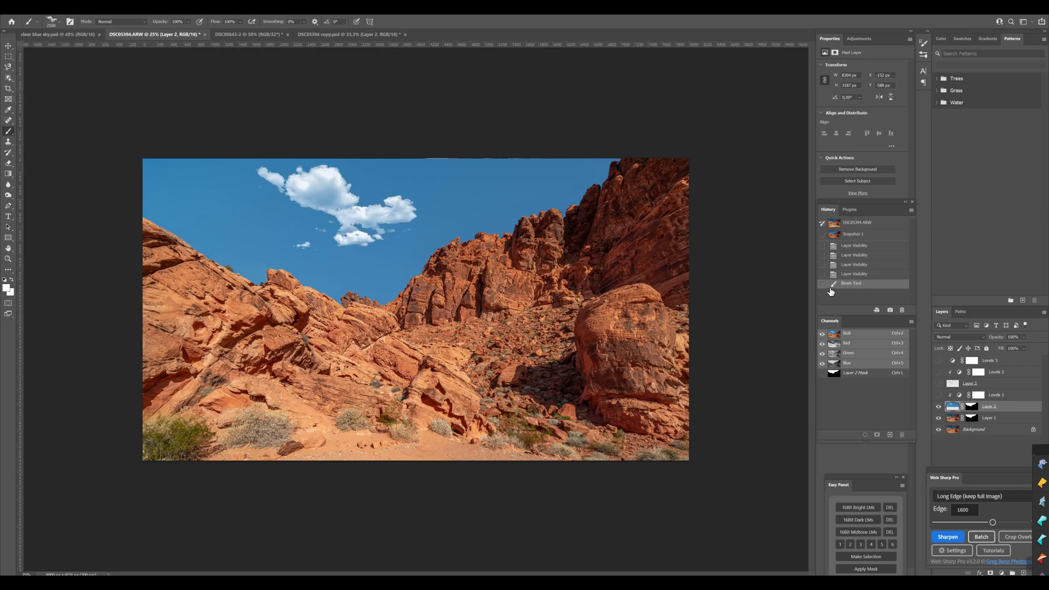
click(832, 273)
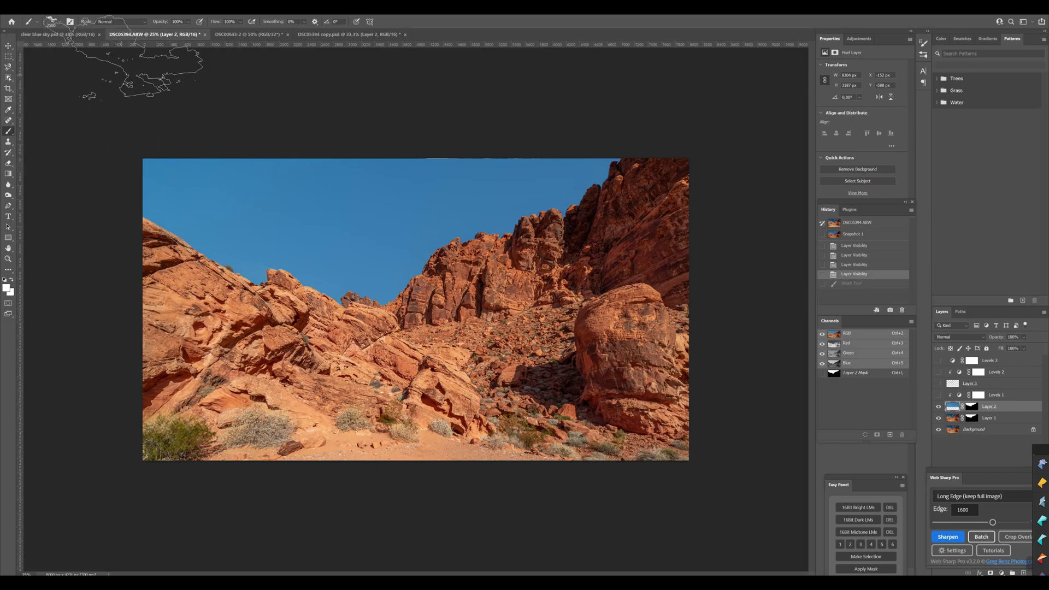
Test Clouds & Skies 18 wispy clouds, undo, and enlarge the brush to 5000 px.
click(59, 23)
scroll(41, 141, down, 2)
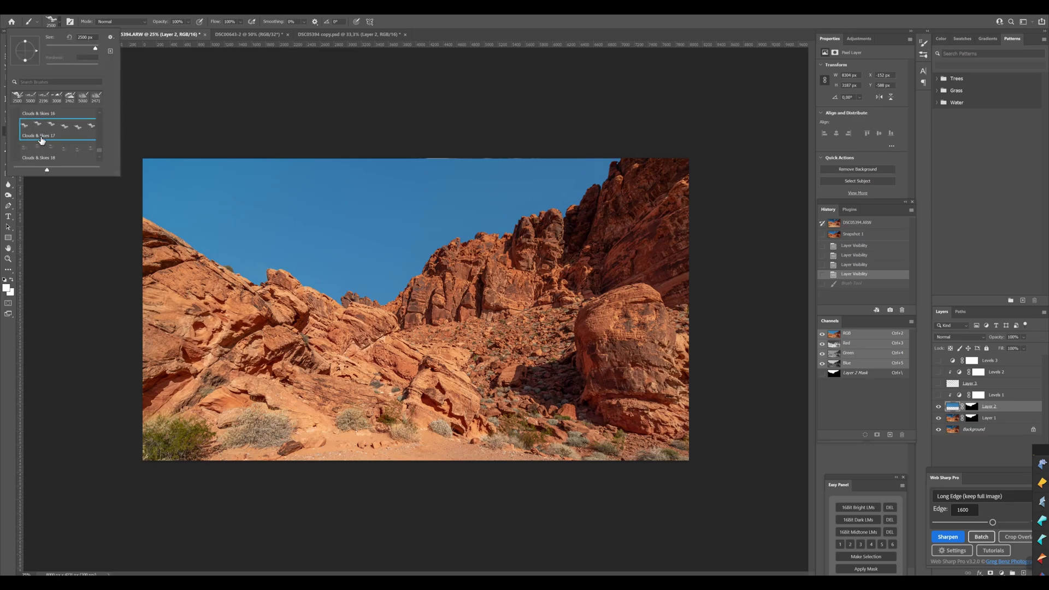
scroll(42, 142, down, 1)
click(73, 129)
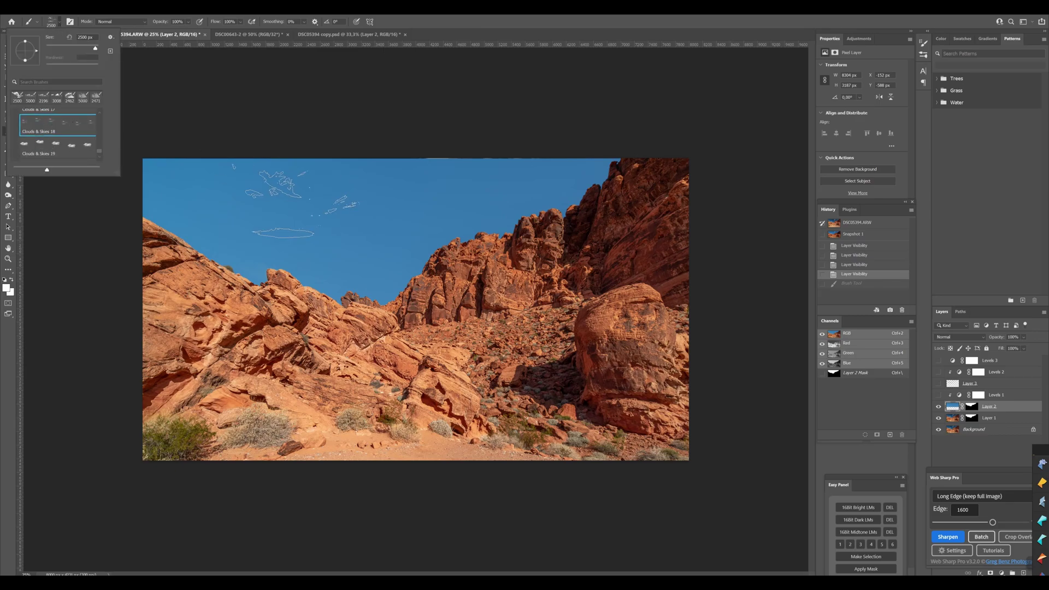
click(299, 201)
key(ctrl+z)
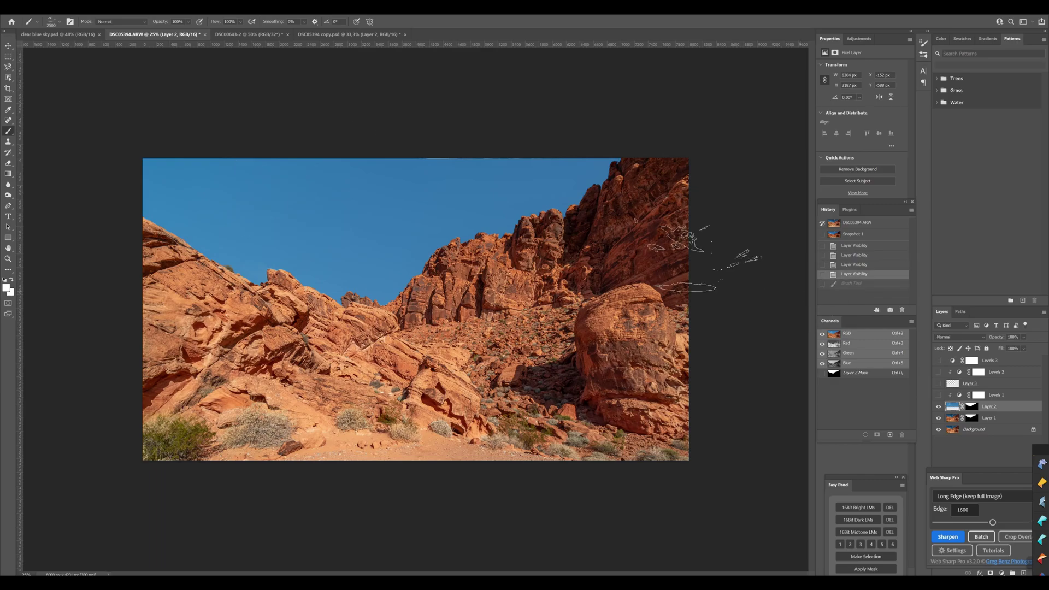
click(59, 26)
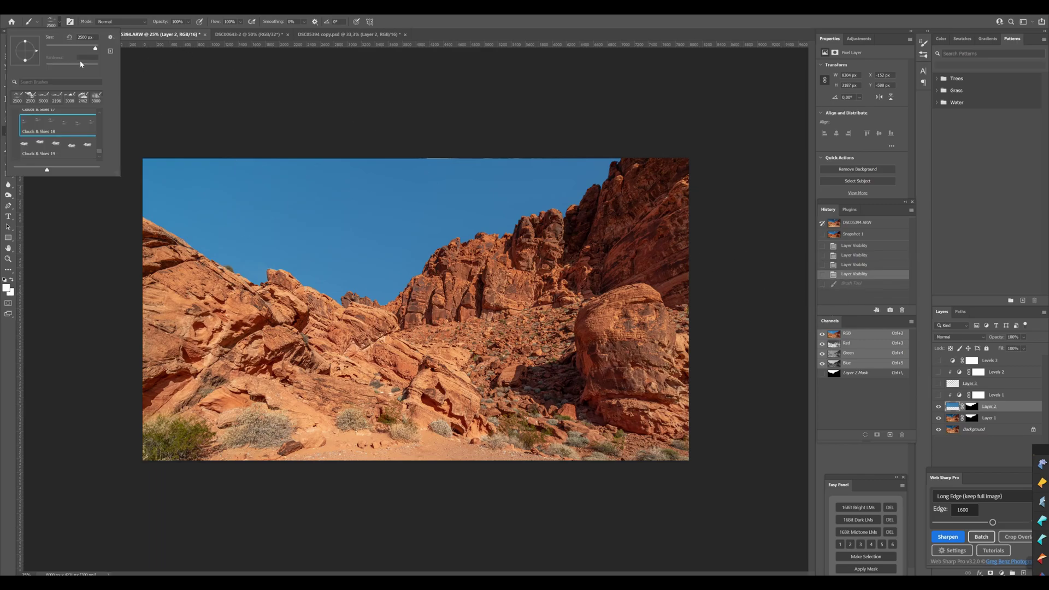
drag(95, 51, 99, 50)
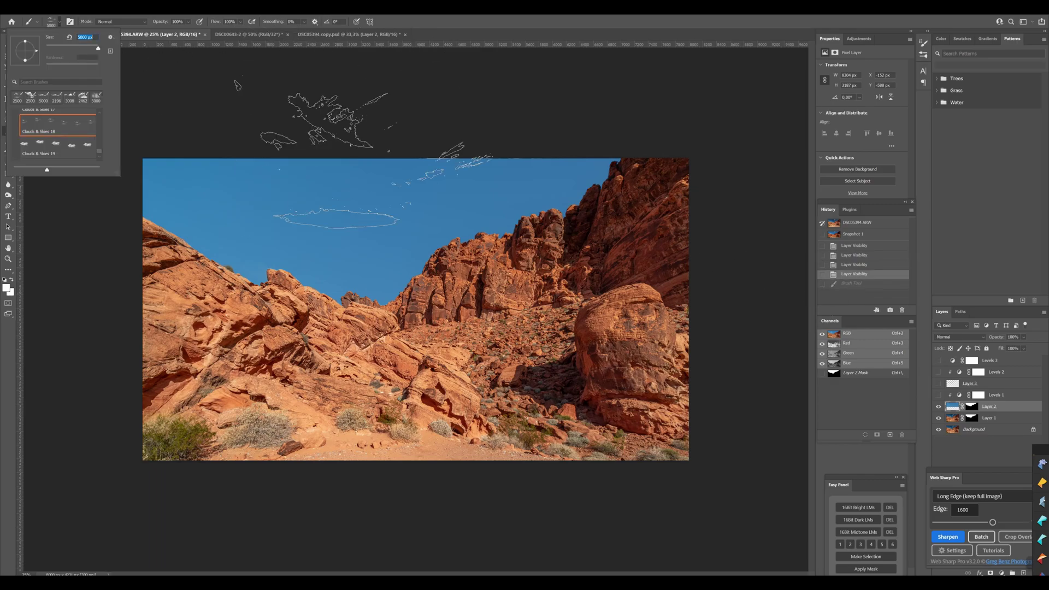
click(243, 137)
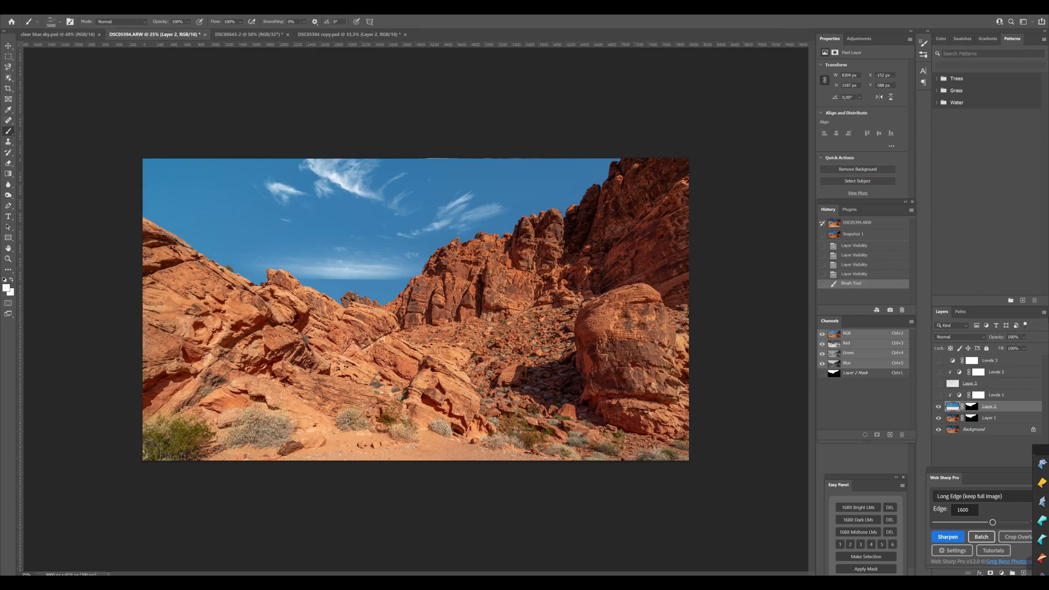